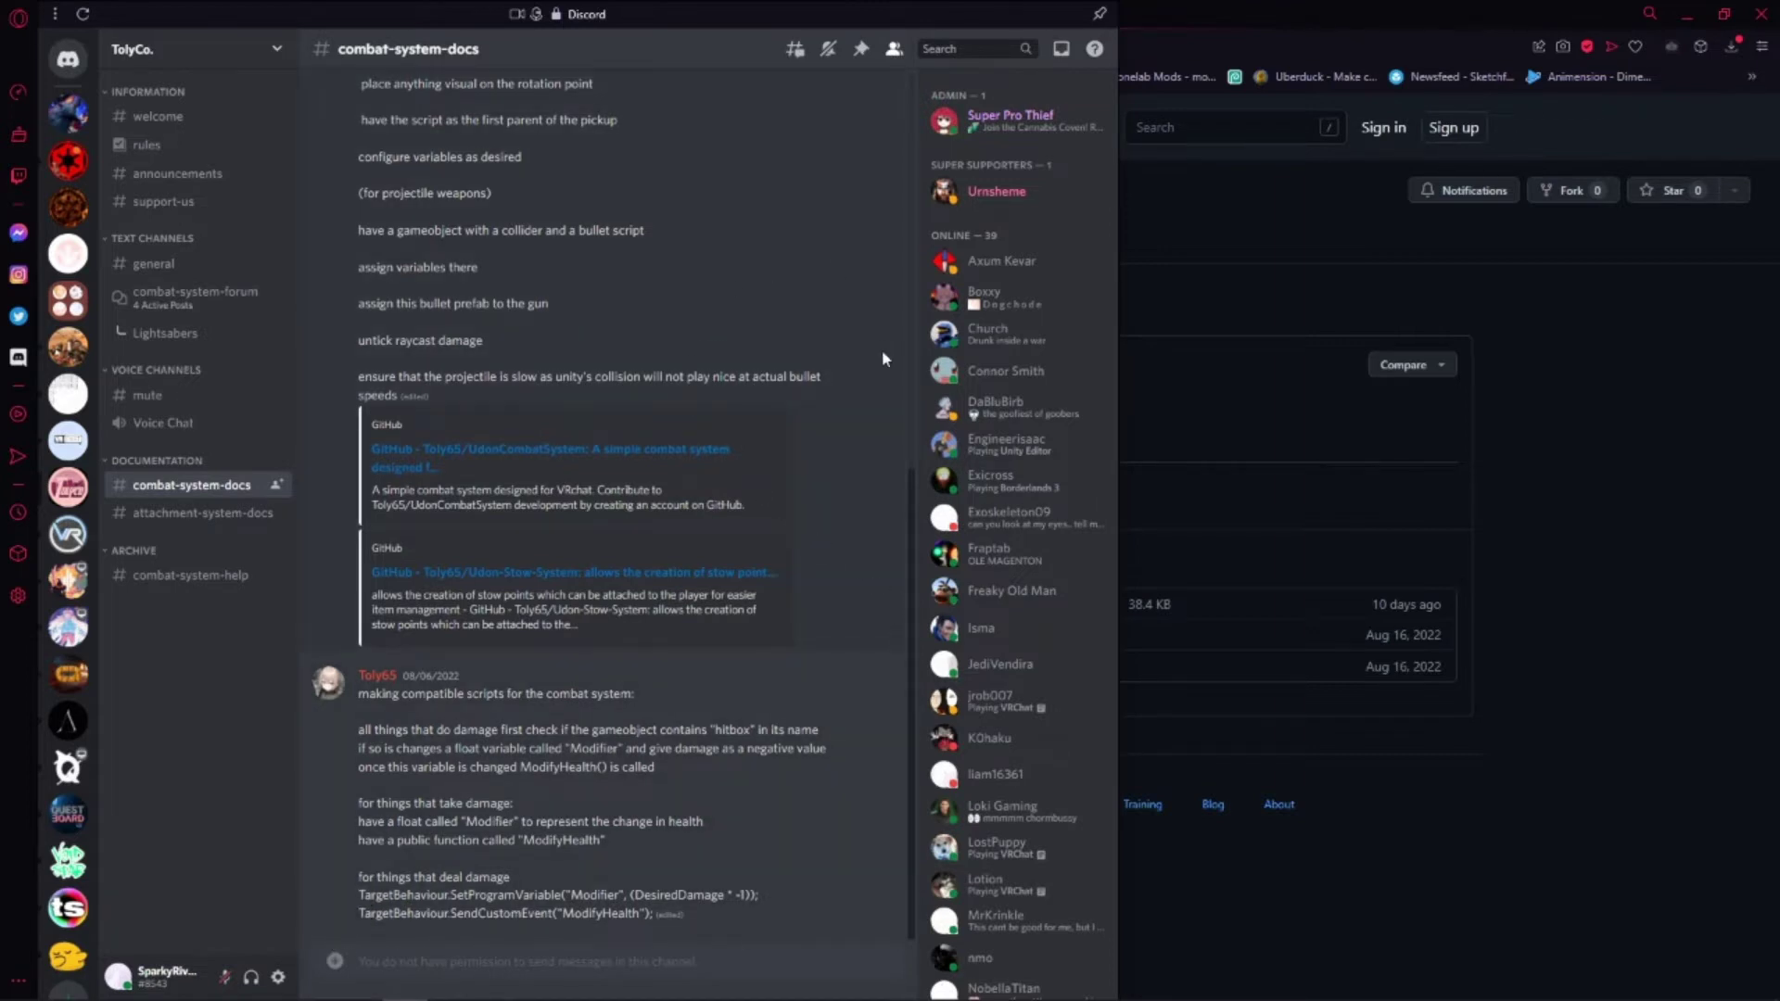
Step: Close Discord's side panel and bring up the VRChat website home page in a new tab
key("ctrl+t")
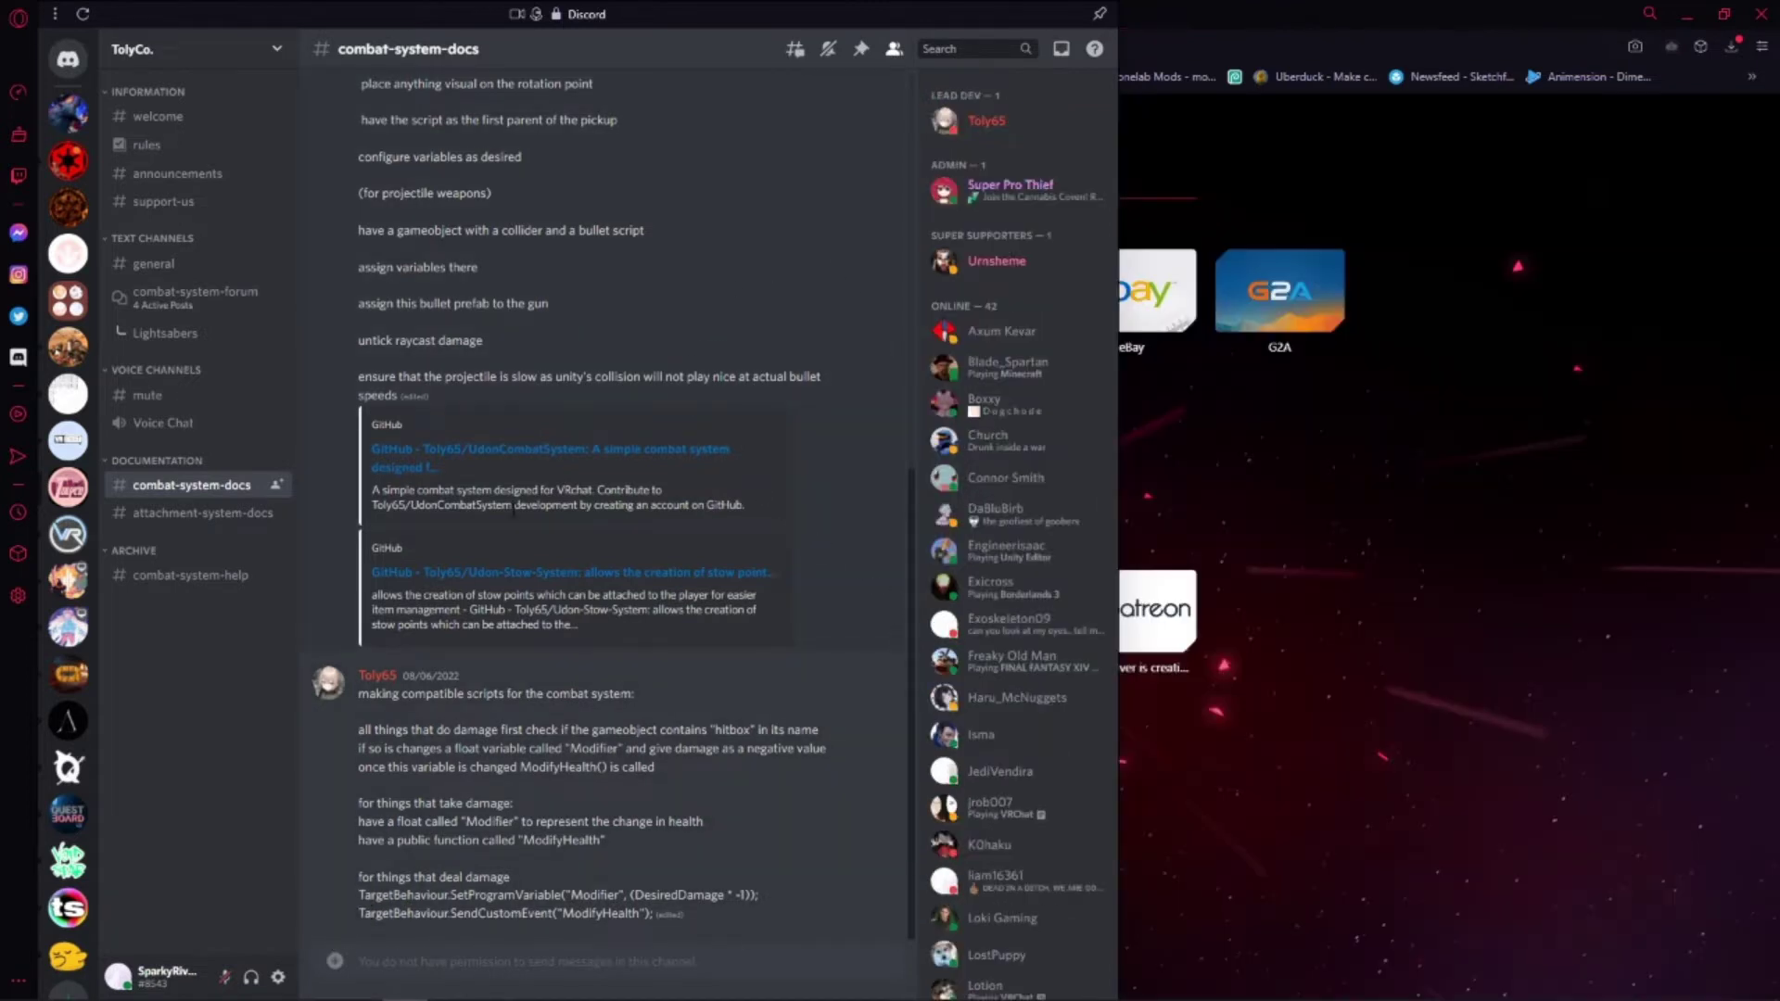
left_click(1337, 496)
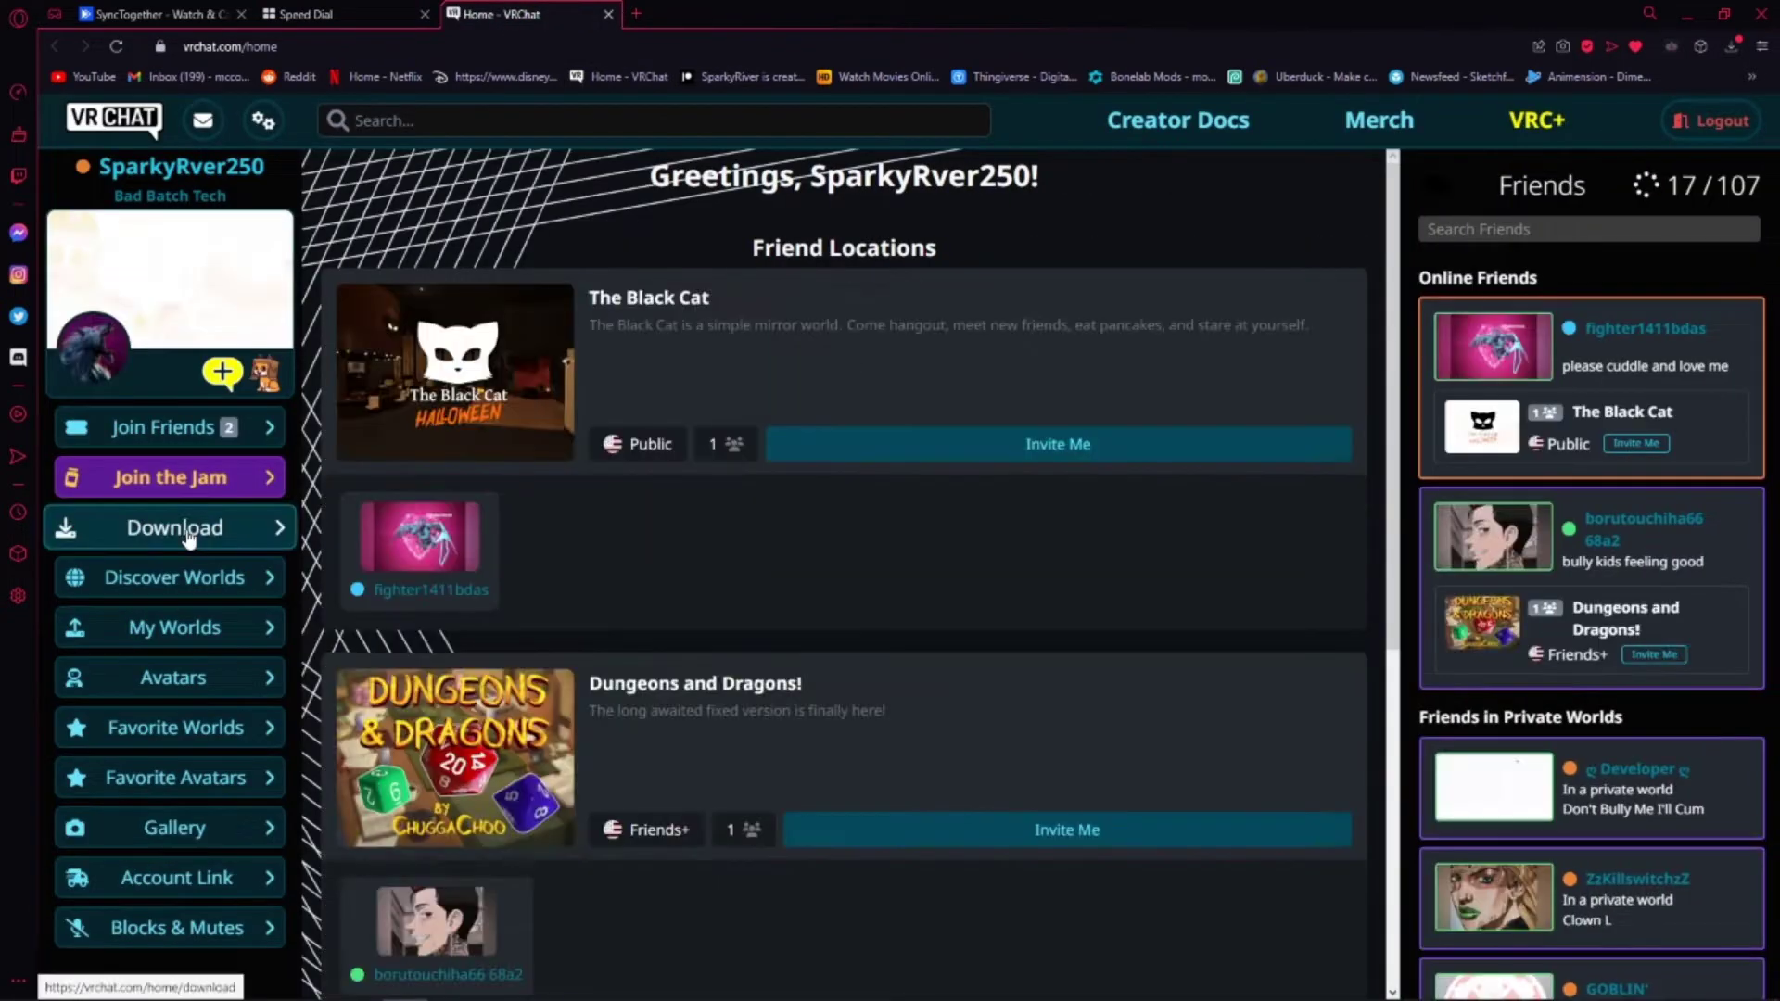
Step: Download the VRChat Creator Companion installer from the VRChat download page and run it
left_click(190, 530)
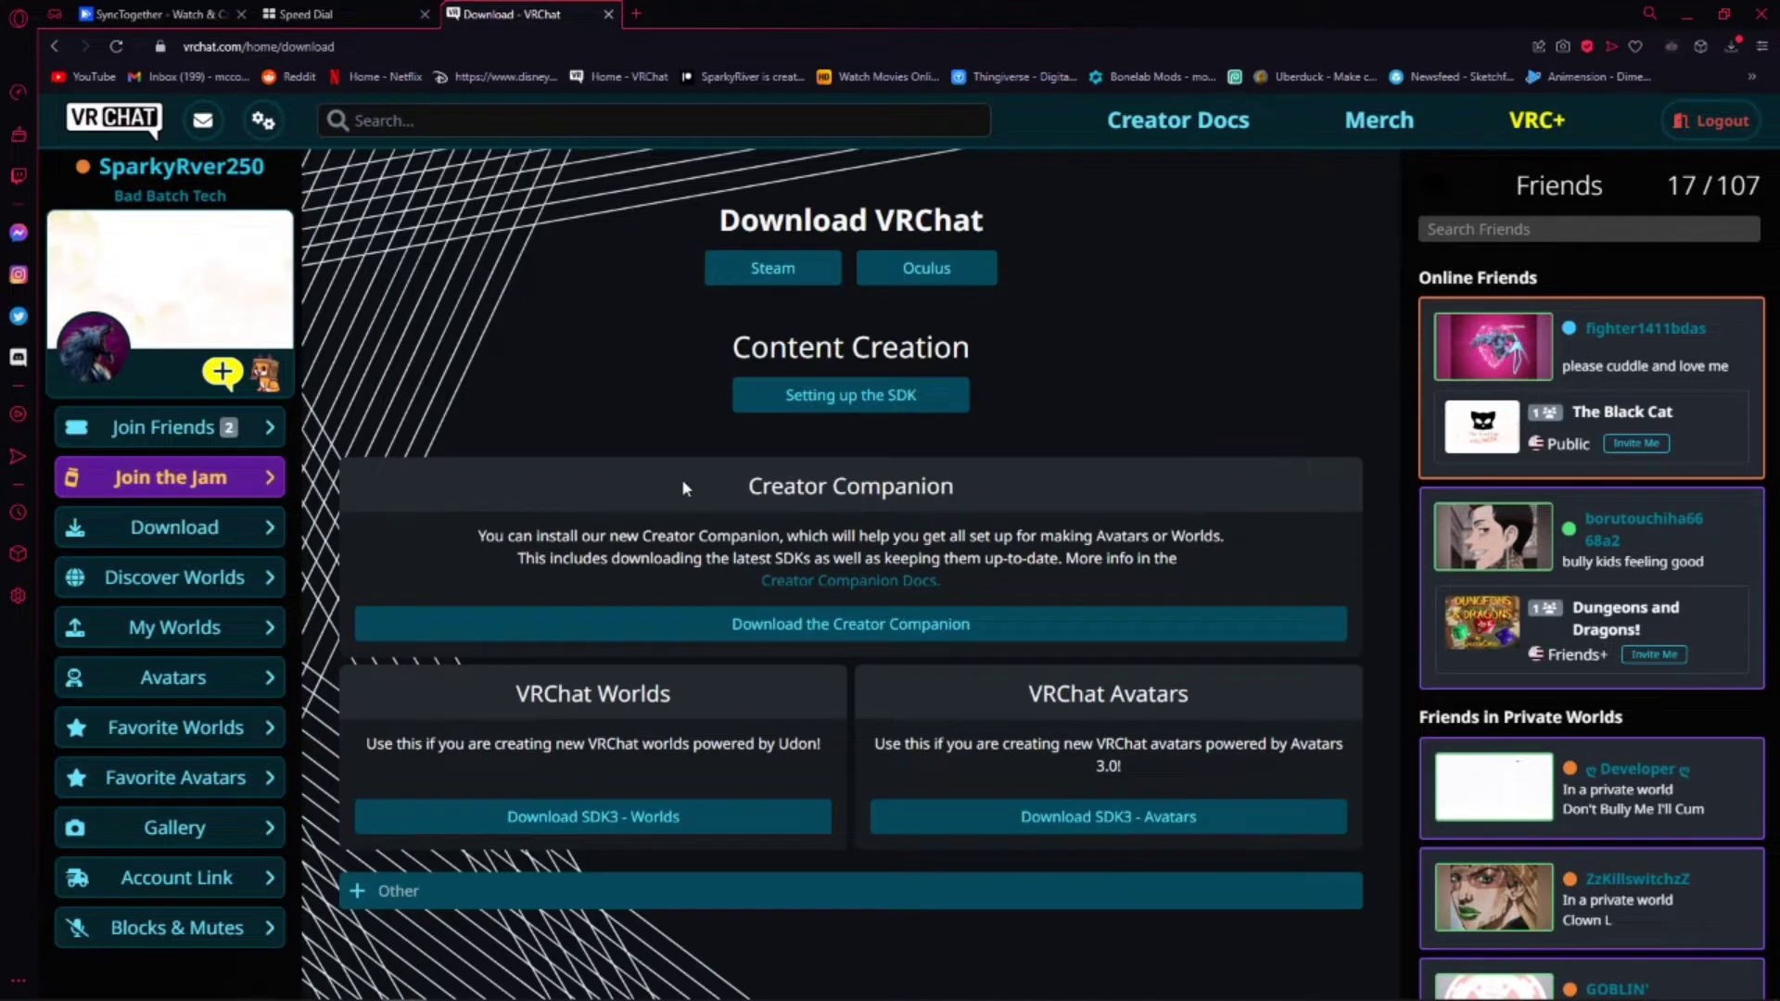
left_click_drag(742, 485, 955, 484)
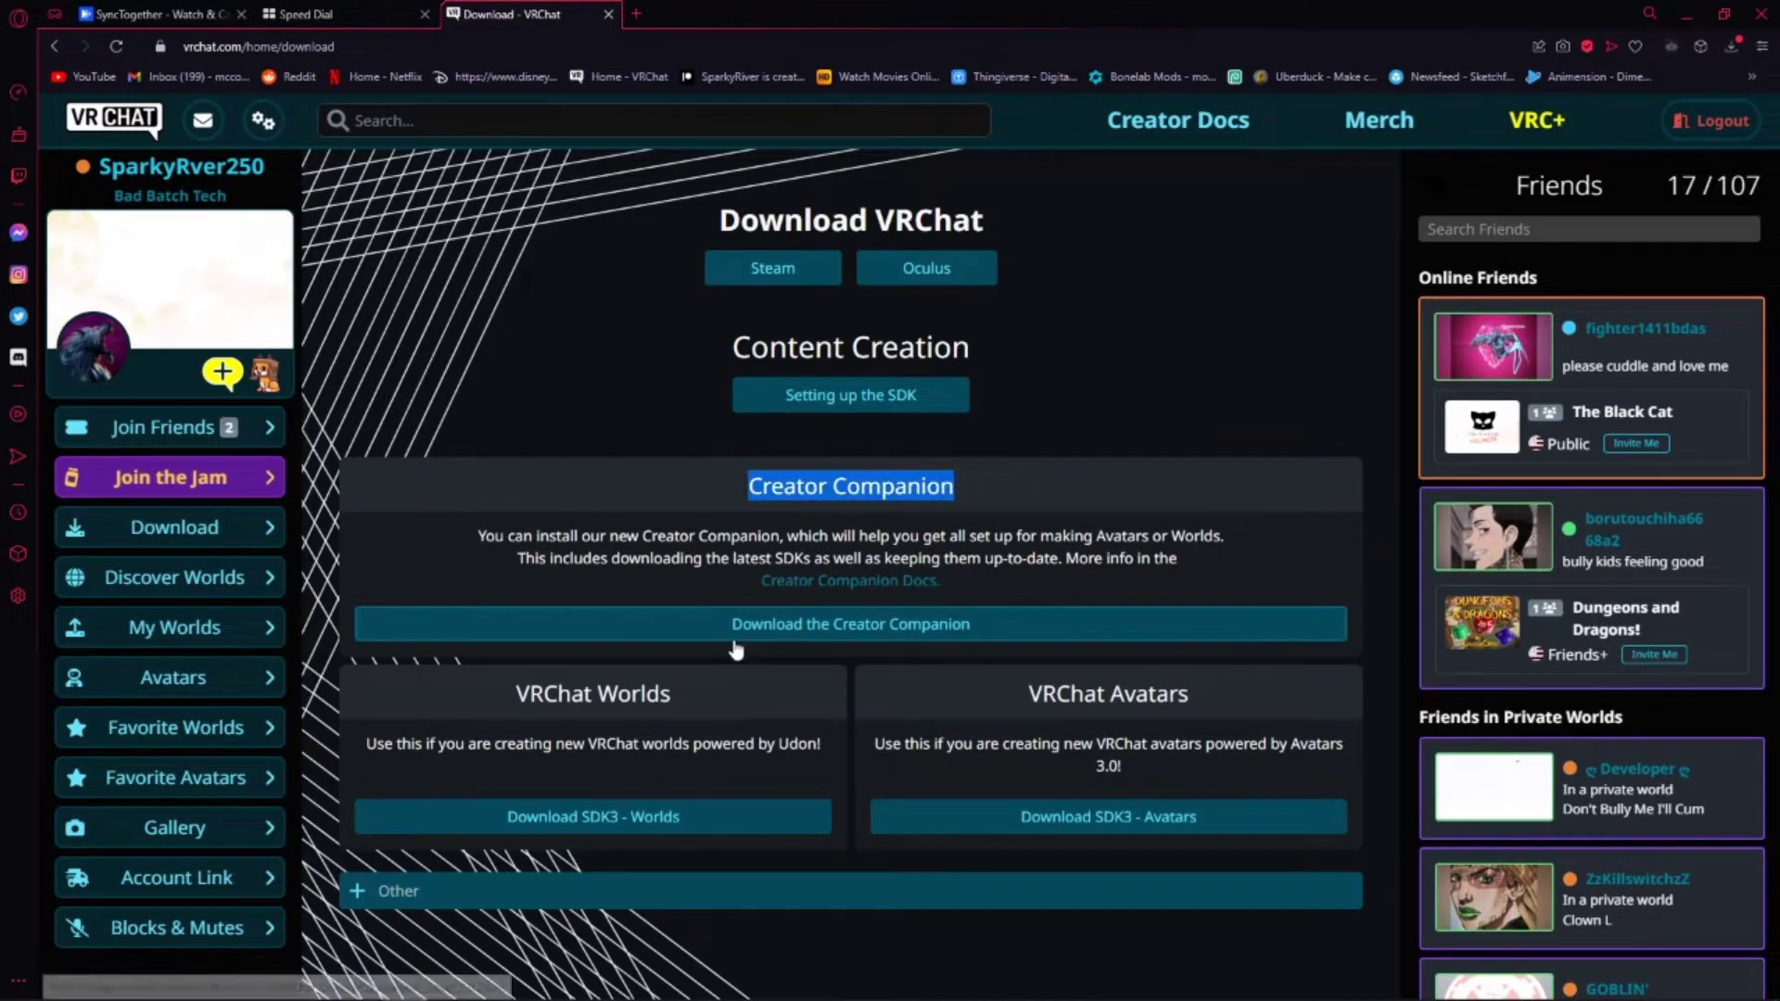
left_click(855, 631)
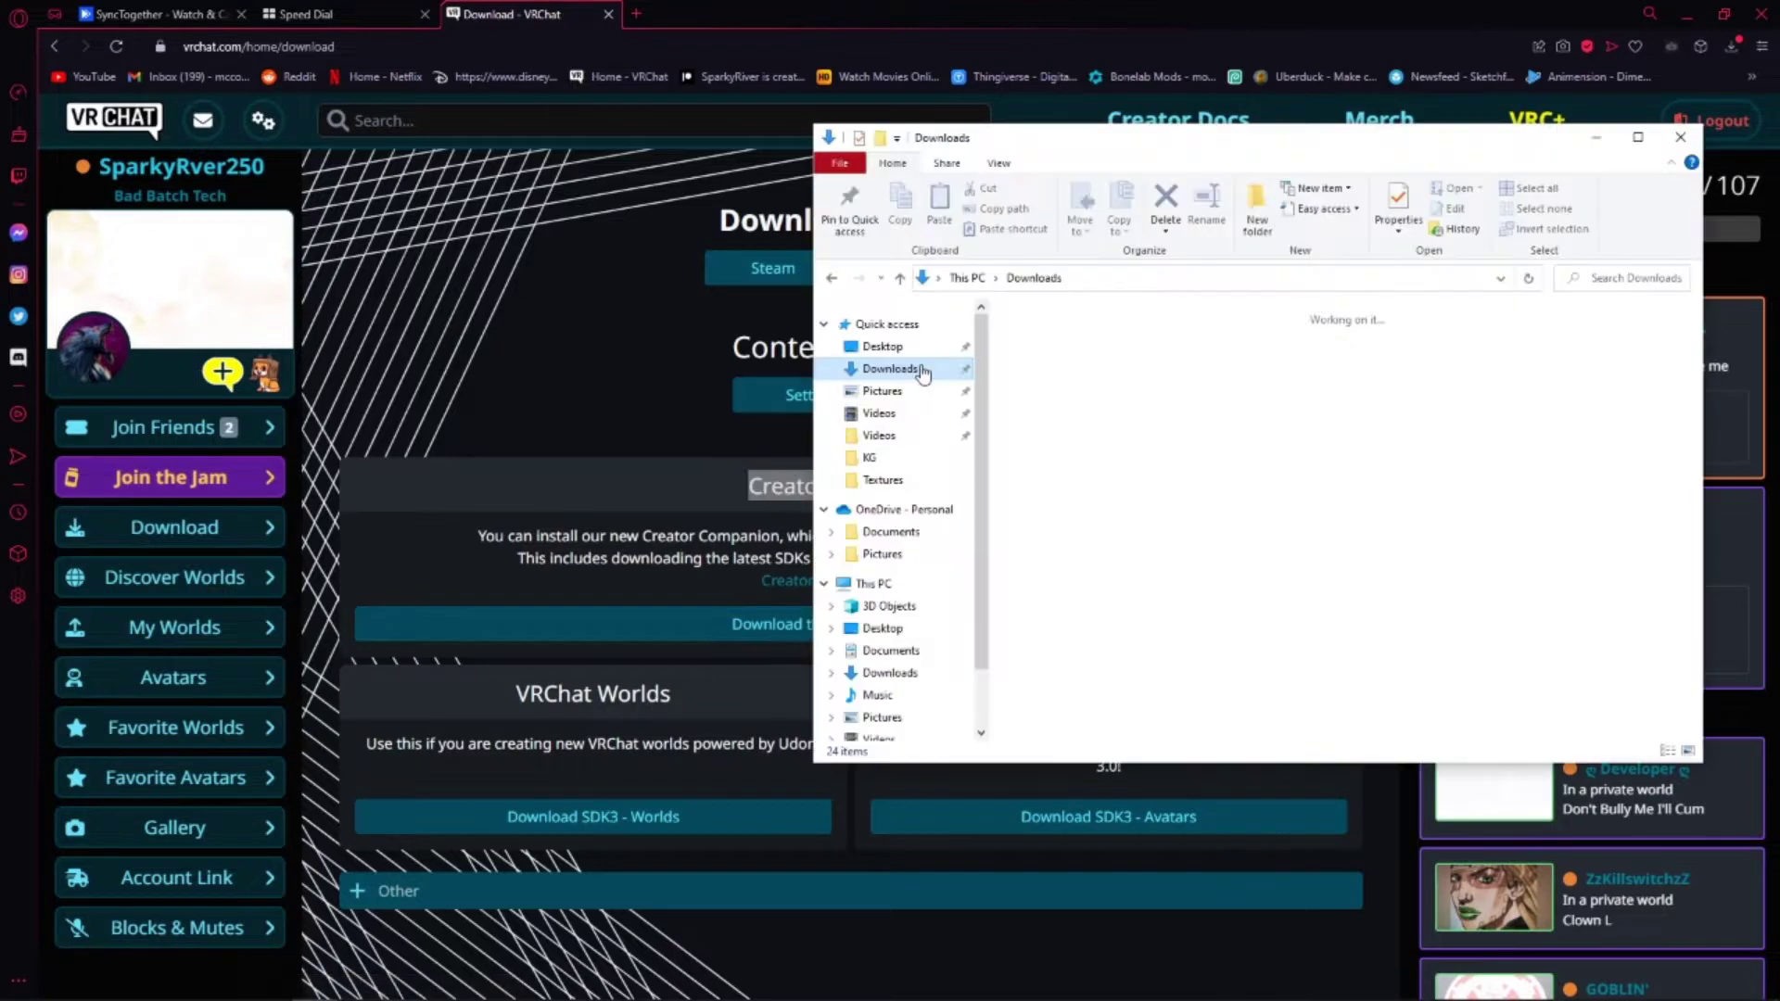
double_click(1150, 352)
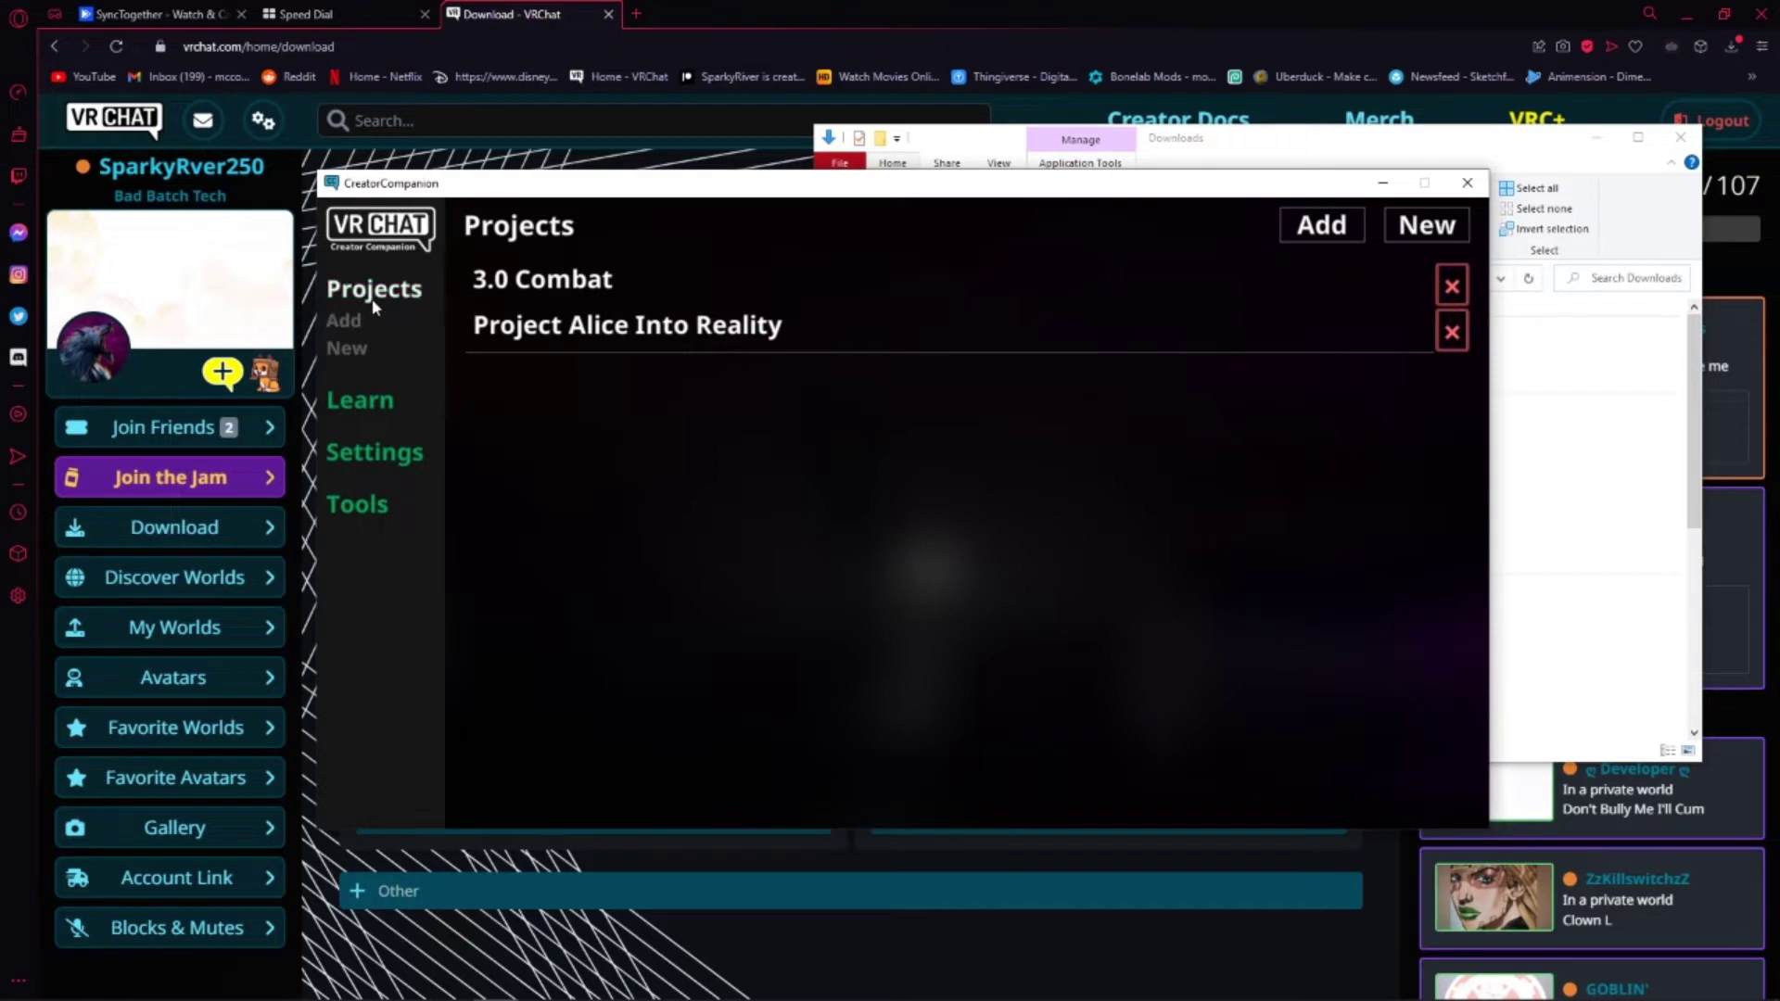
Step: Create a new UdonSharp world project named 'Tutorial Project'
left_click(351, 350)
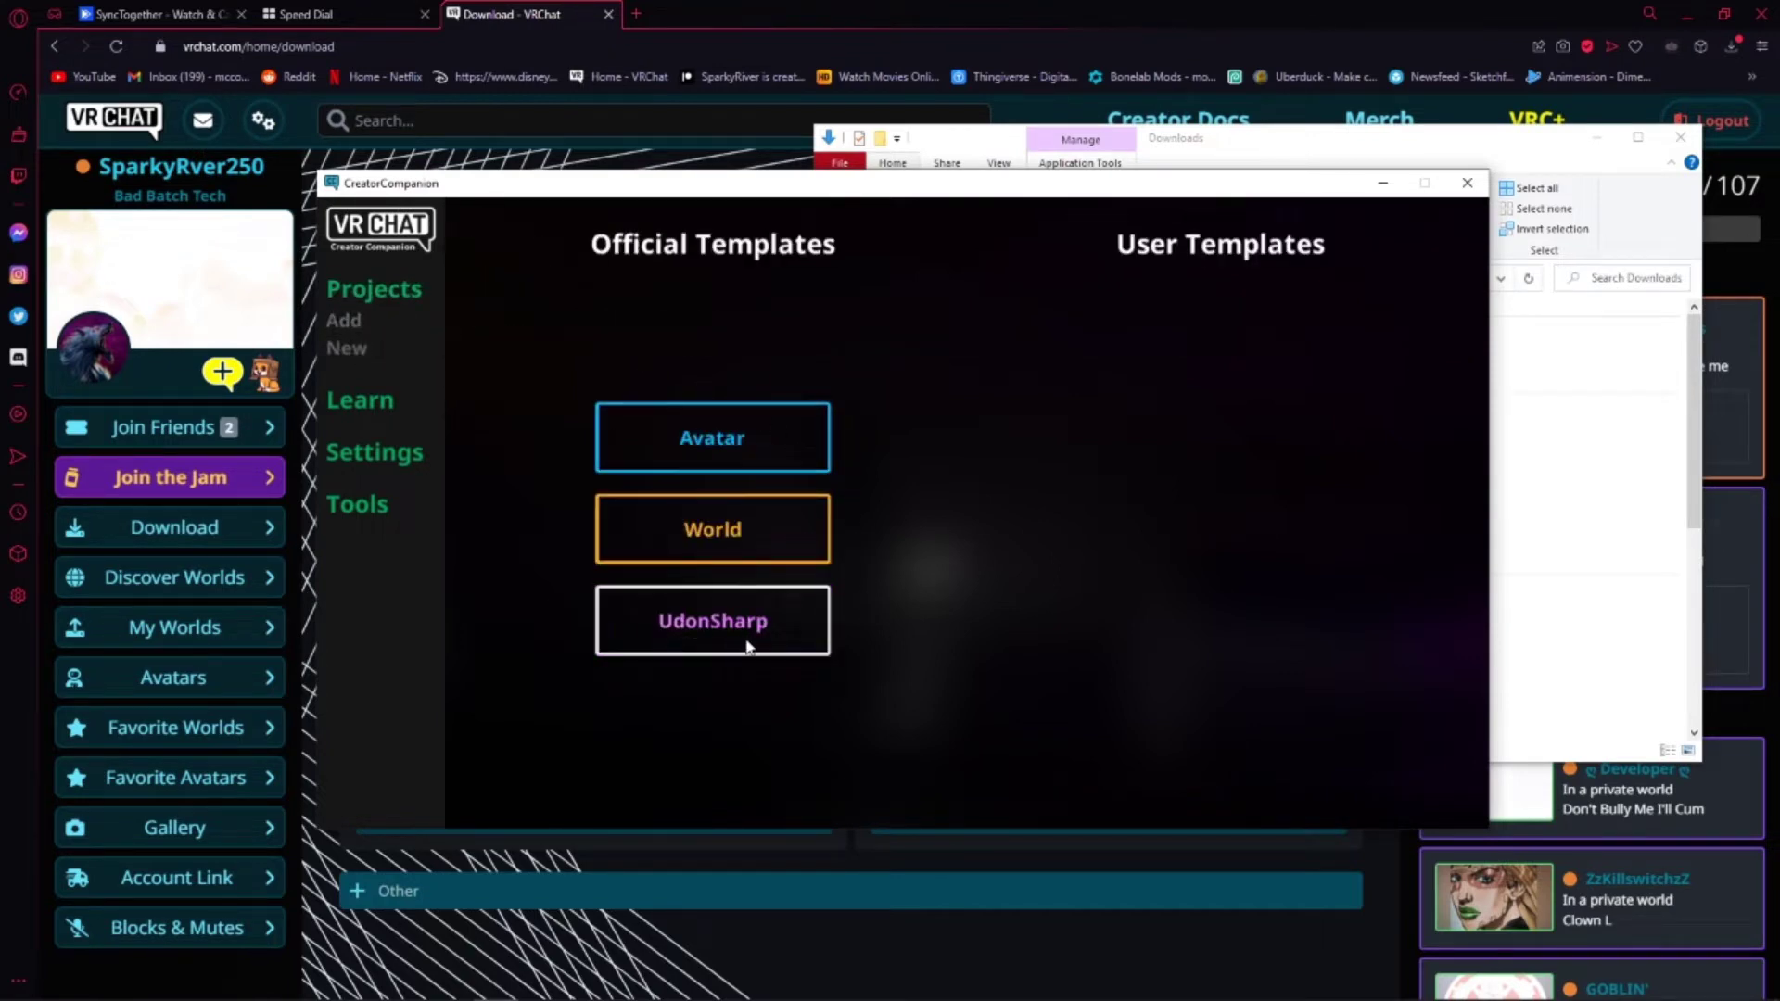
left_click(711, 640)
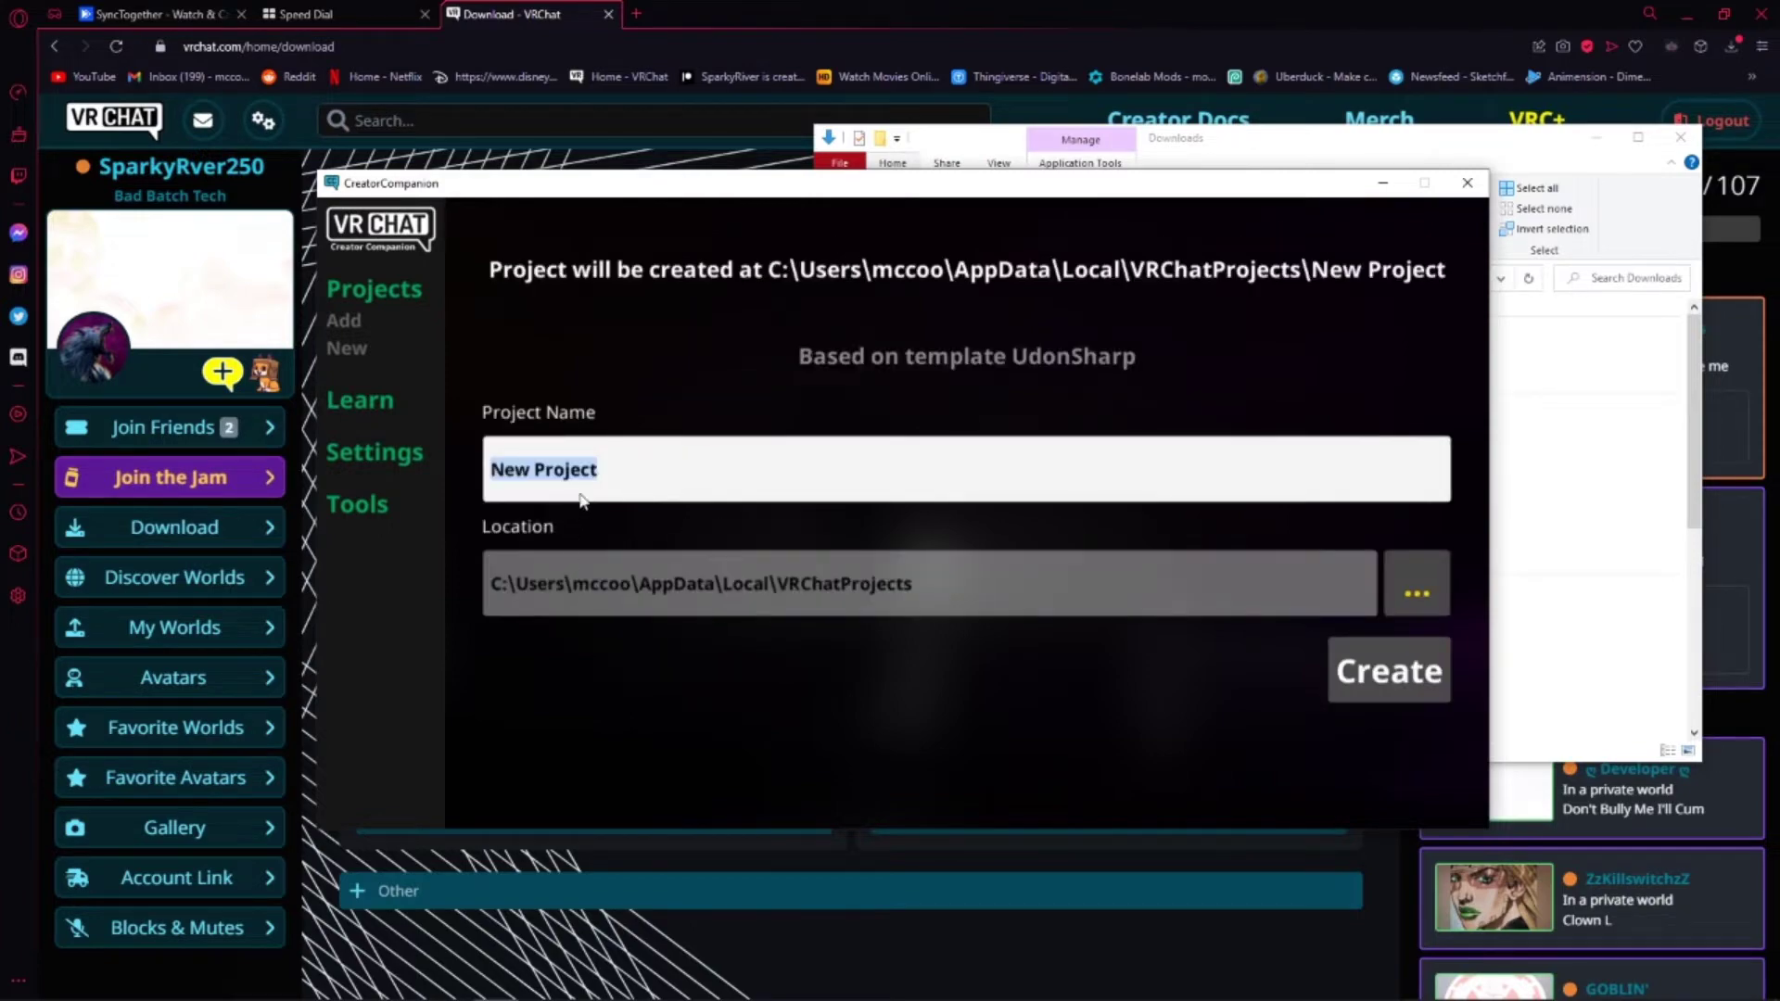
type("Tutorial Project")
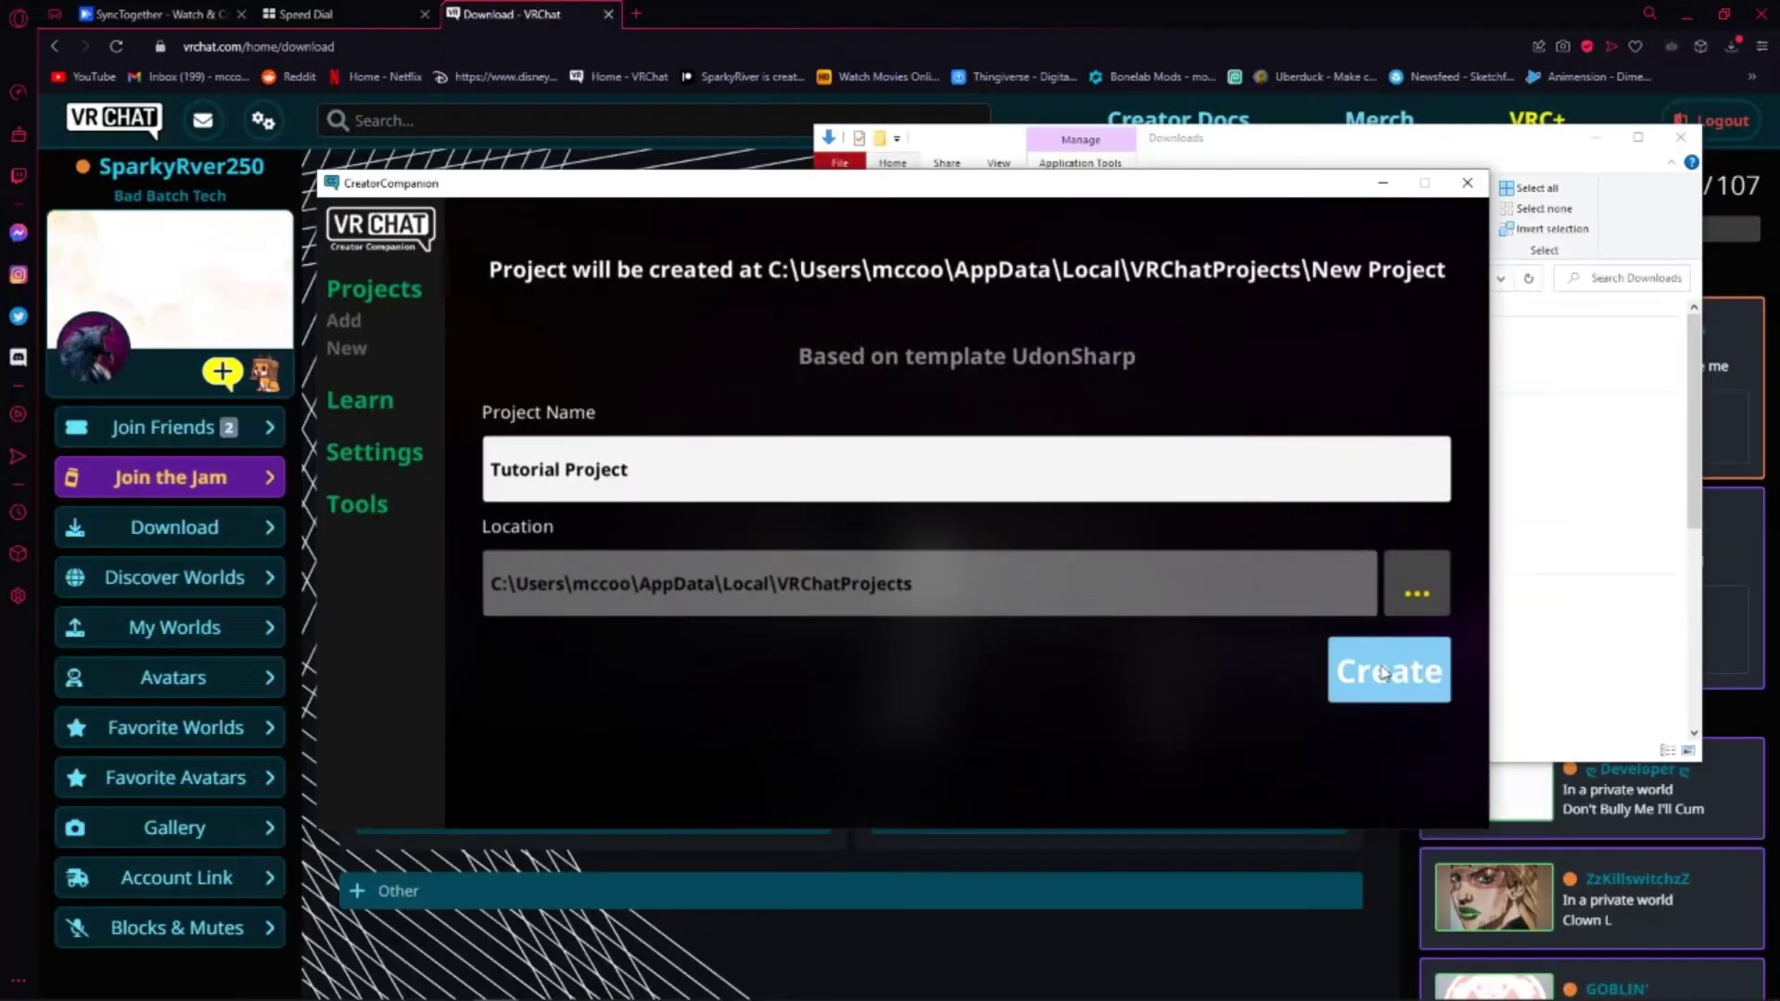
left_click(1381, 674)
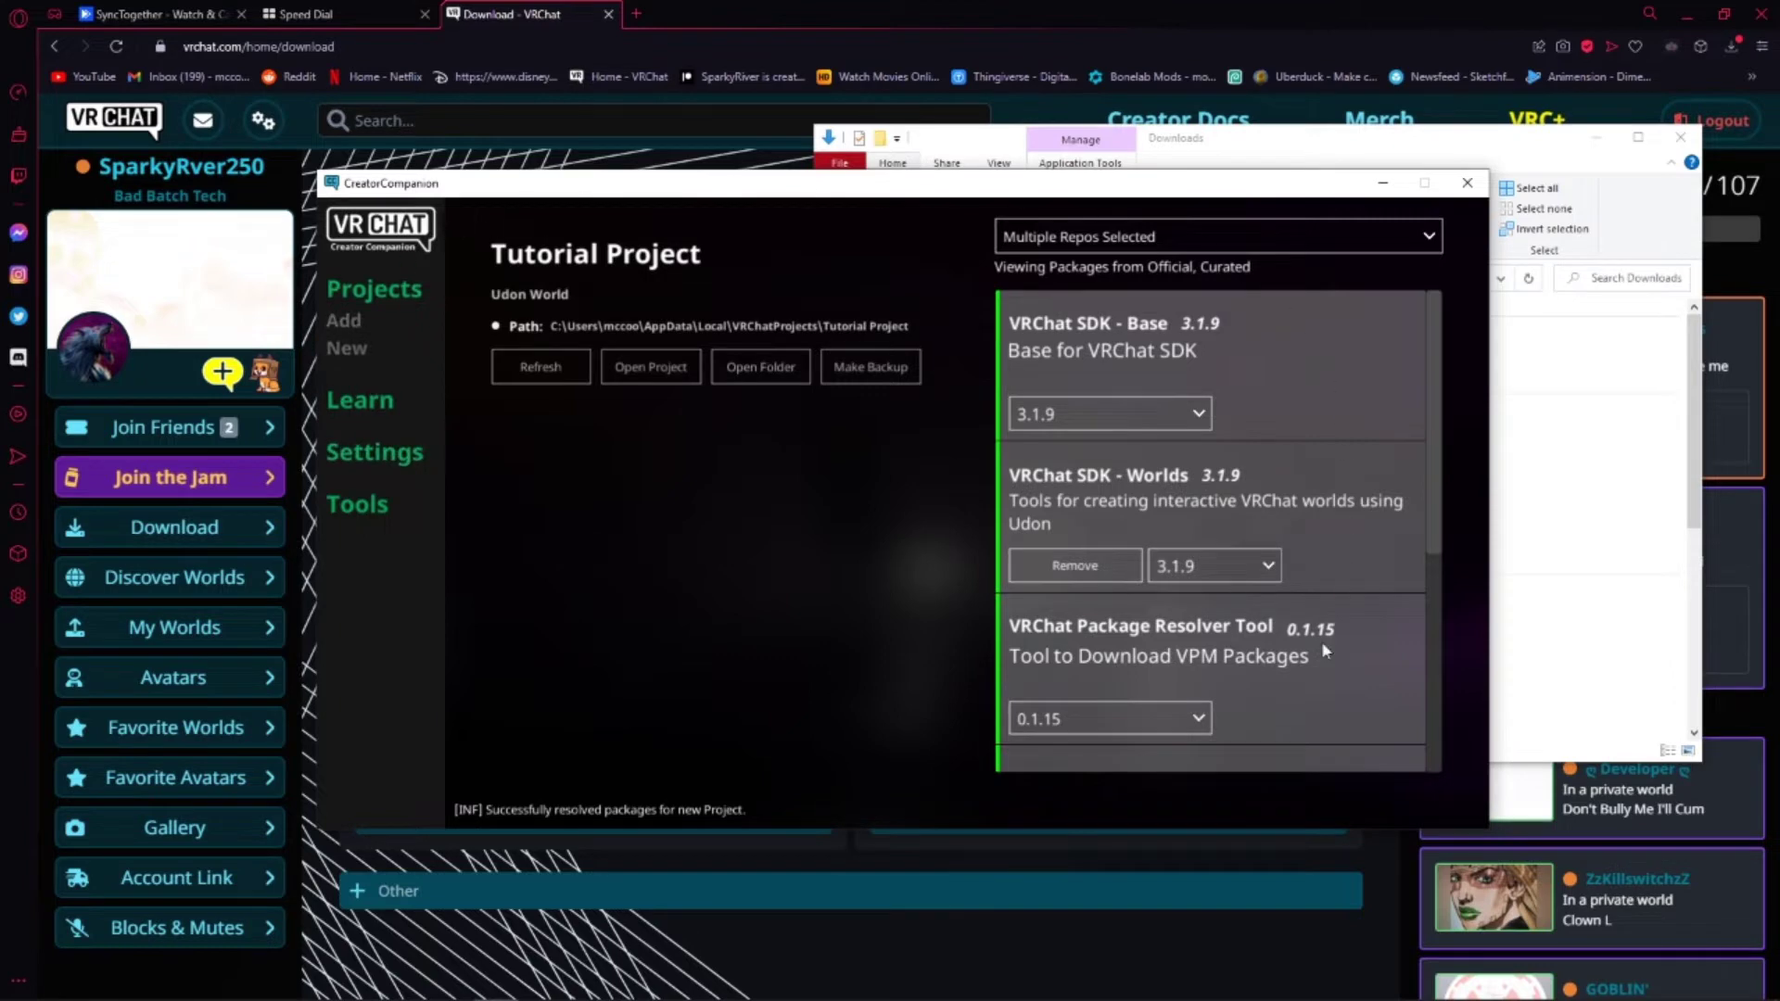
Step: Open Tutorial Project in the Unity 2019.4.31f1 editor
scroll(1043, 399, "down", 4)
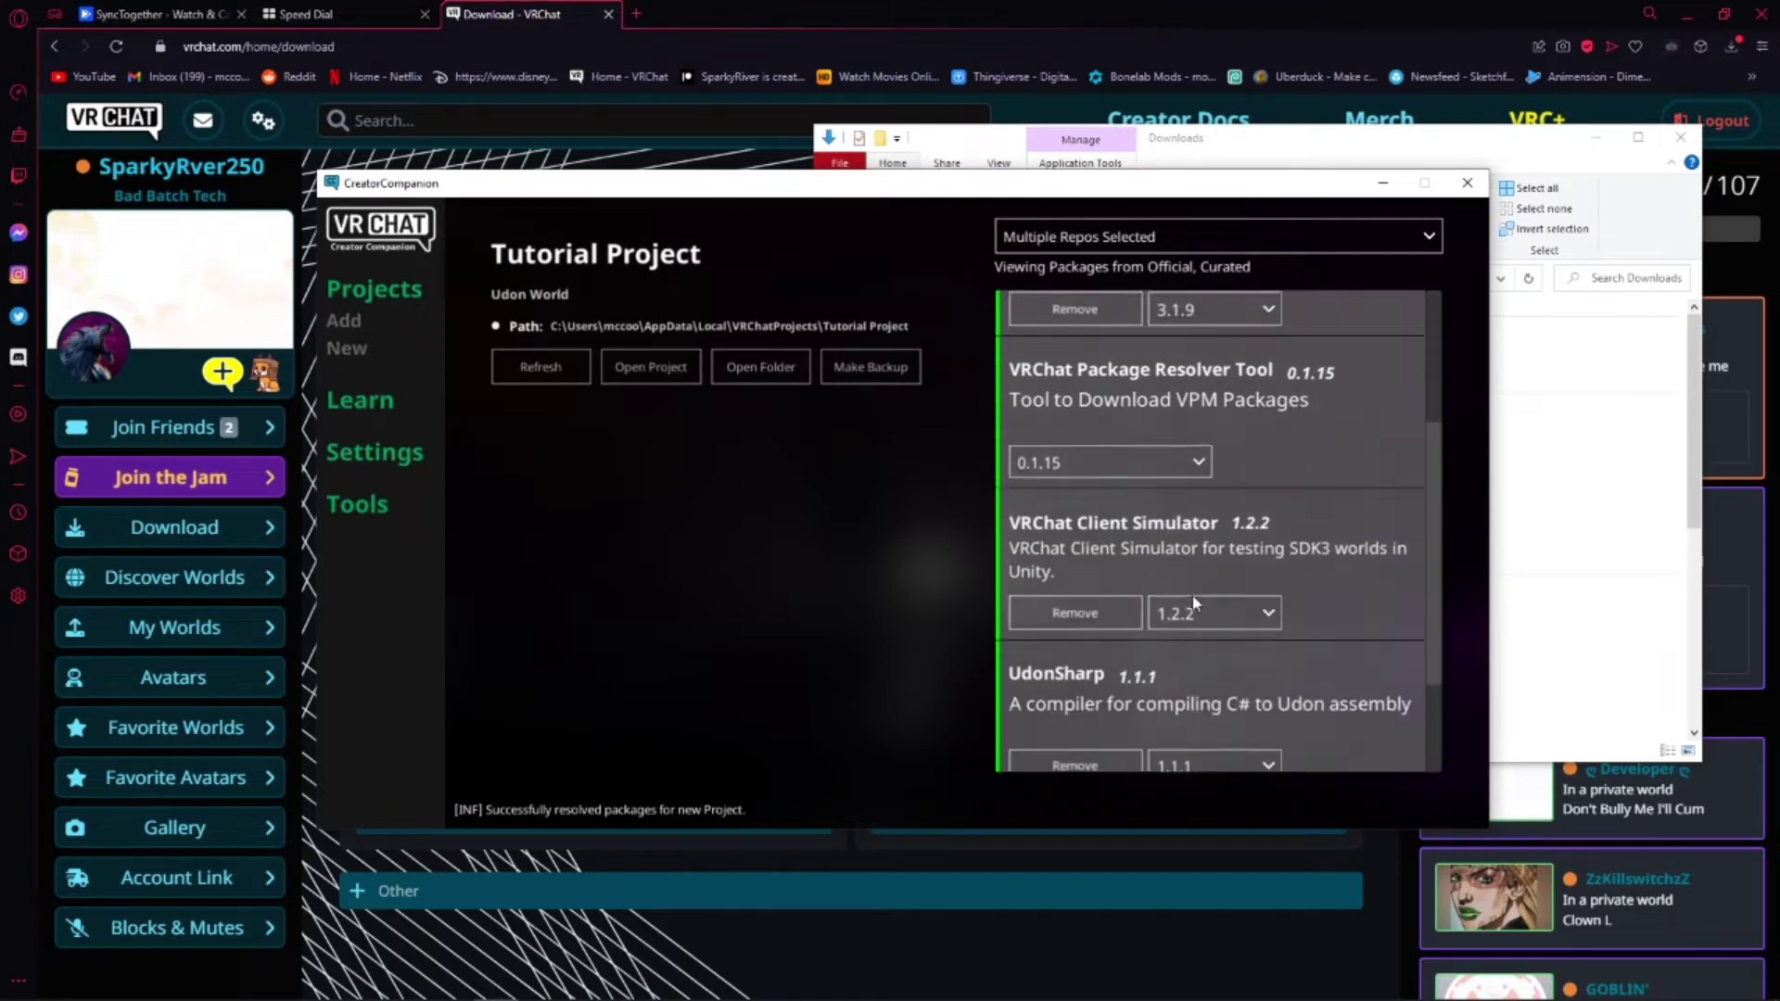
scroll(1196, 640, "up", 4)
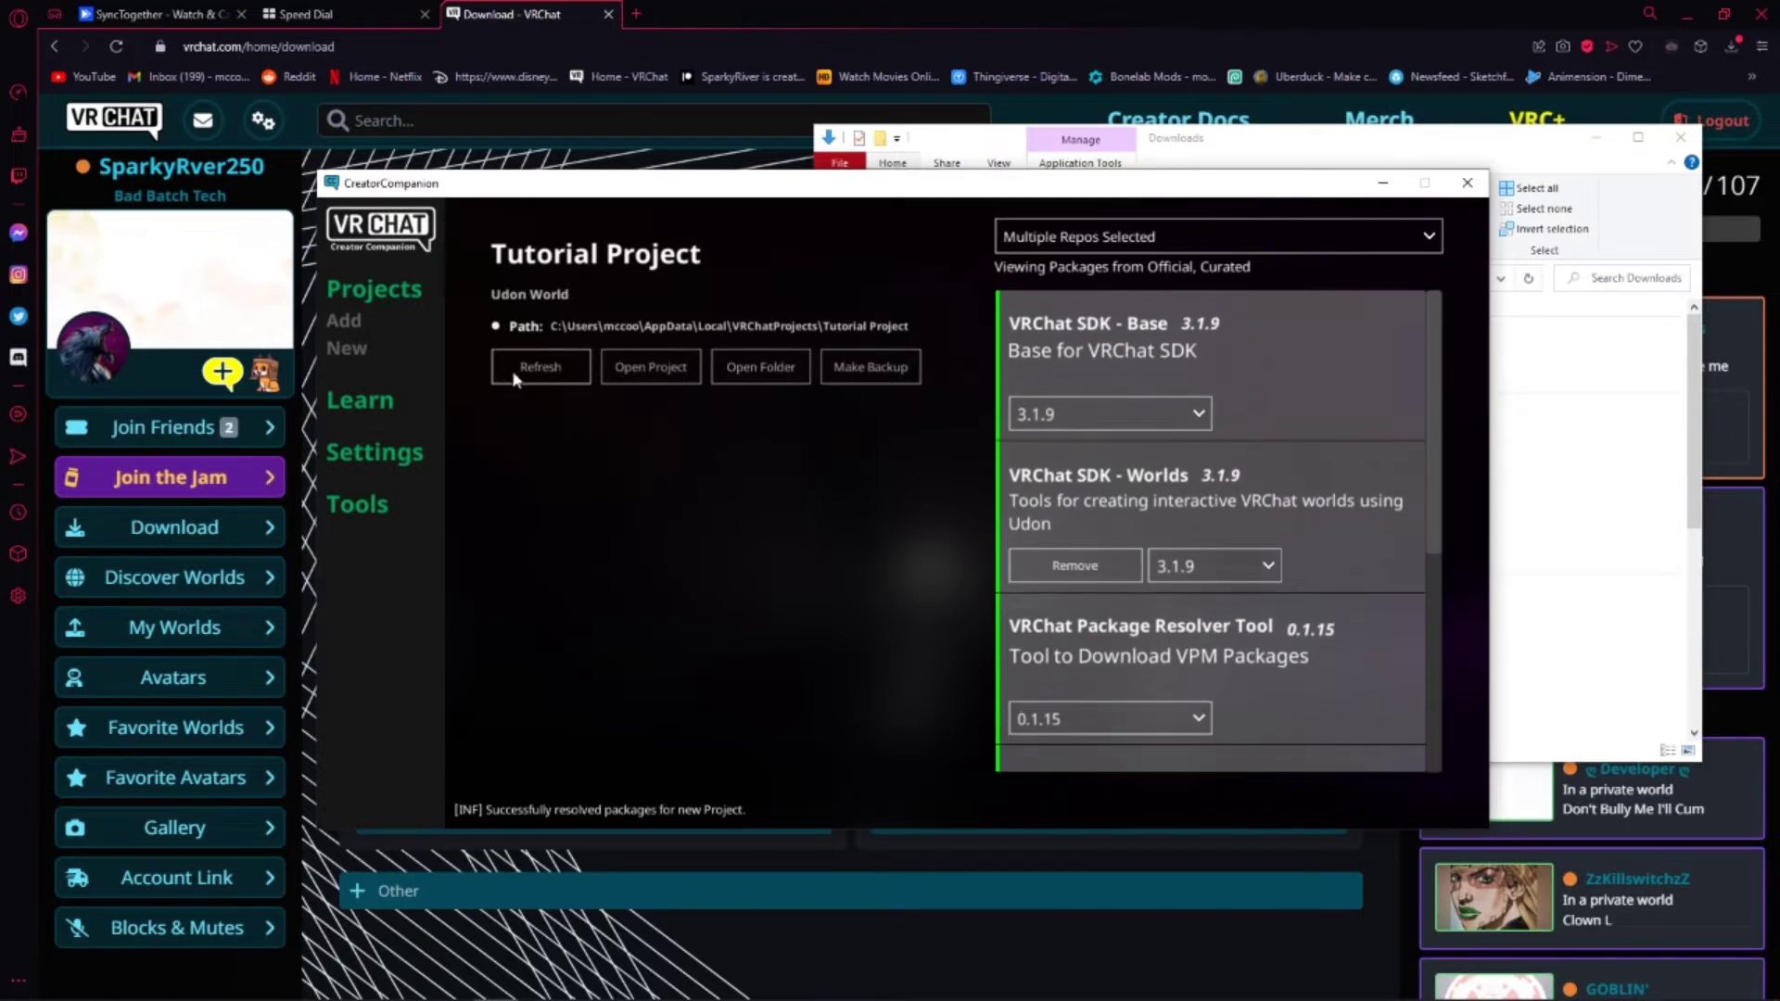
left_click(647, 371)
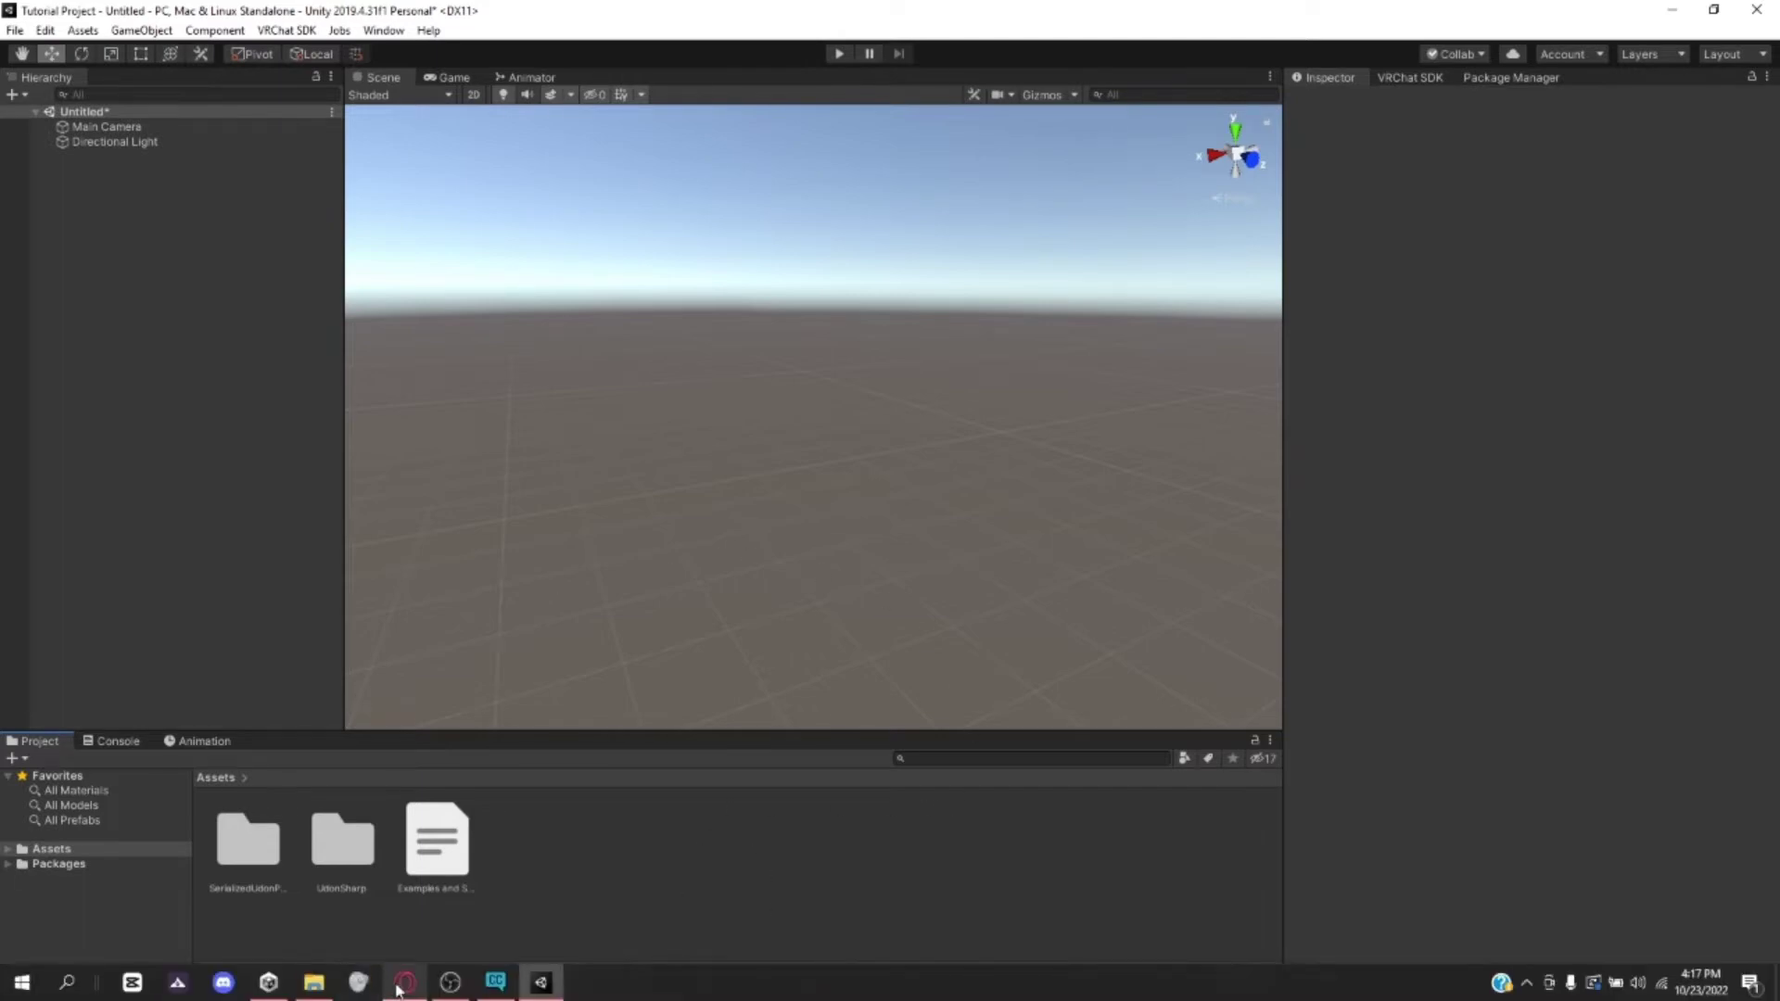
Step: Review #combat-system-docs in Discord, down to the Udon Combat System and Udon Stow System GitHub links
left_click(404, 983)
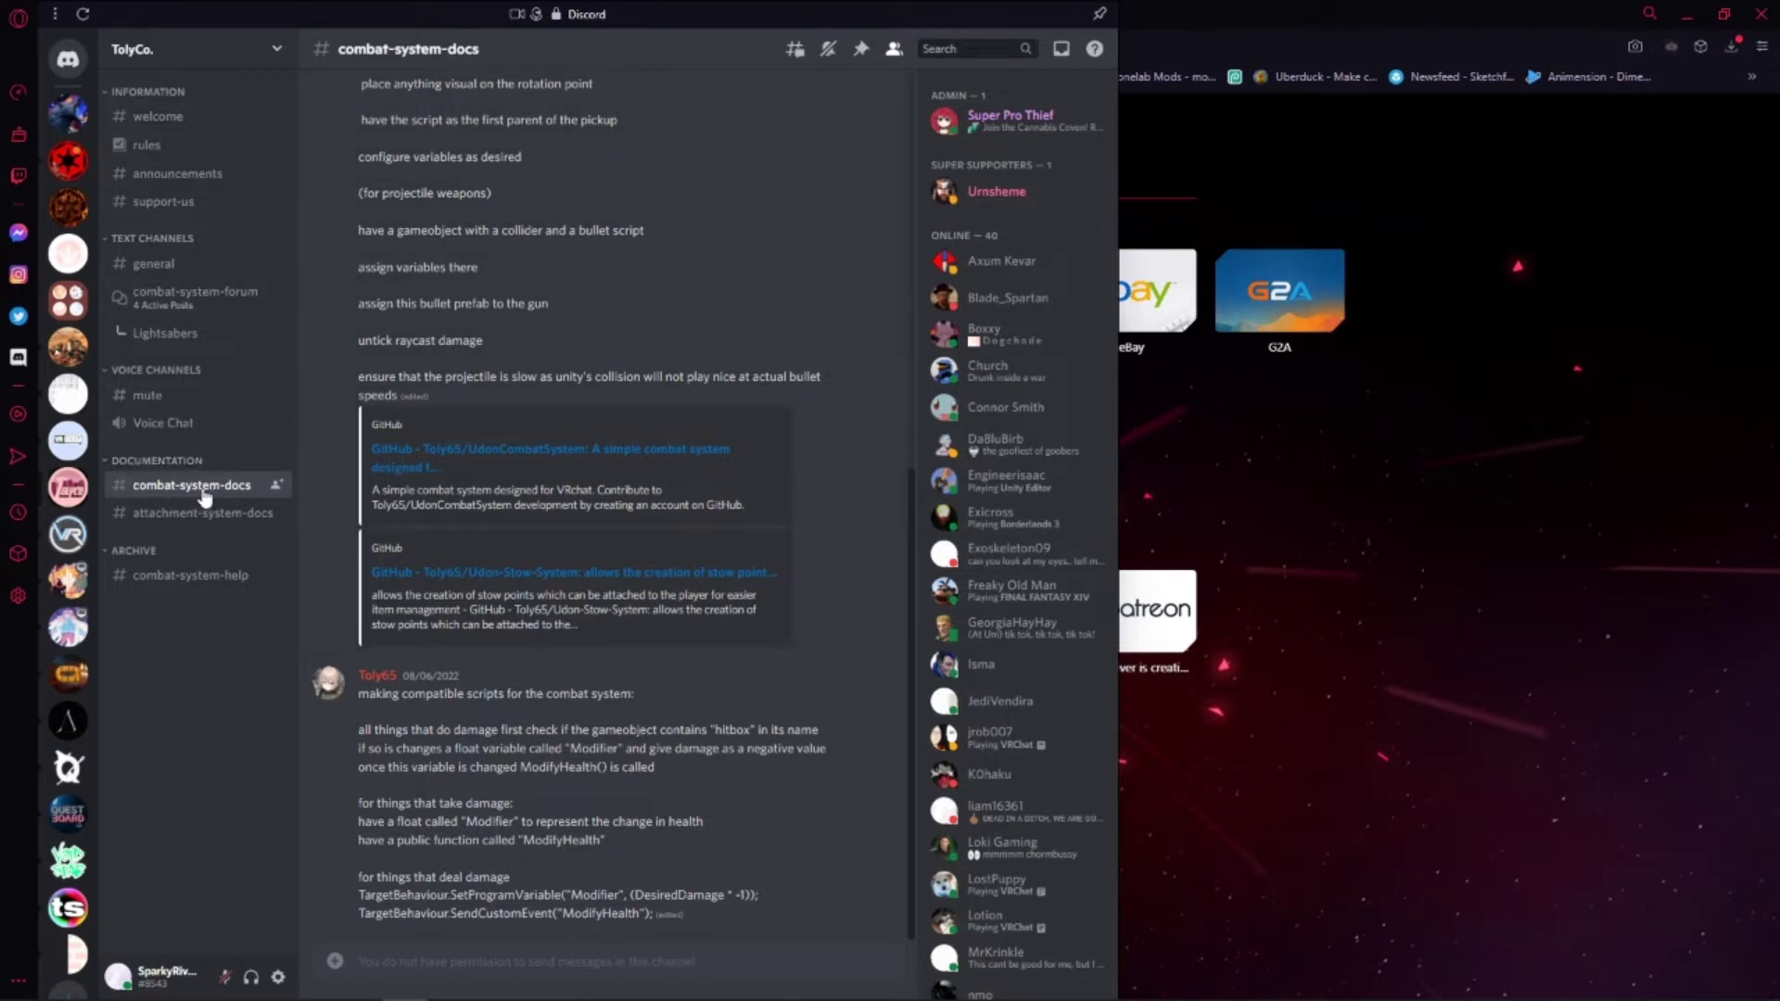
scroll(478, 472, "up", 10)
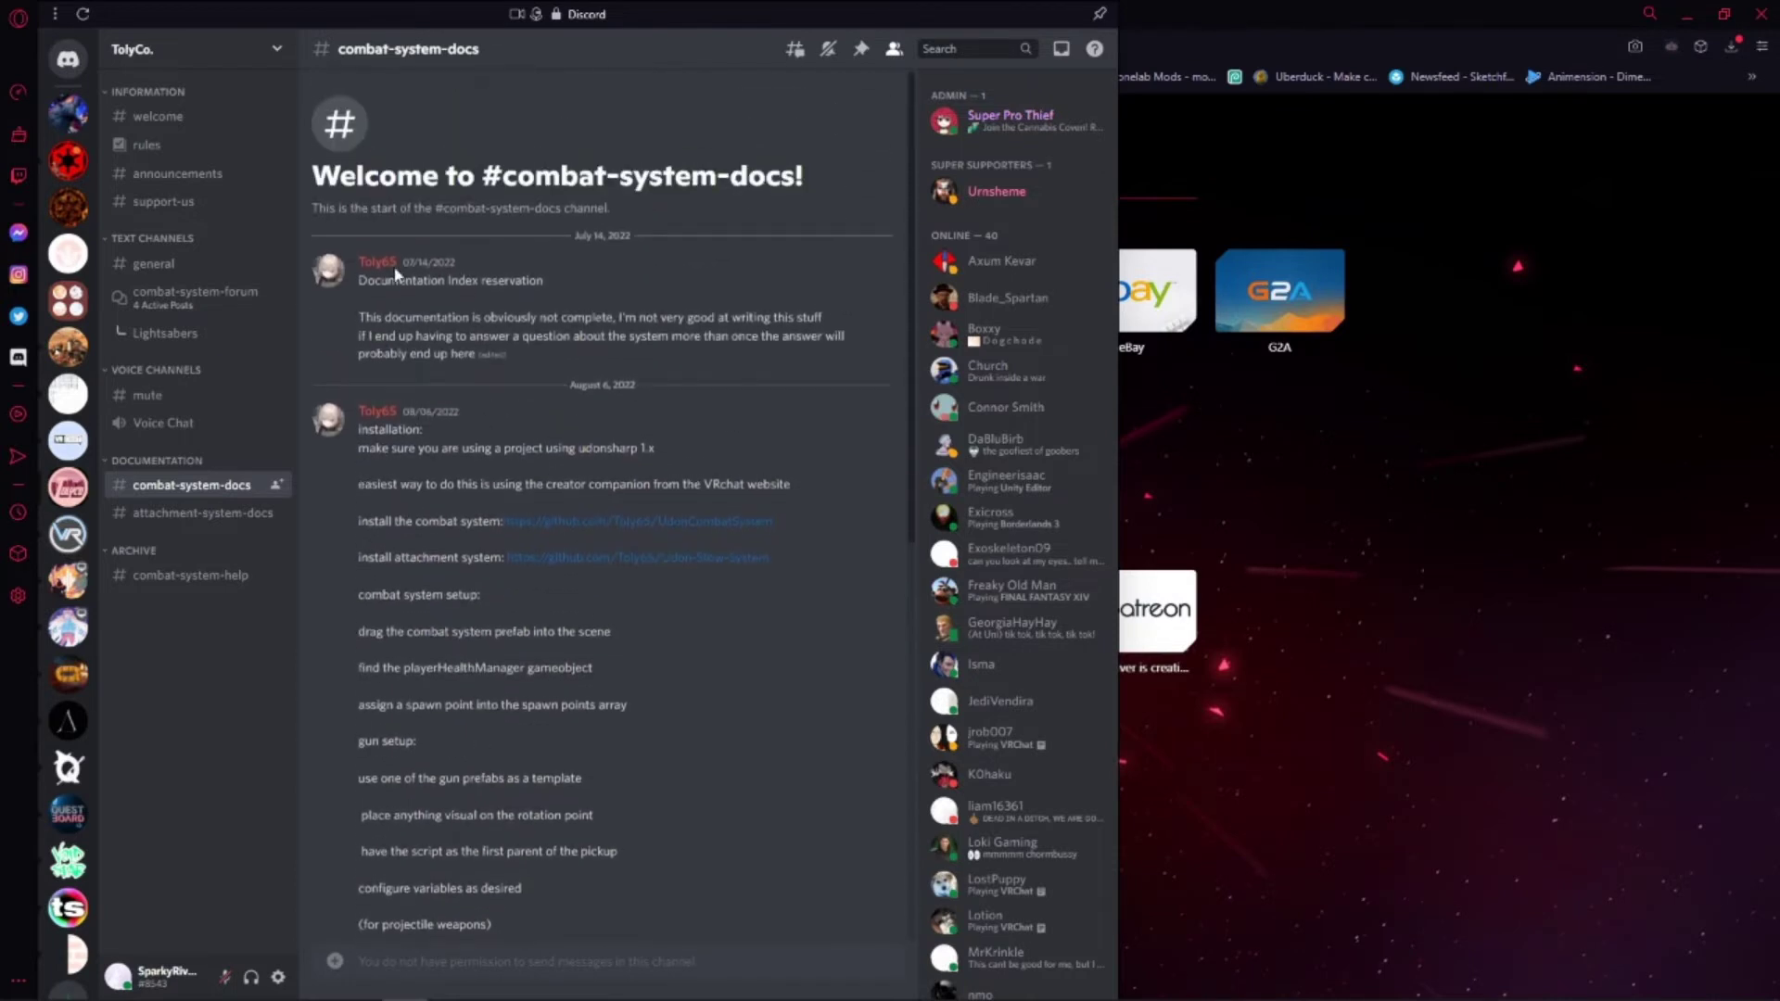
scroll(676, 542, "down", 8)
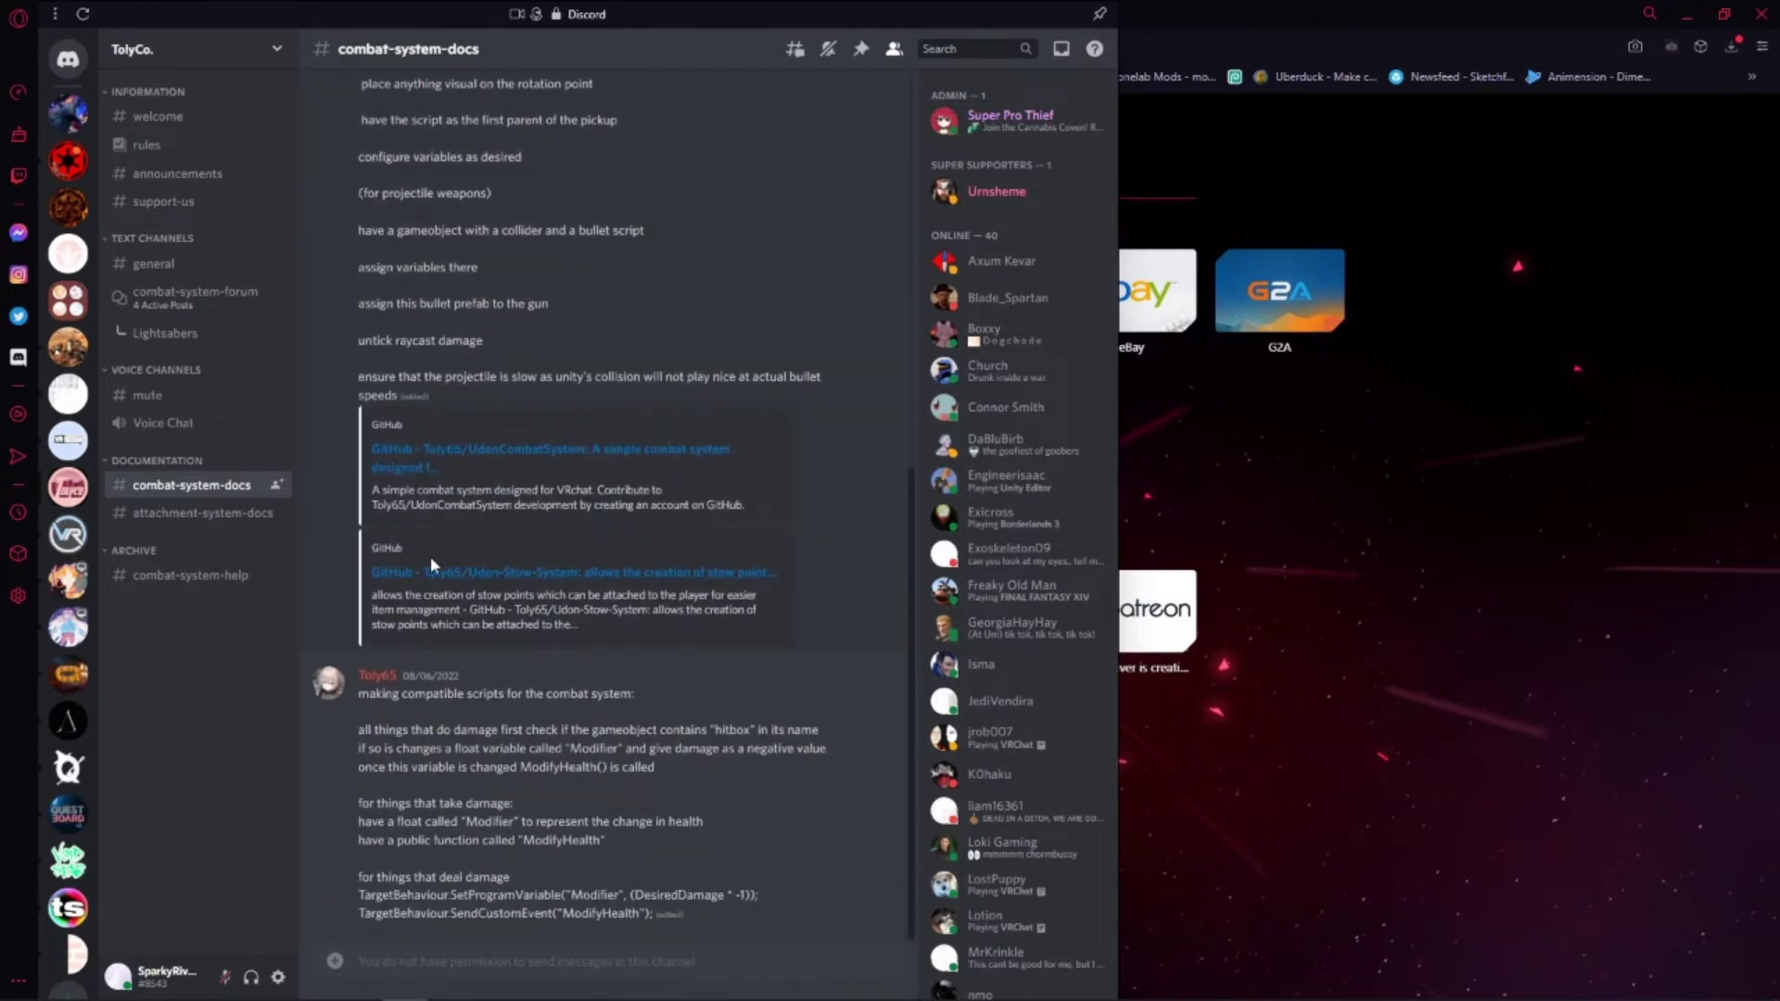
Step: Download TUCS.1.1.5.unitypackage from the UdonCombatSystem v1.1.5 GitHub release
left_click(565, 448)
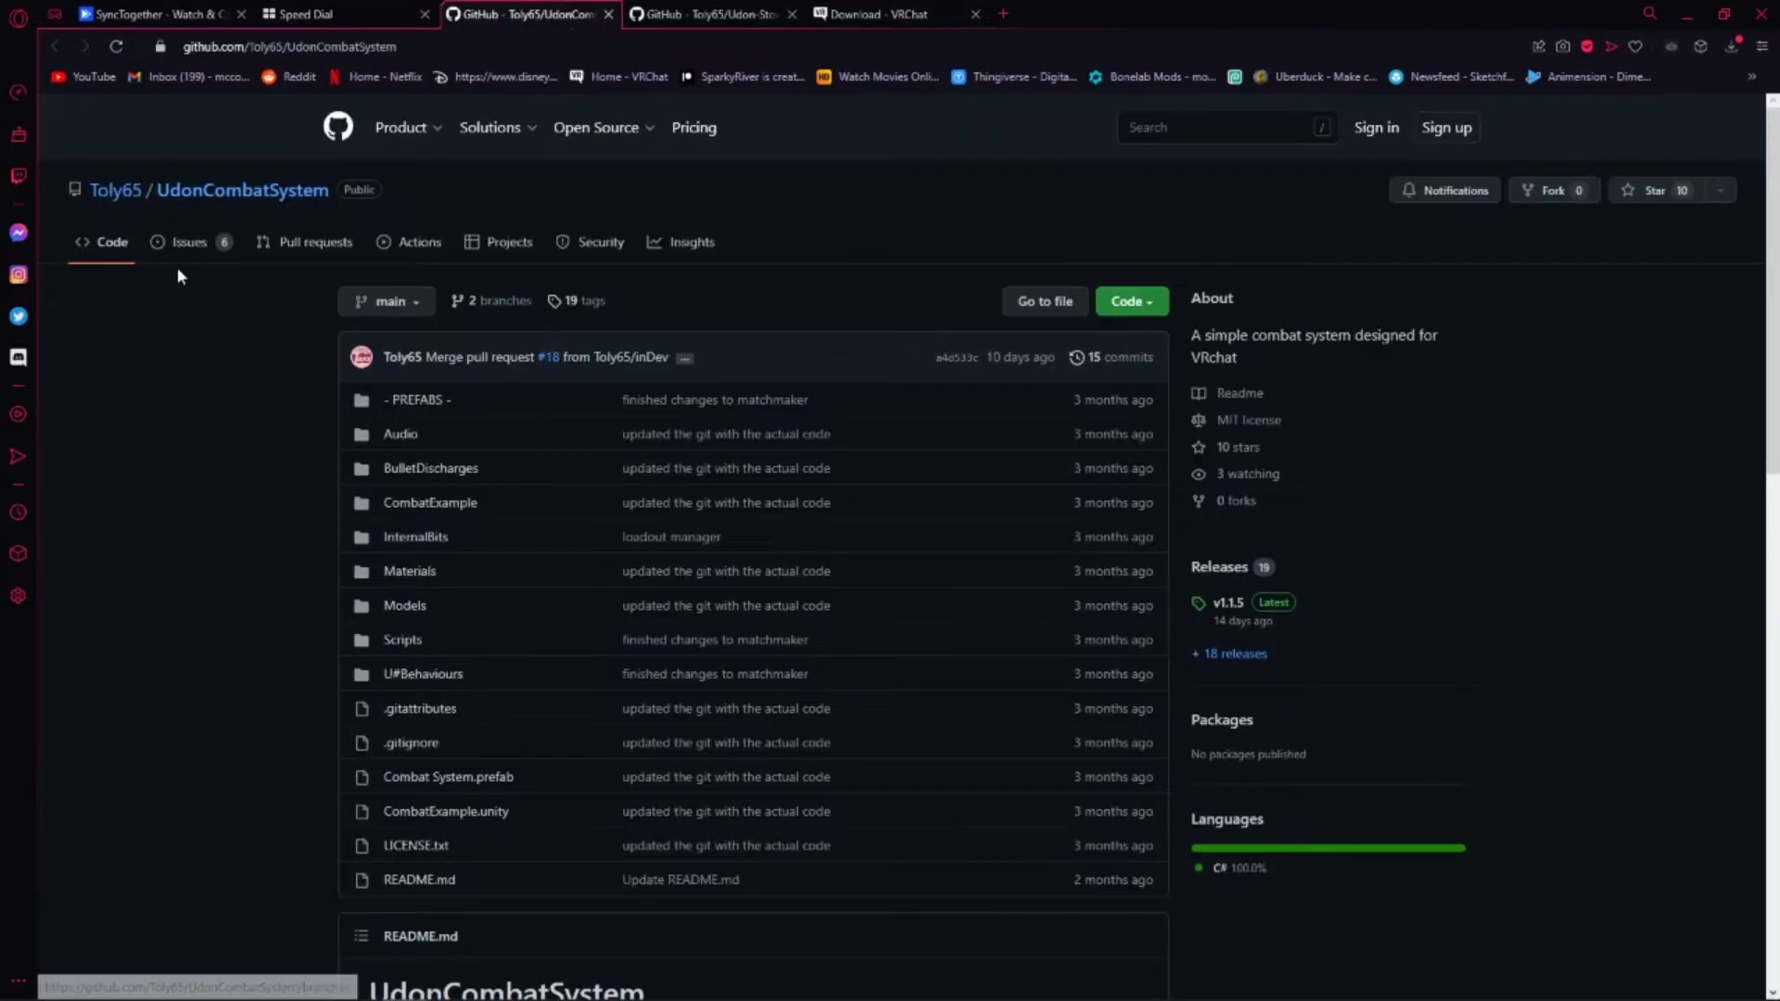
key("ctrl+Tab")
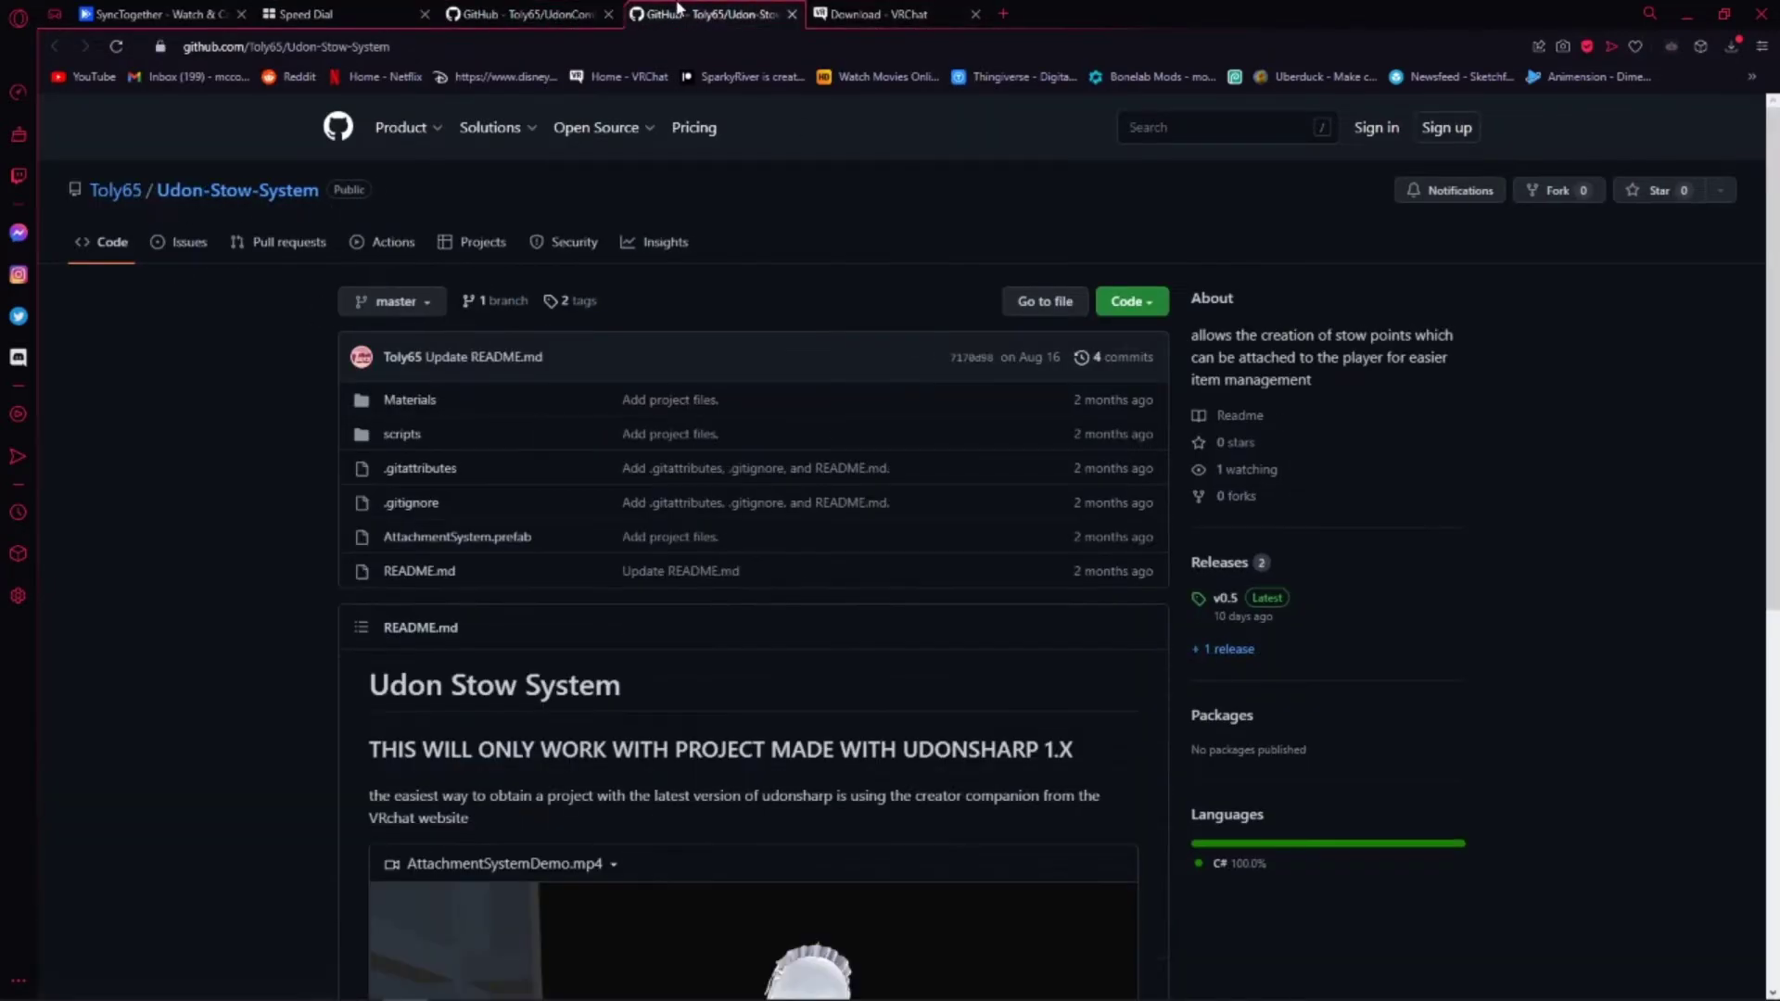
left_click(517, 14)
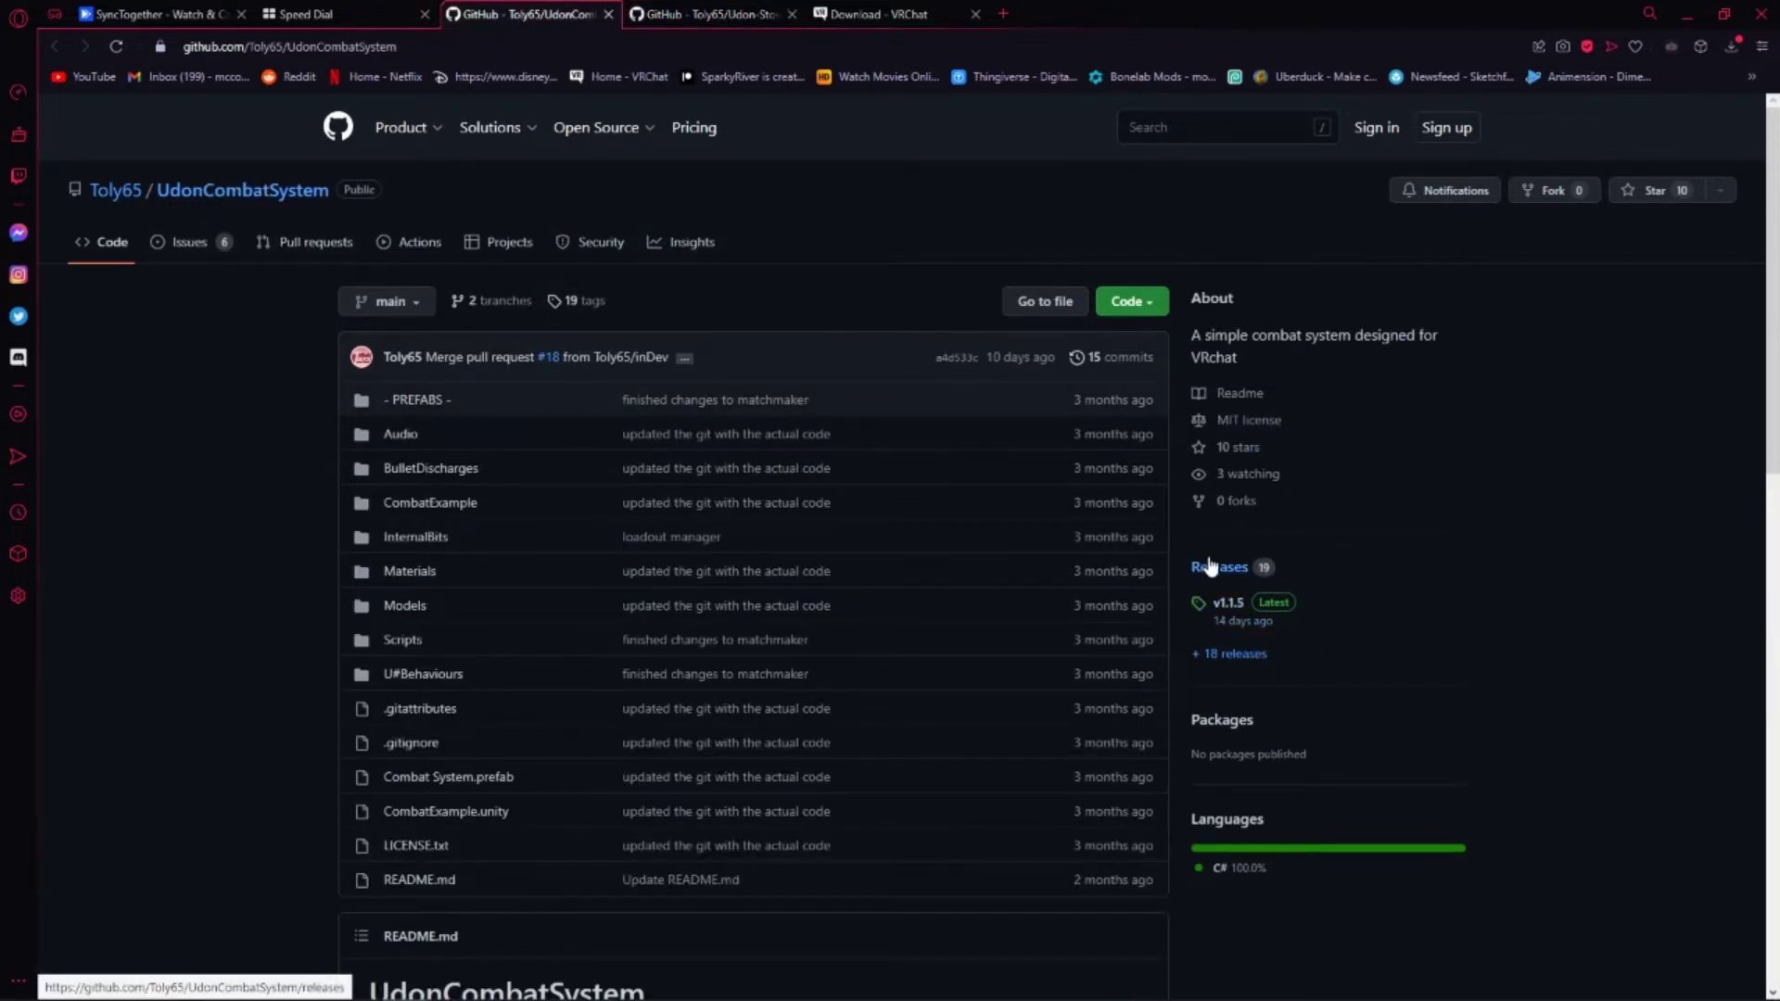
left_click(1236, 619)
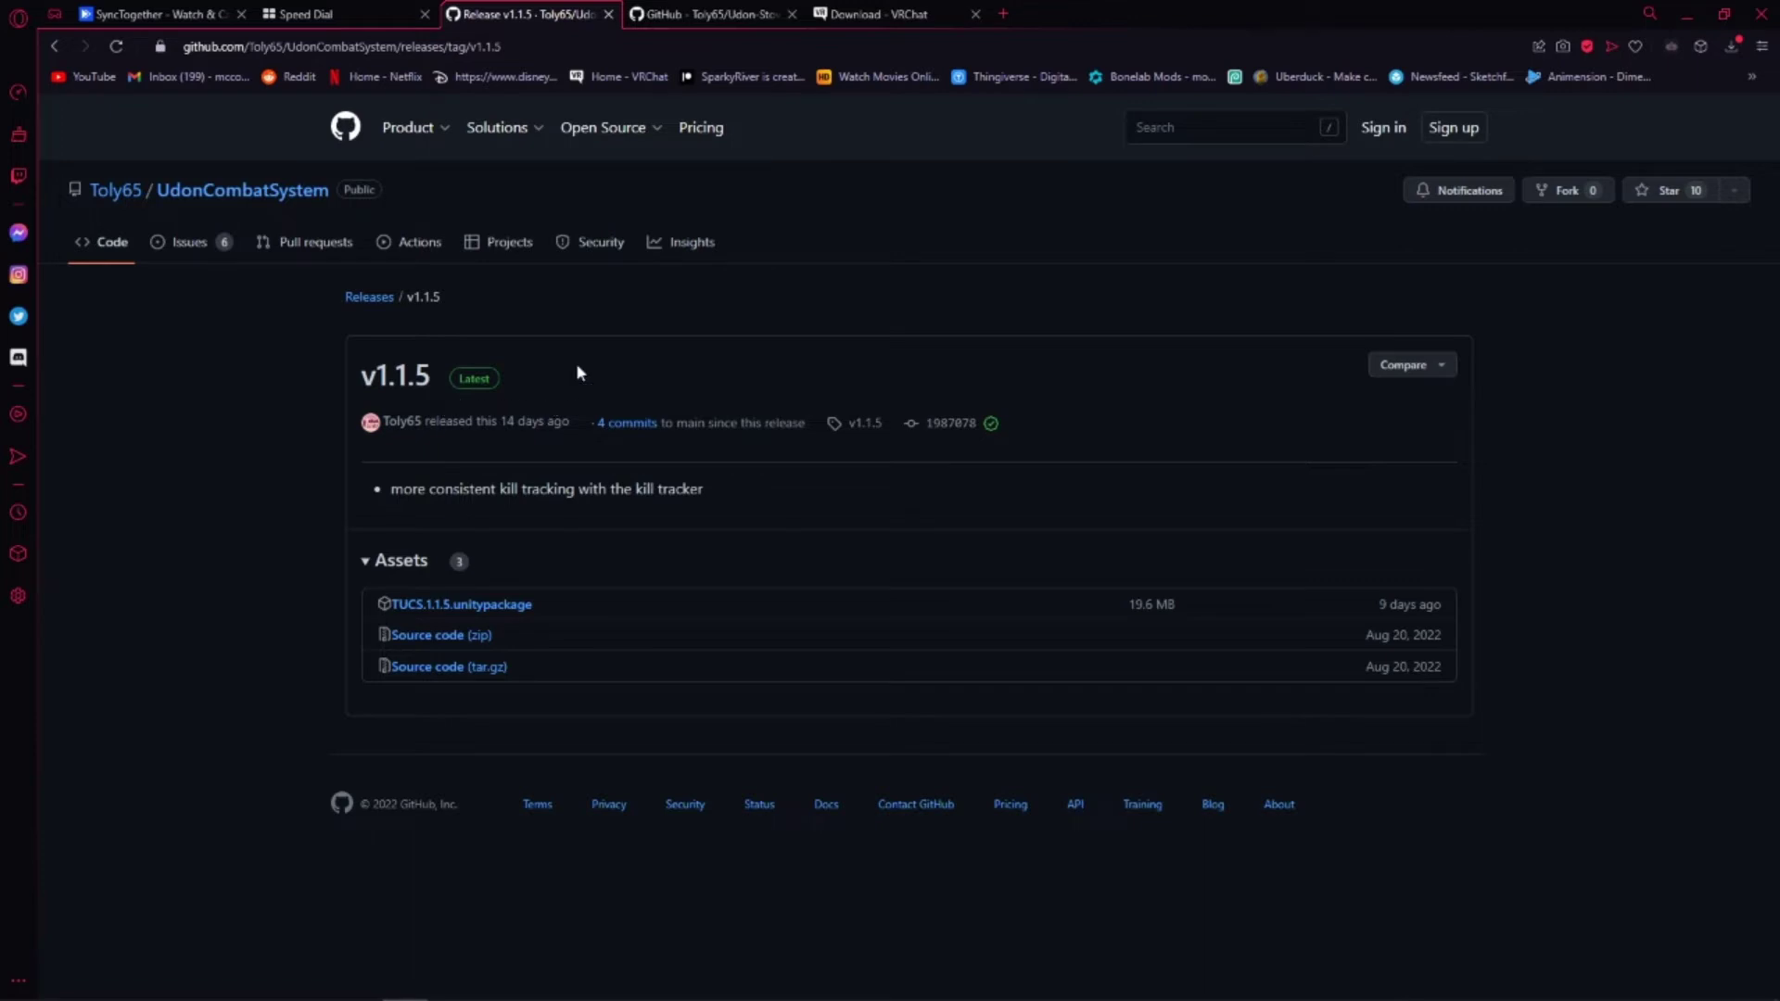
left_click(474, 608)
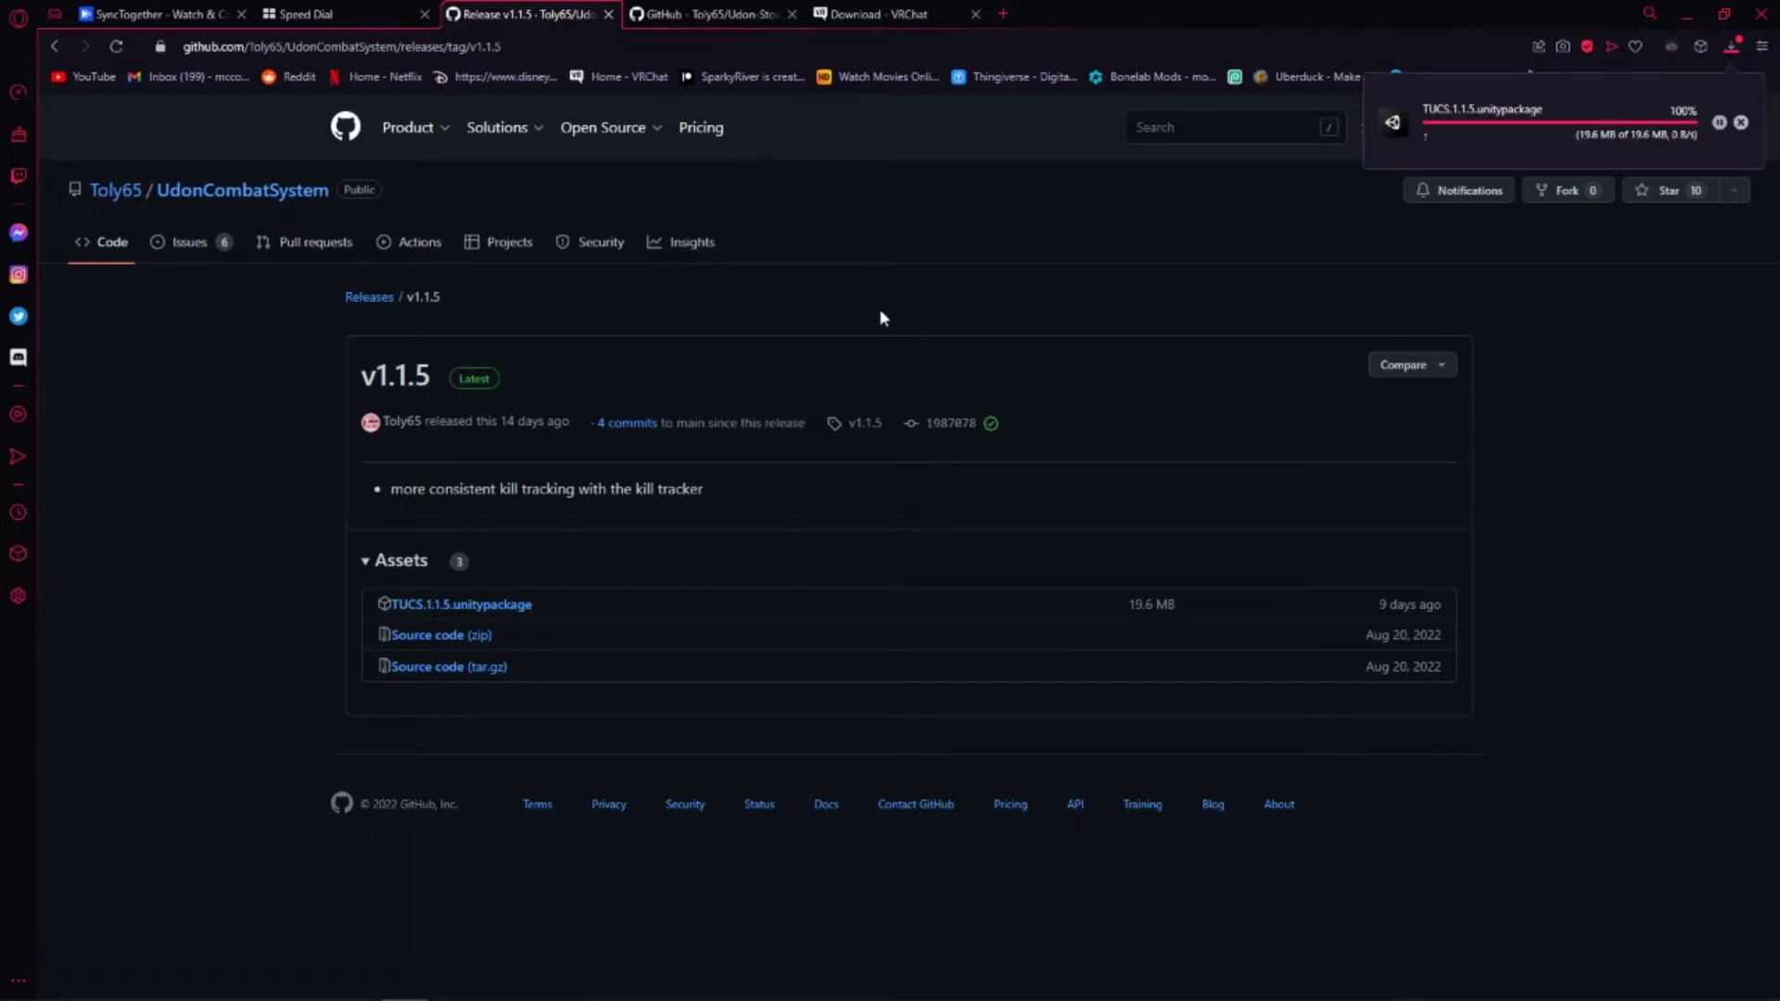
Step: Download TAS_0.5.unitypackage from the Udon-Stow-System v0.5 release and return to Unity
left_click(705, 14)
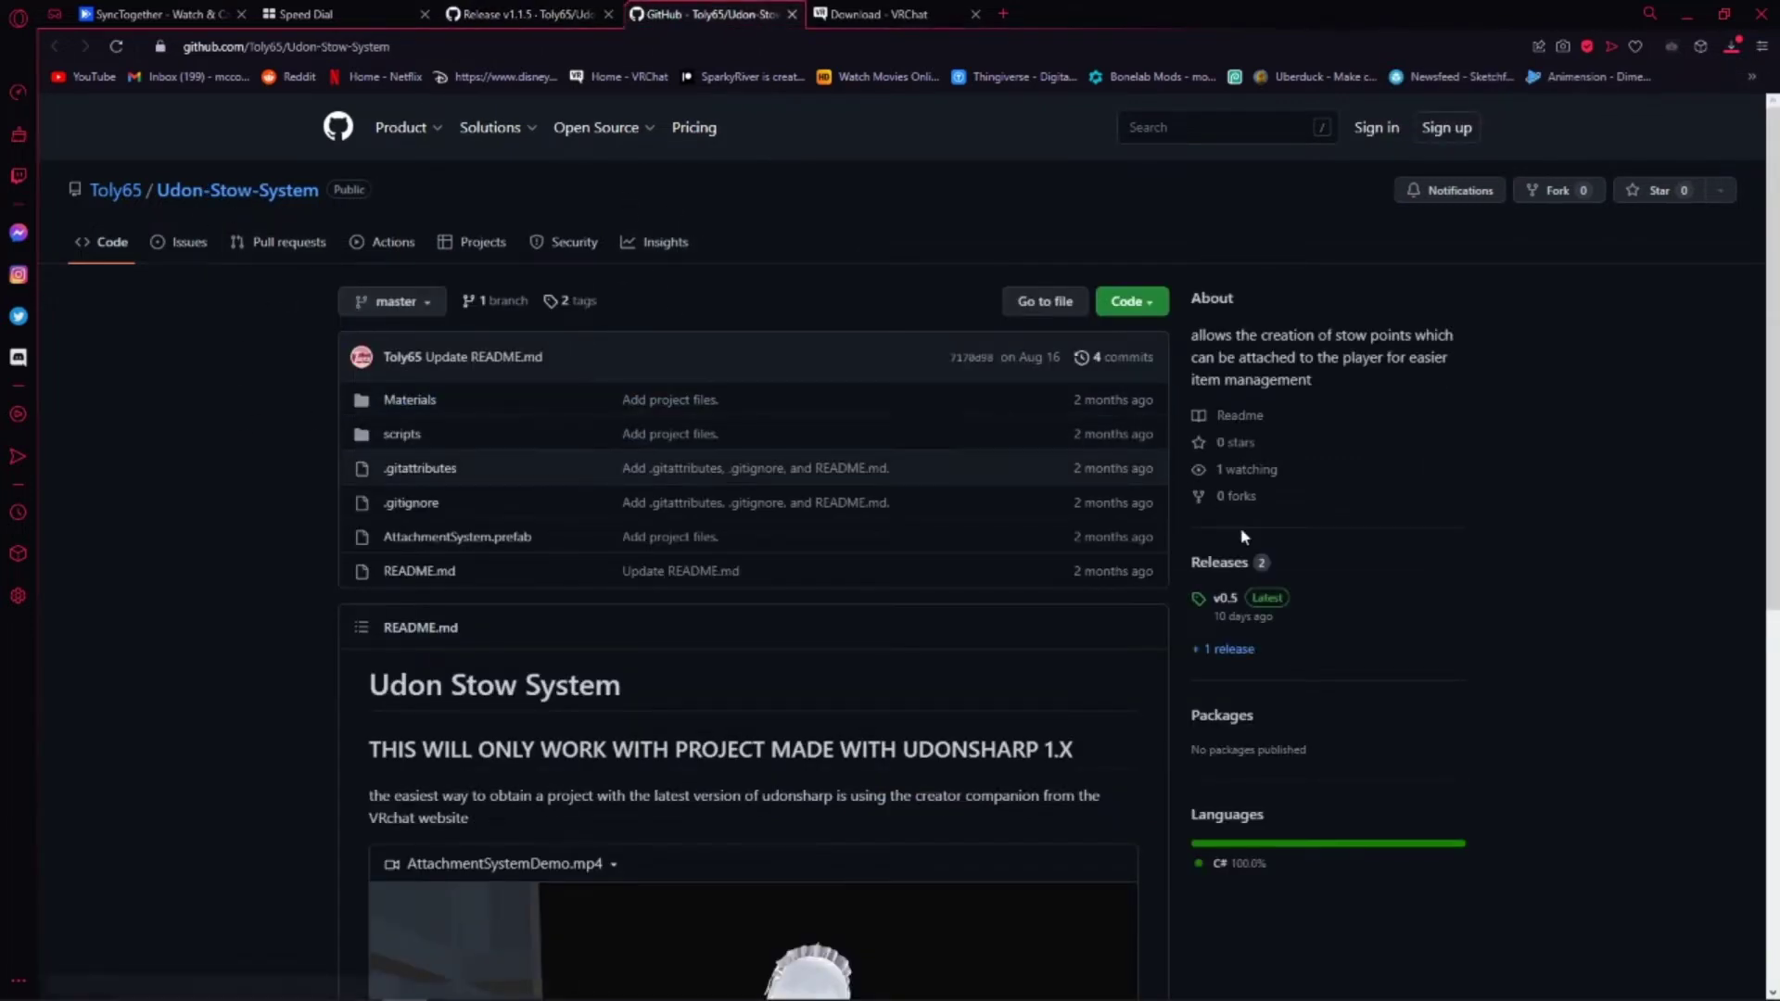
left_click(1238, 602)
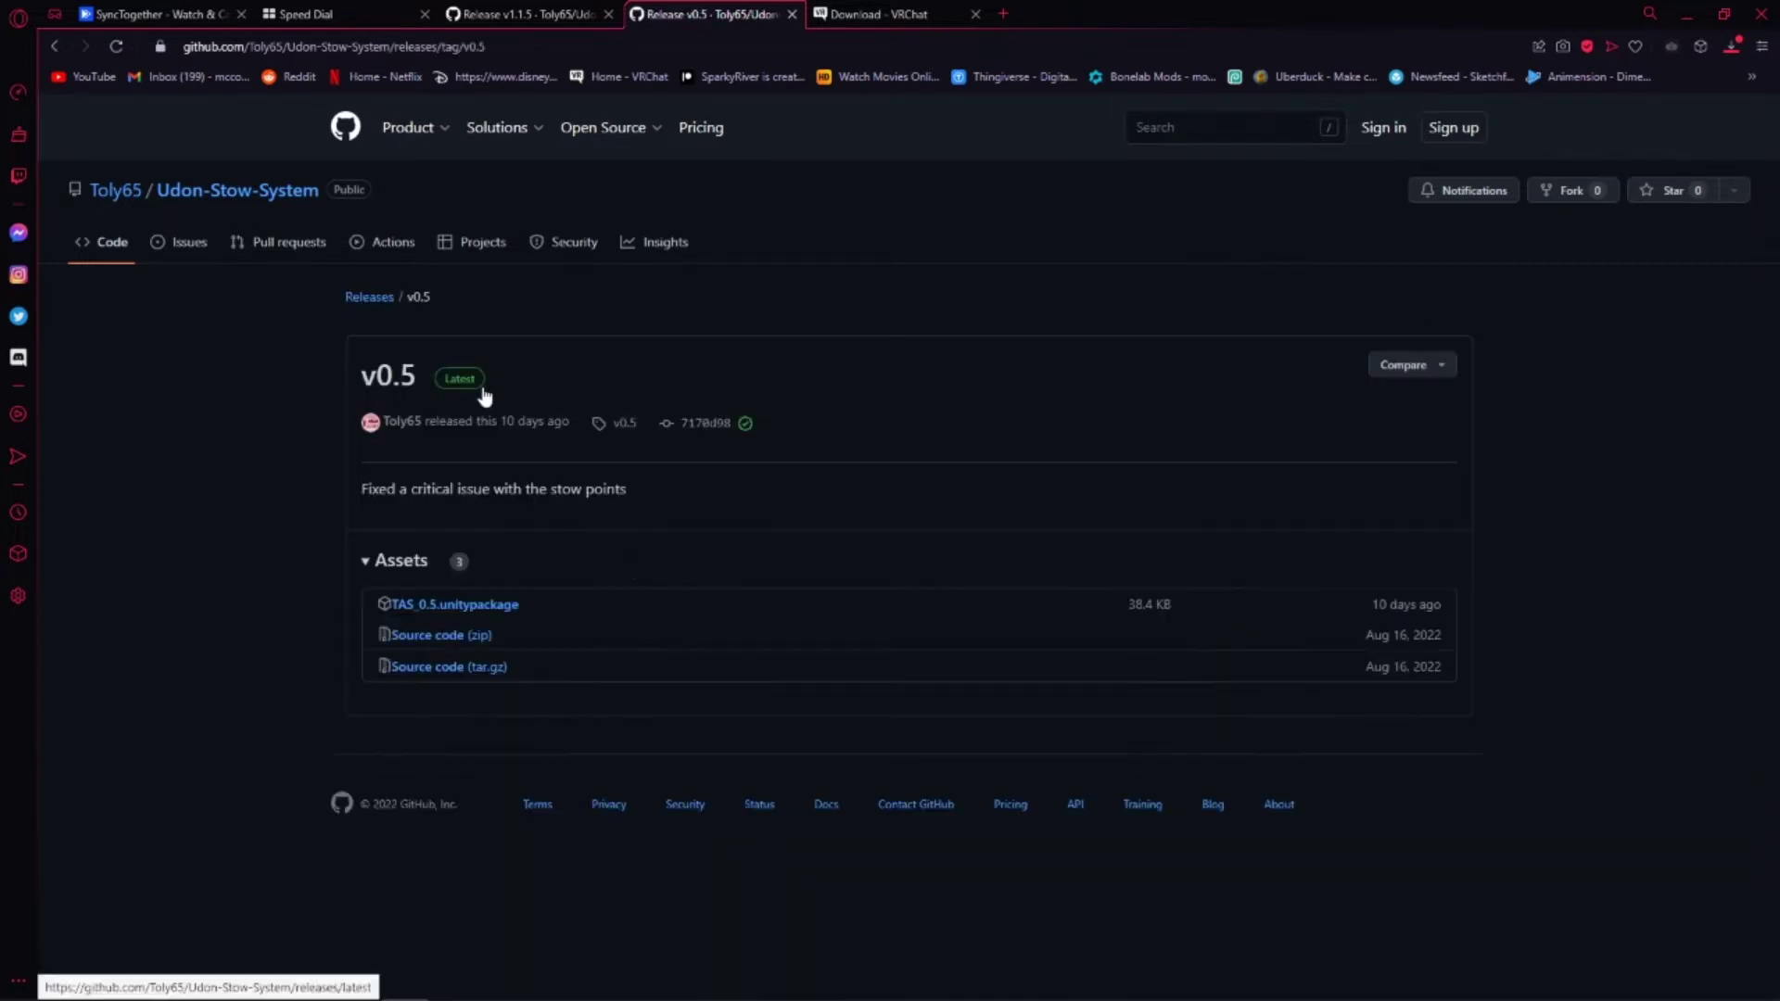
left_click(473, 605)
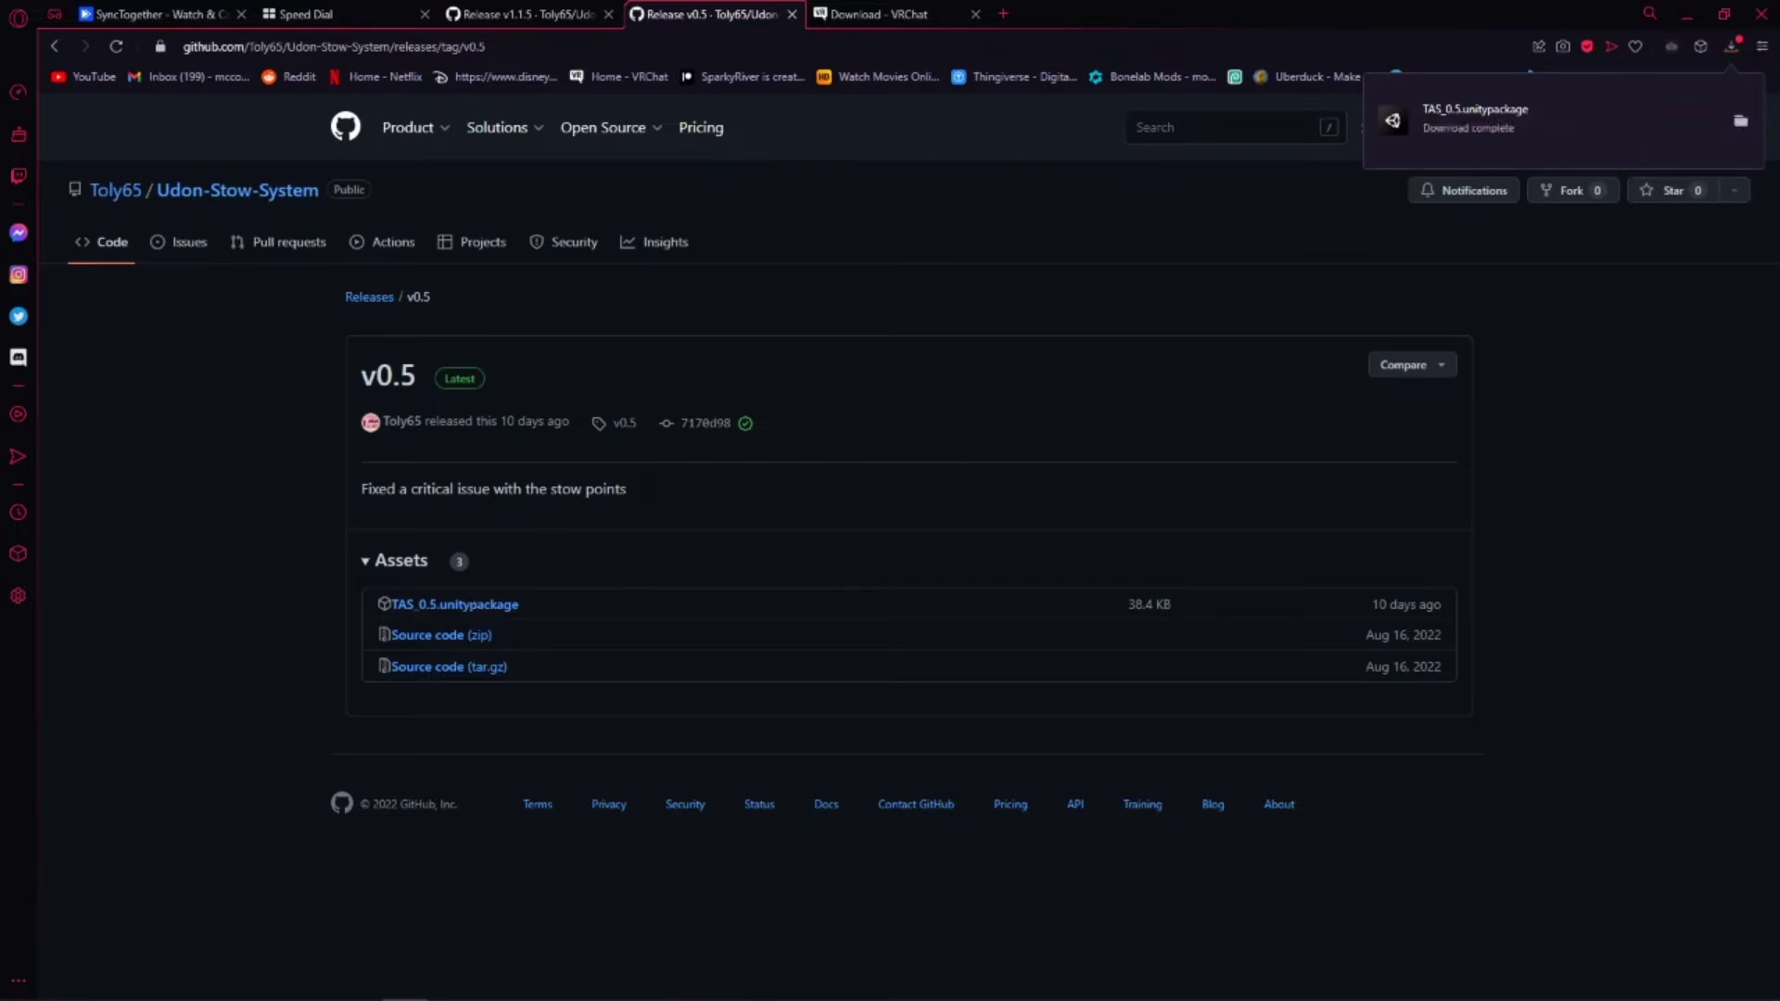
left_click(540, 985)
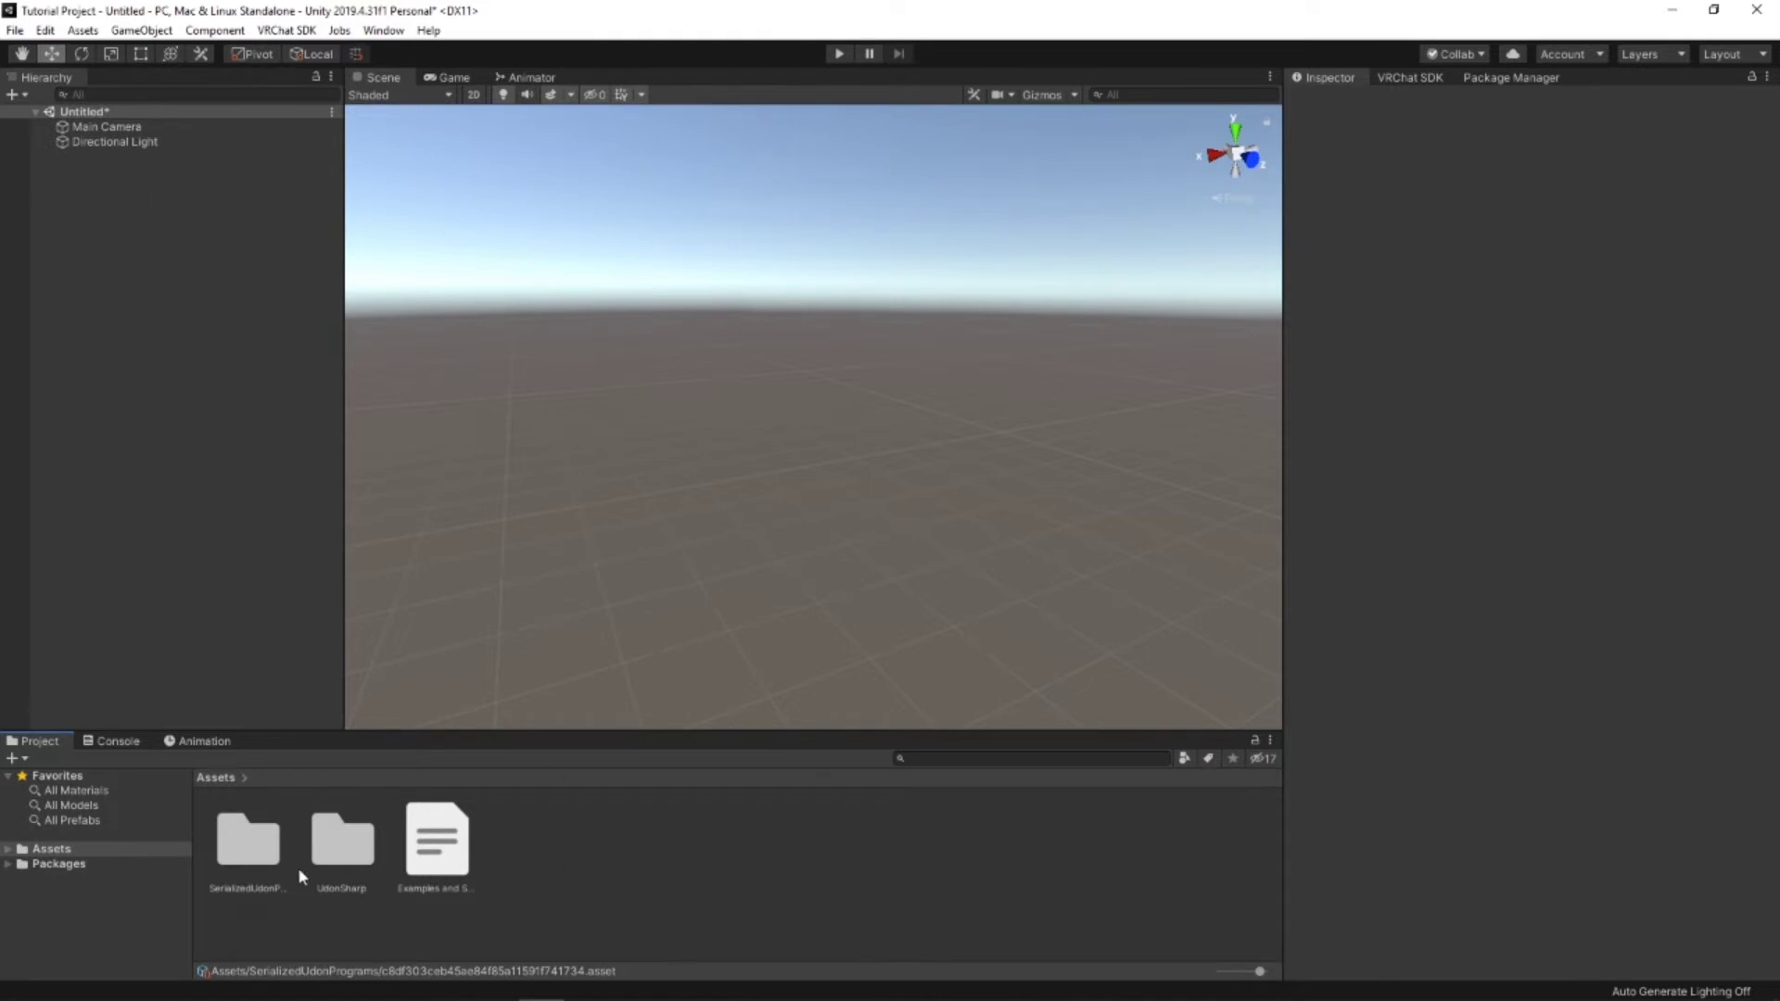
Step: Drag TUCS.1.1.5.unitypackage from the Downloads folder into the Unity project
left_click(311, 985)
left_click(888, 370)
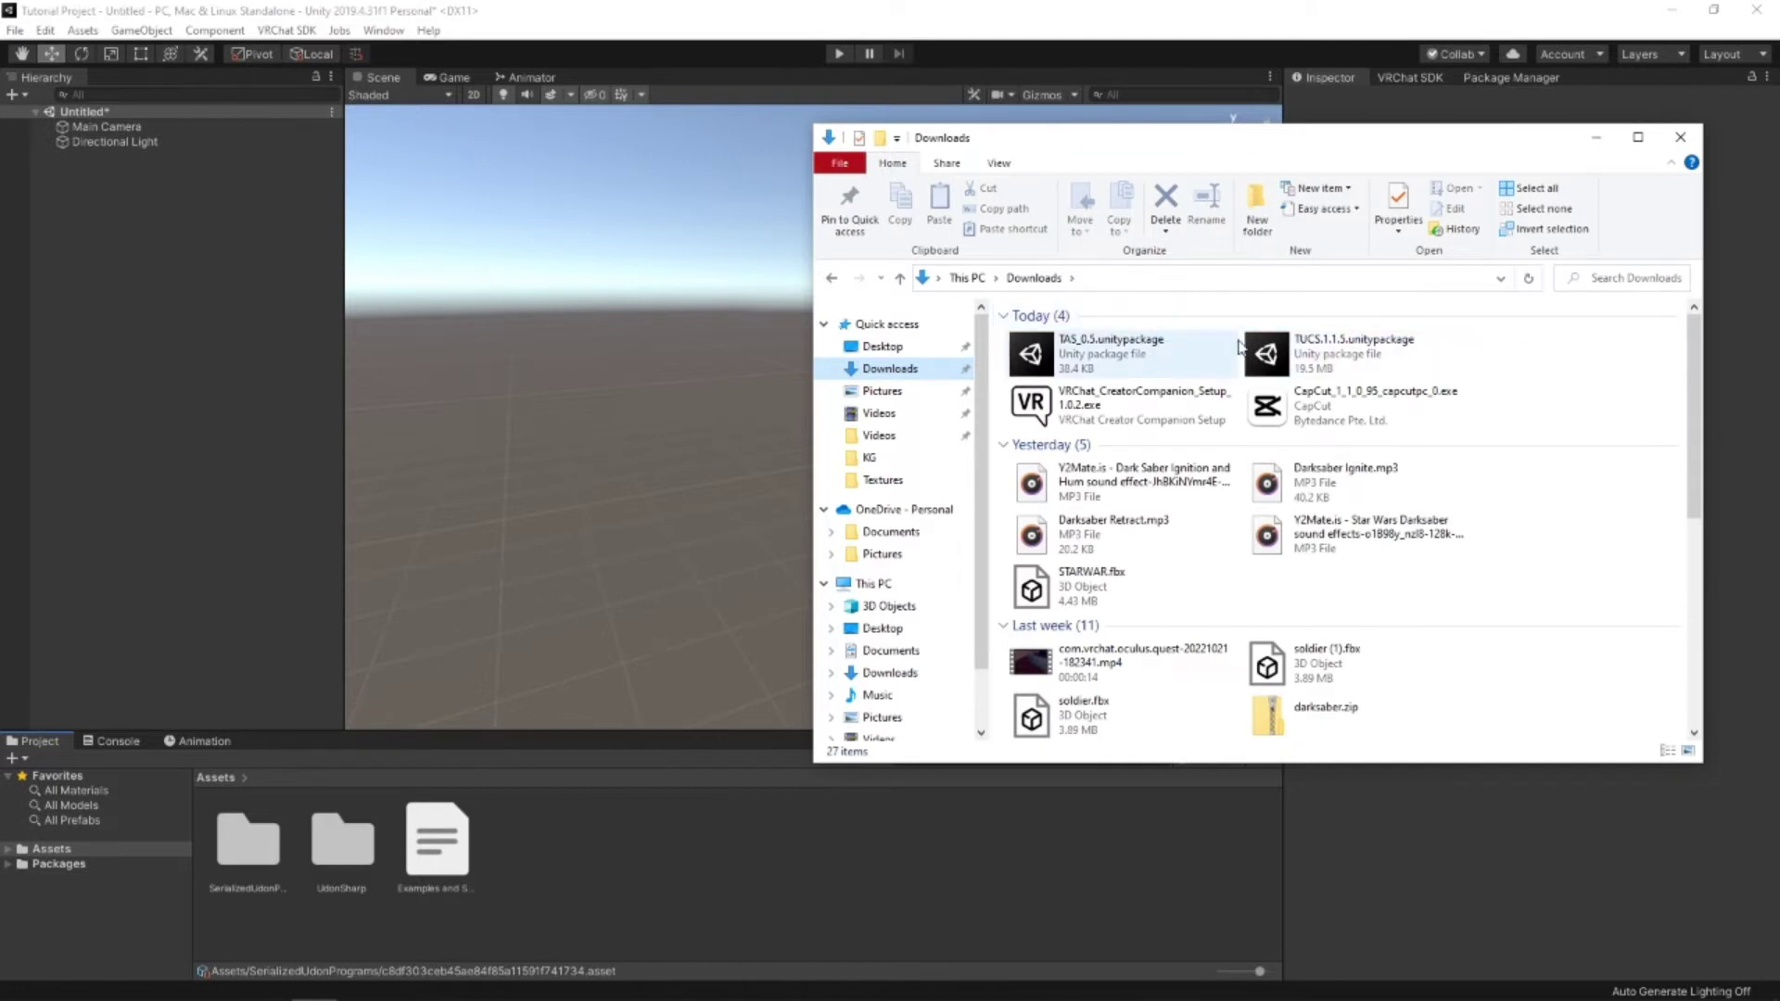
left_click(1298, 356)
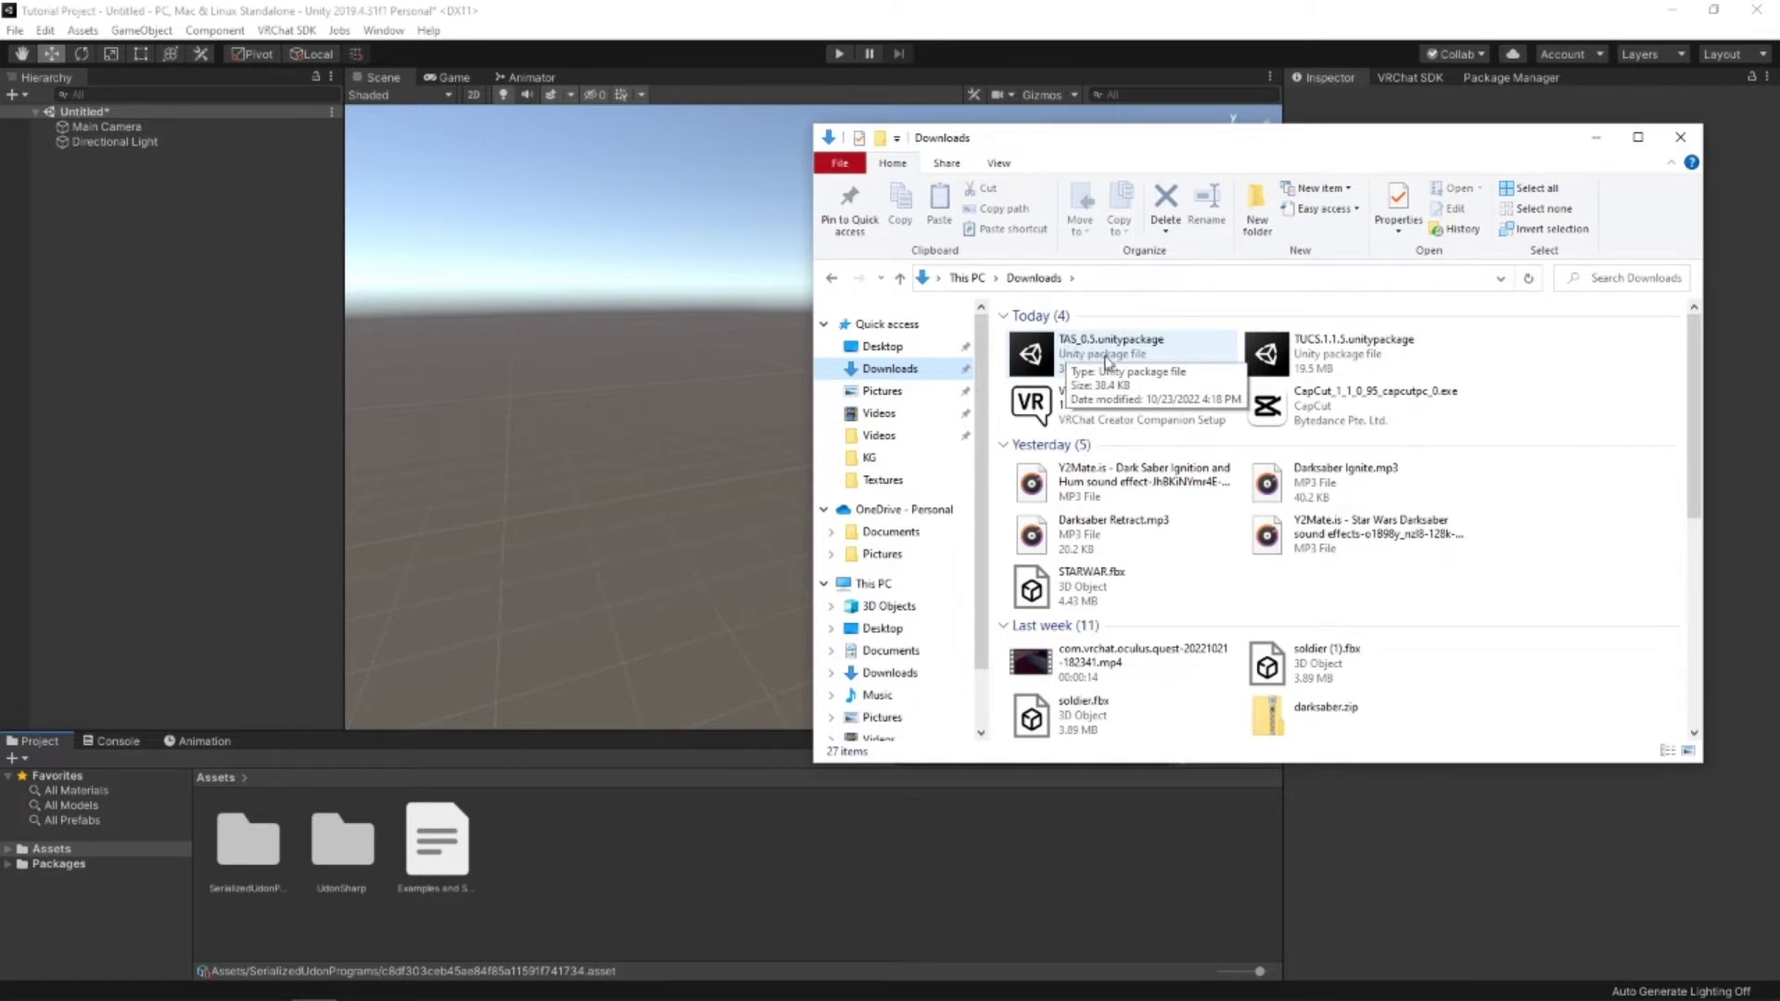
left_click(1309, 366)
left_click_drag(1315, 371, 900, 842)
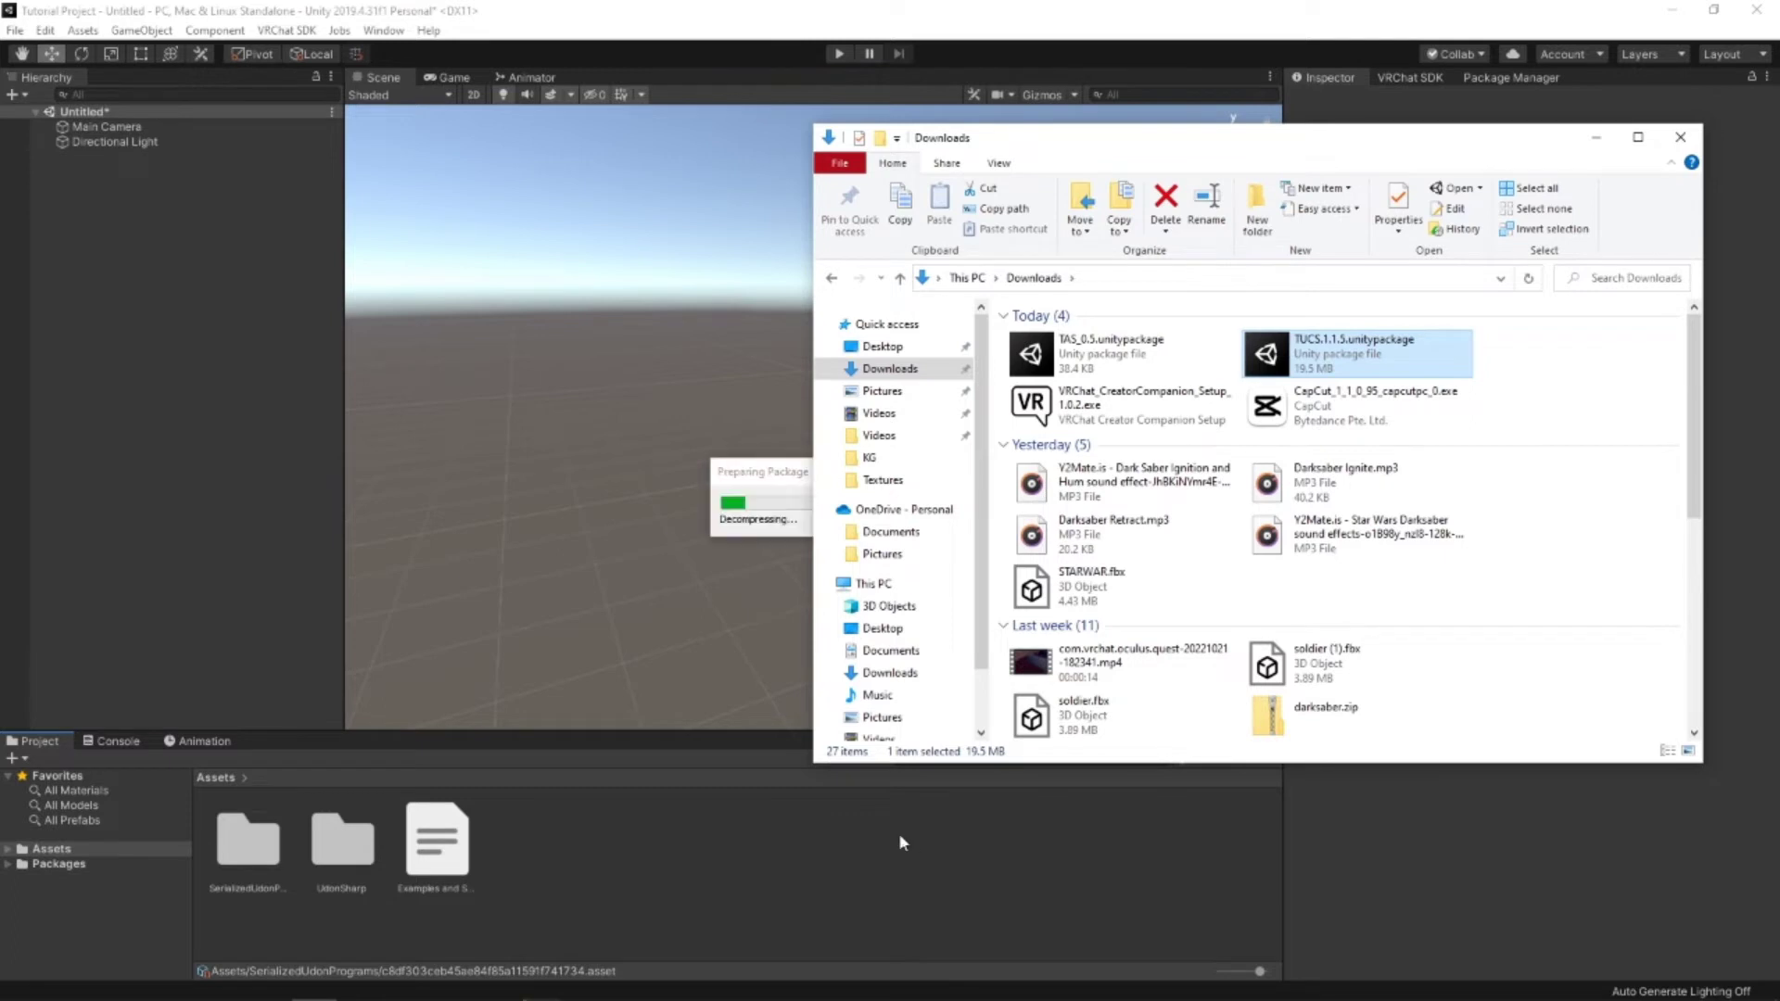
Step: Import the TUCS package contents and open the new Tolyscripts folder
left_click(807, 828)
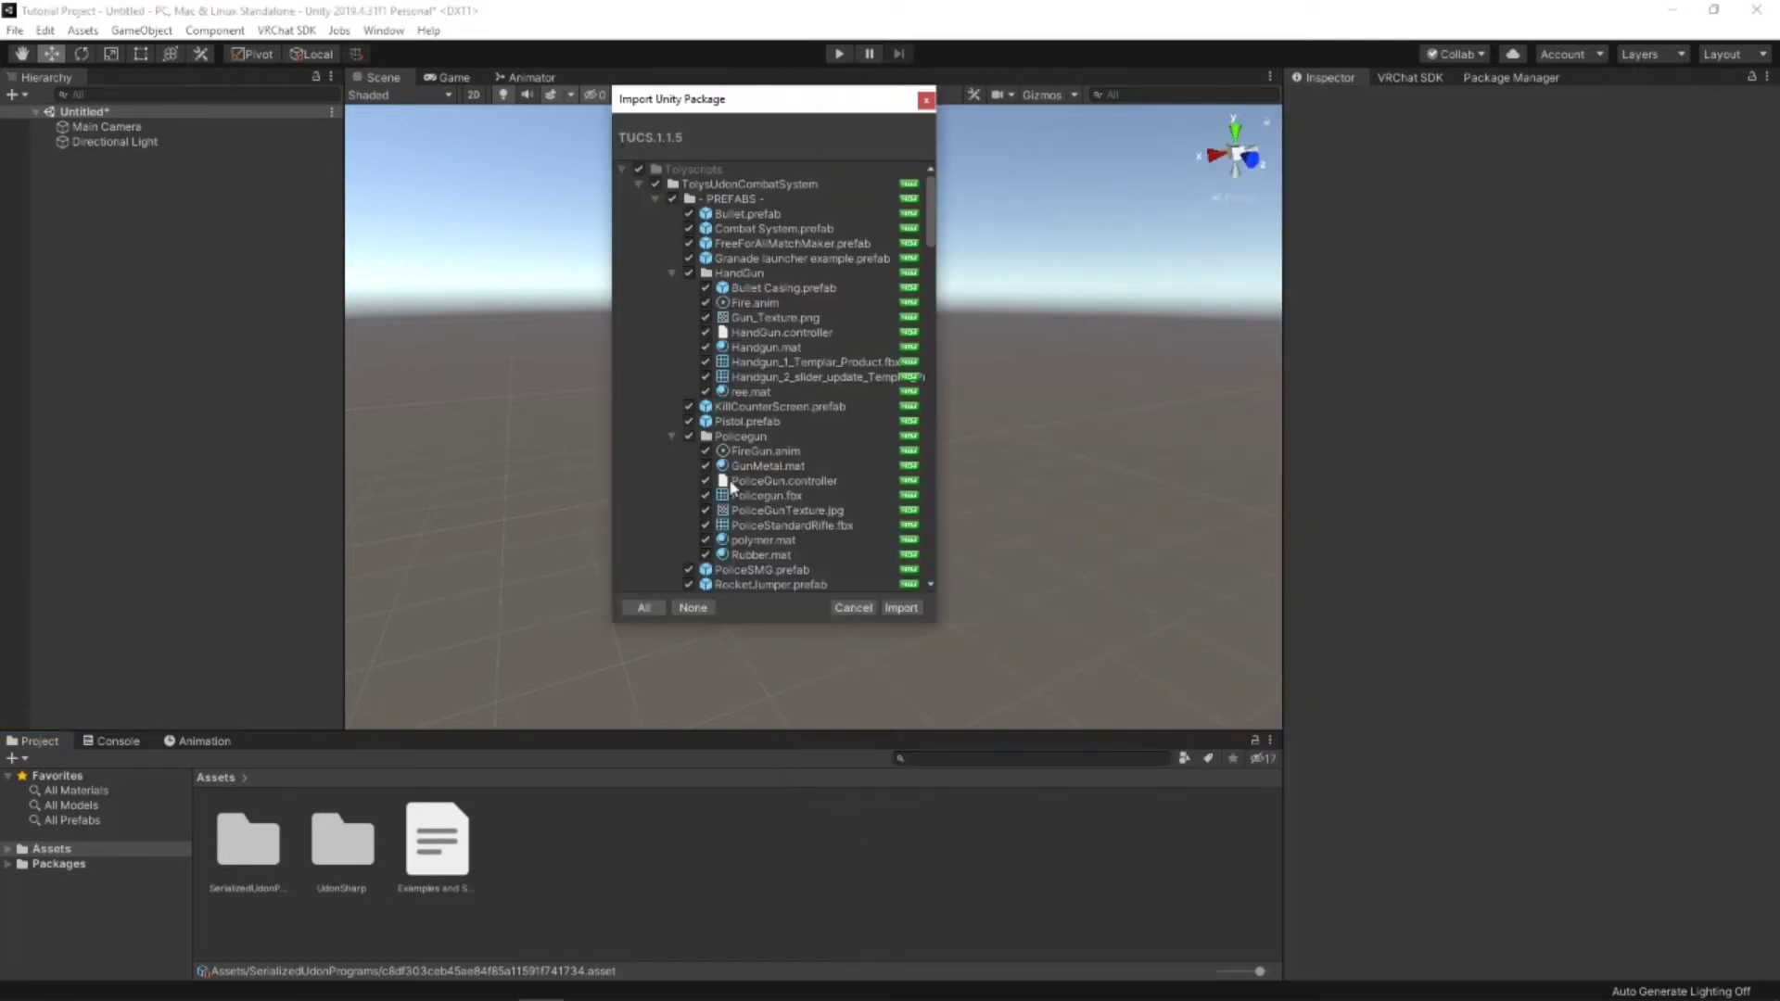
left_click(901, 607)
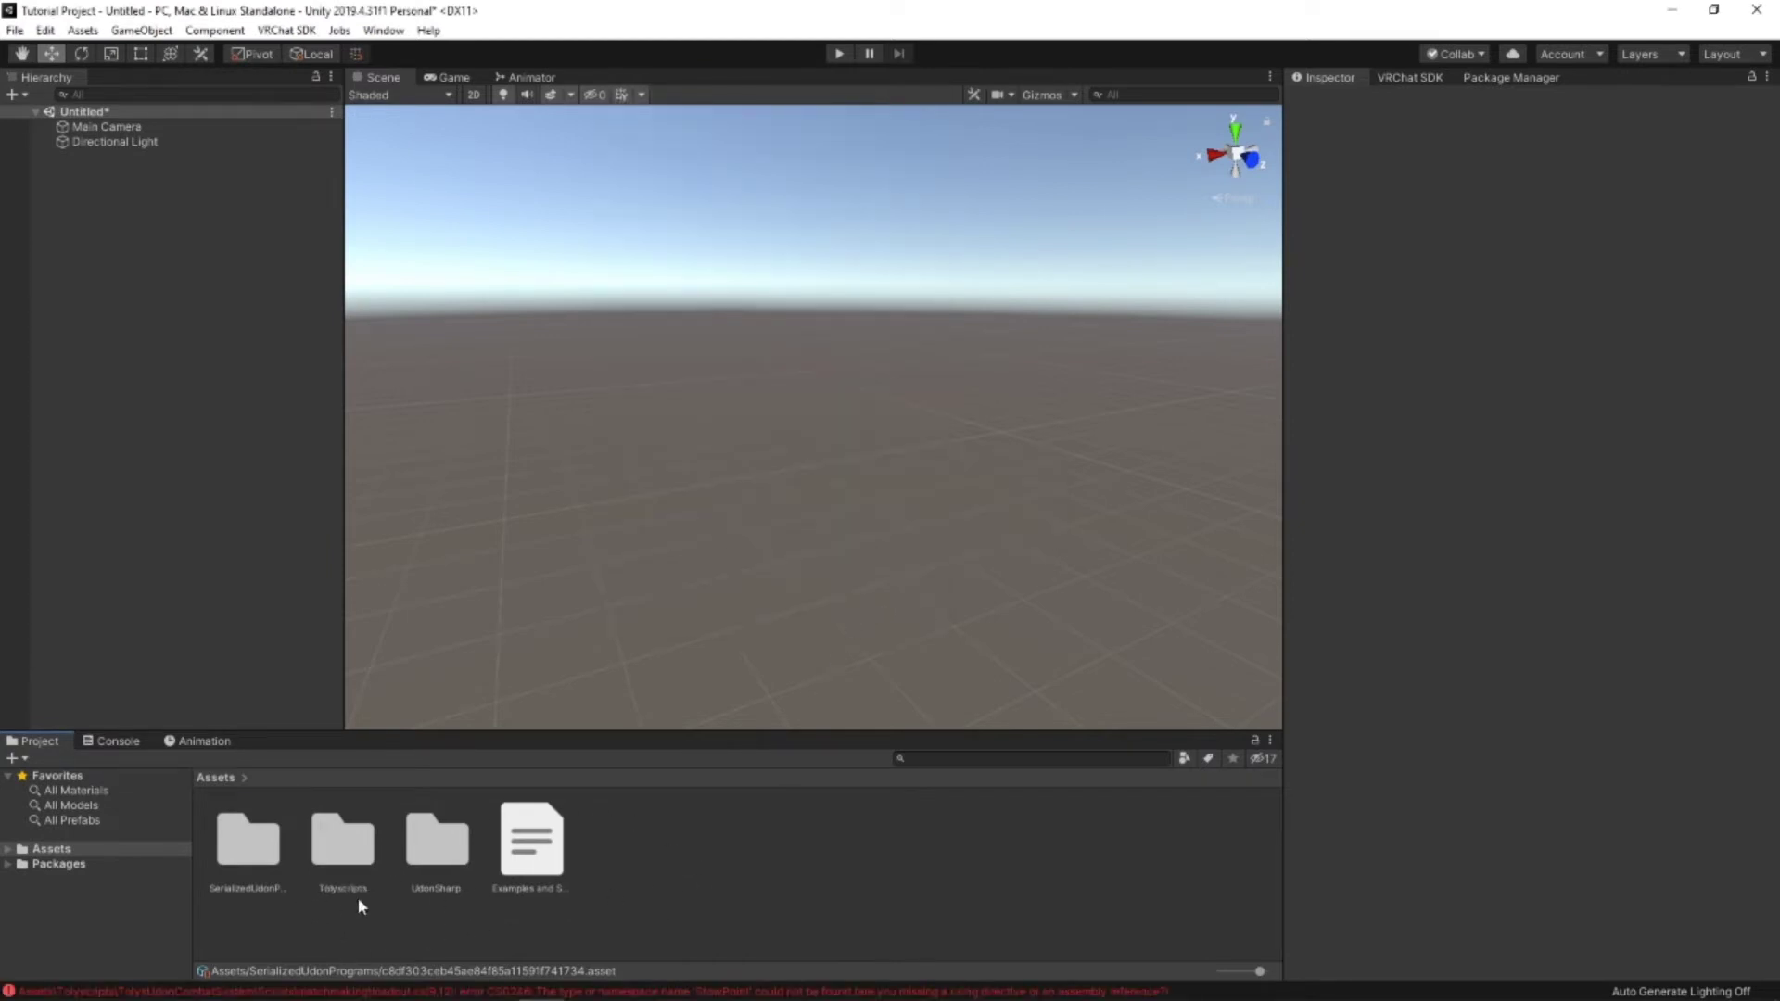
double_click(348, 855)
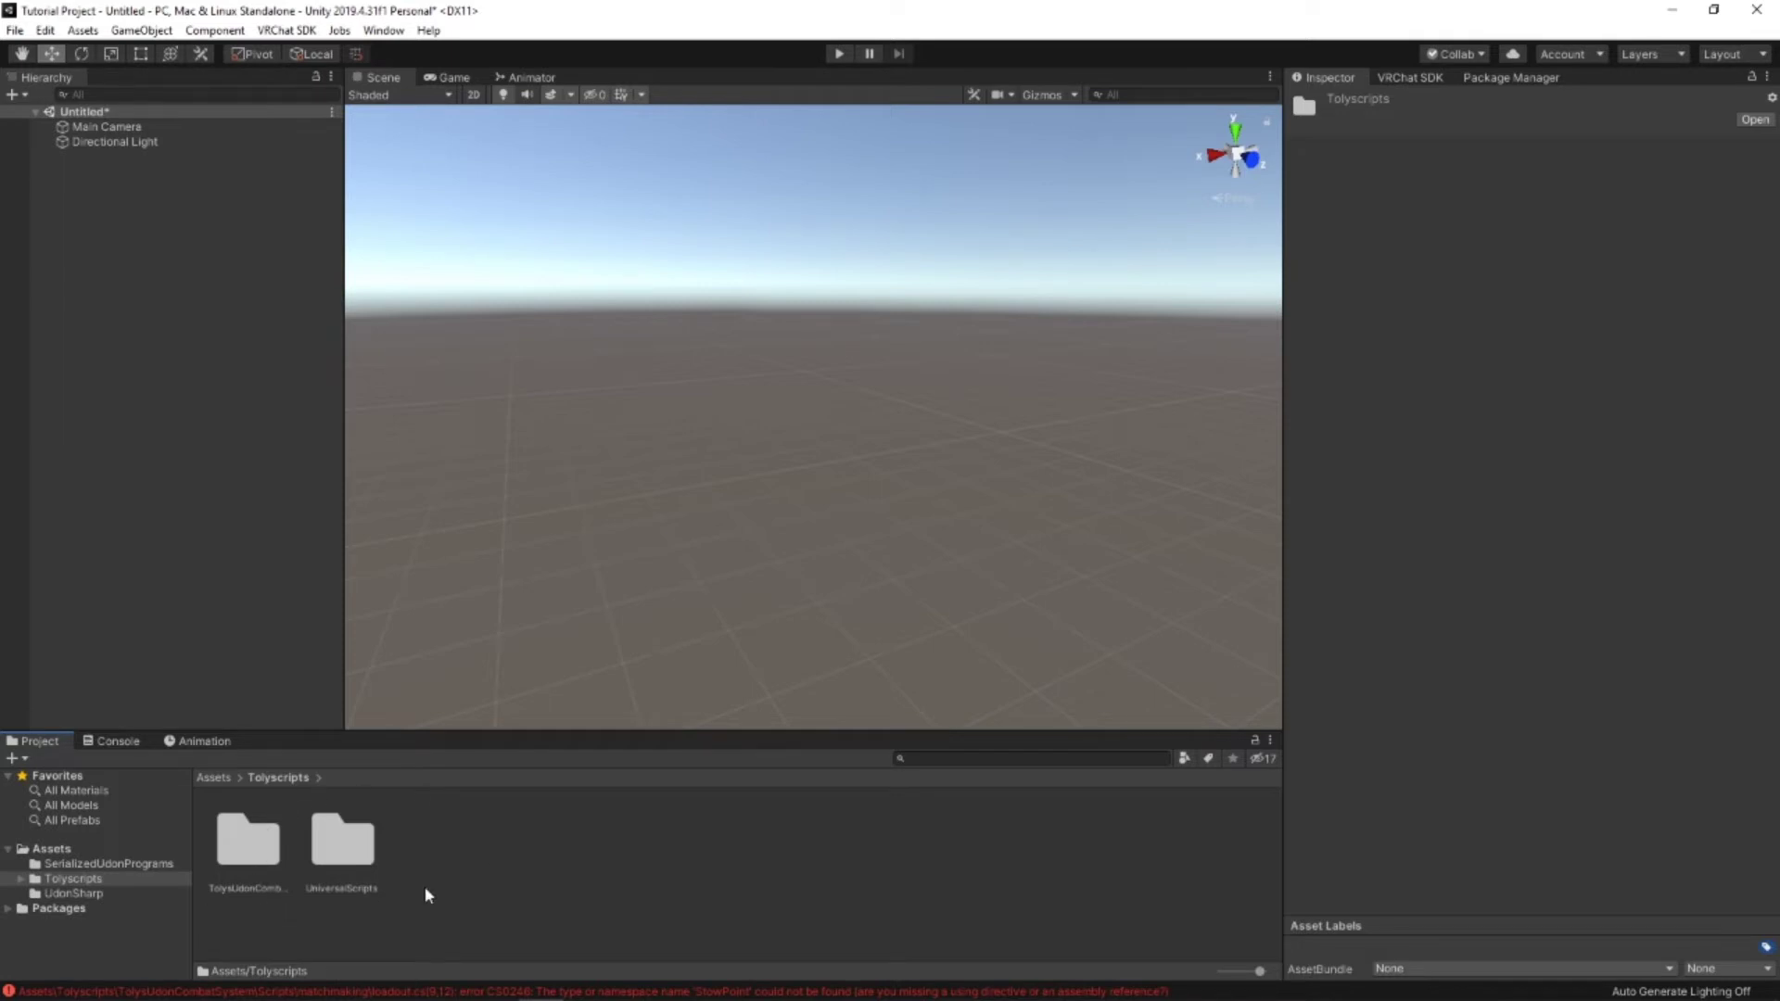
Step: Import TAS_0.5.unitypackage from Downloads and confirm TolysAttachmentSystem appears in Tolyscripts
left_click(218, 782)
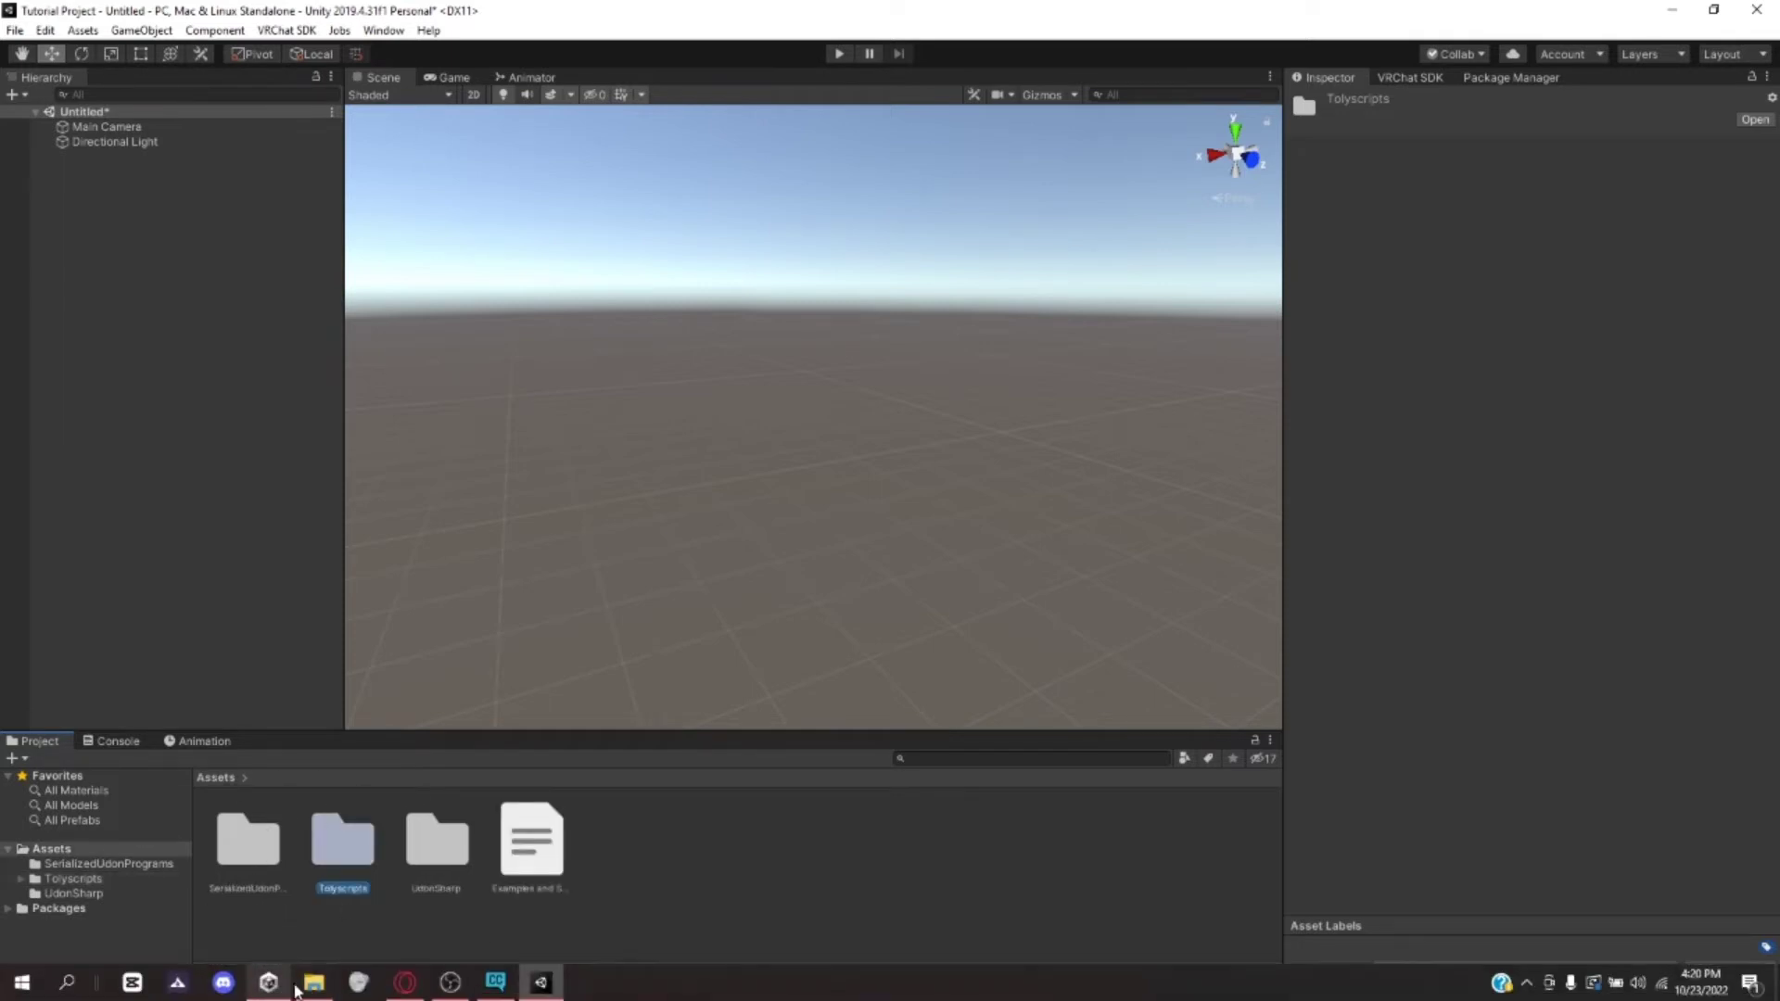
left_click(313, 984)
left_click_drag(1076, 361, 847, 839)
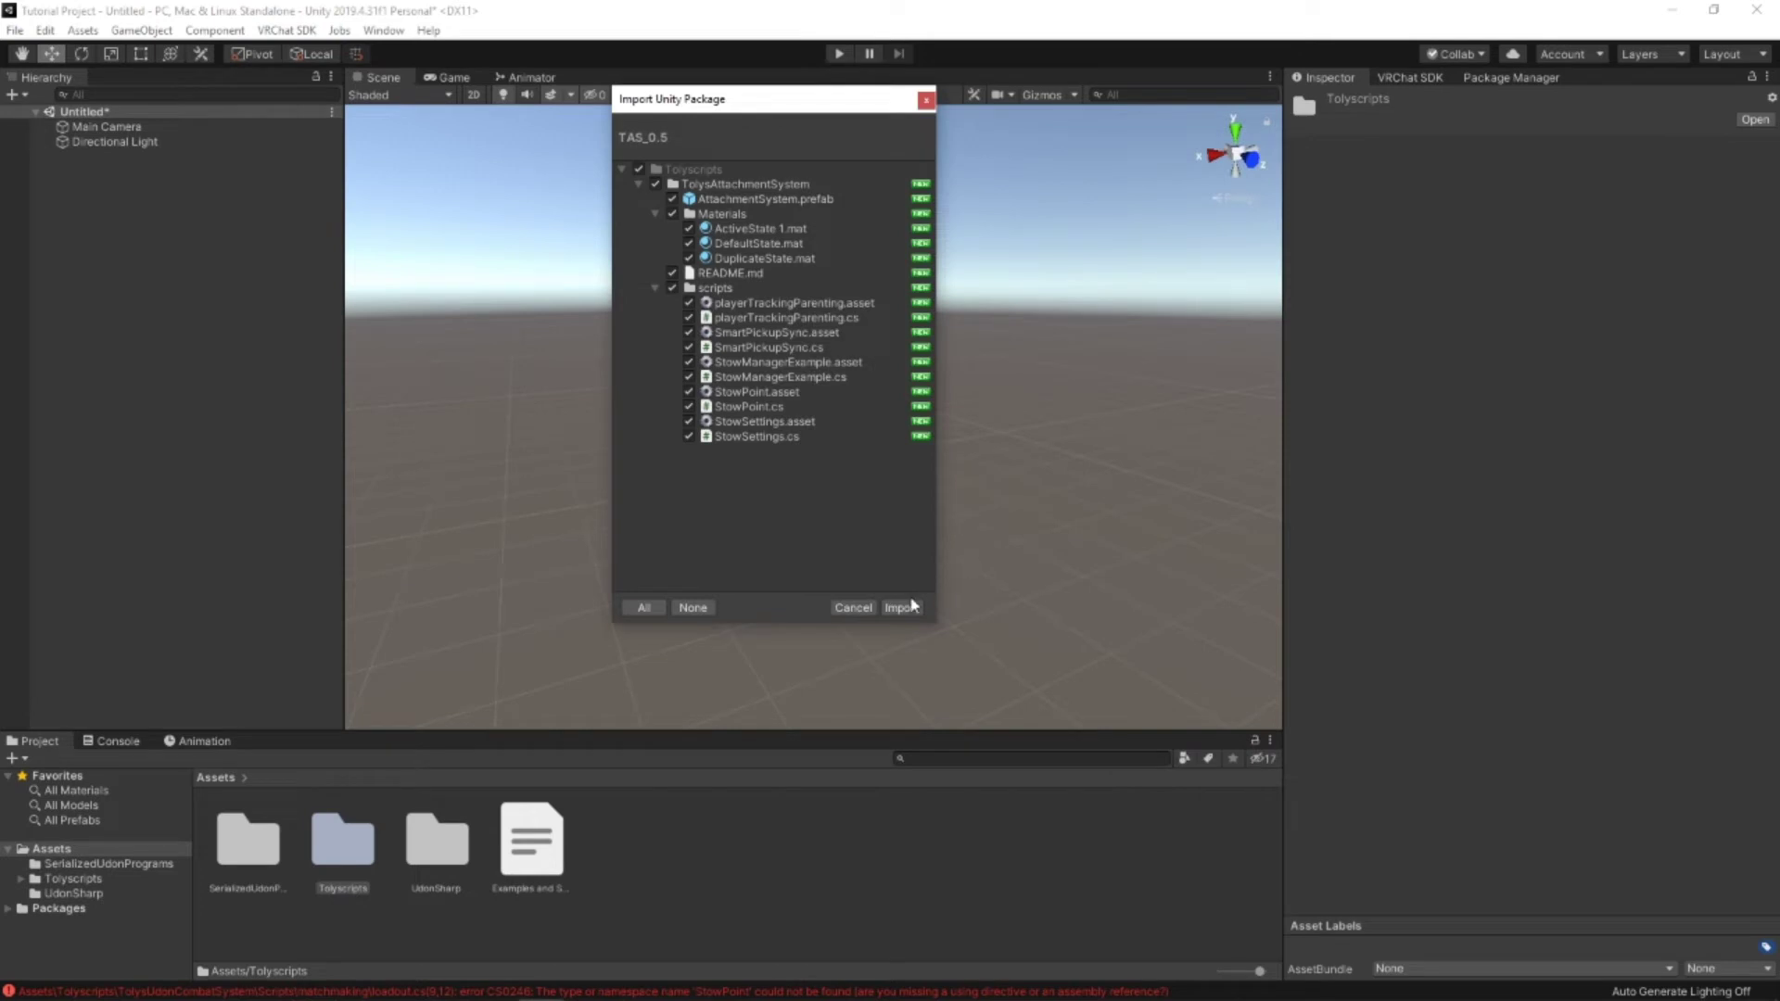
left_click(902, 607)
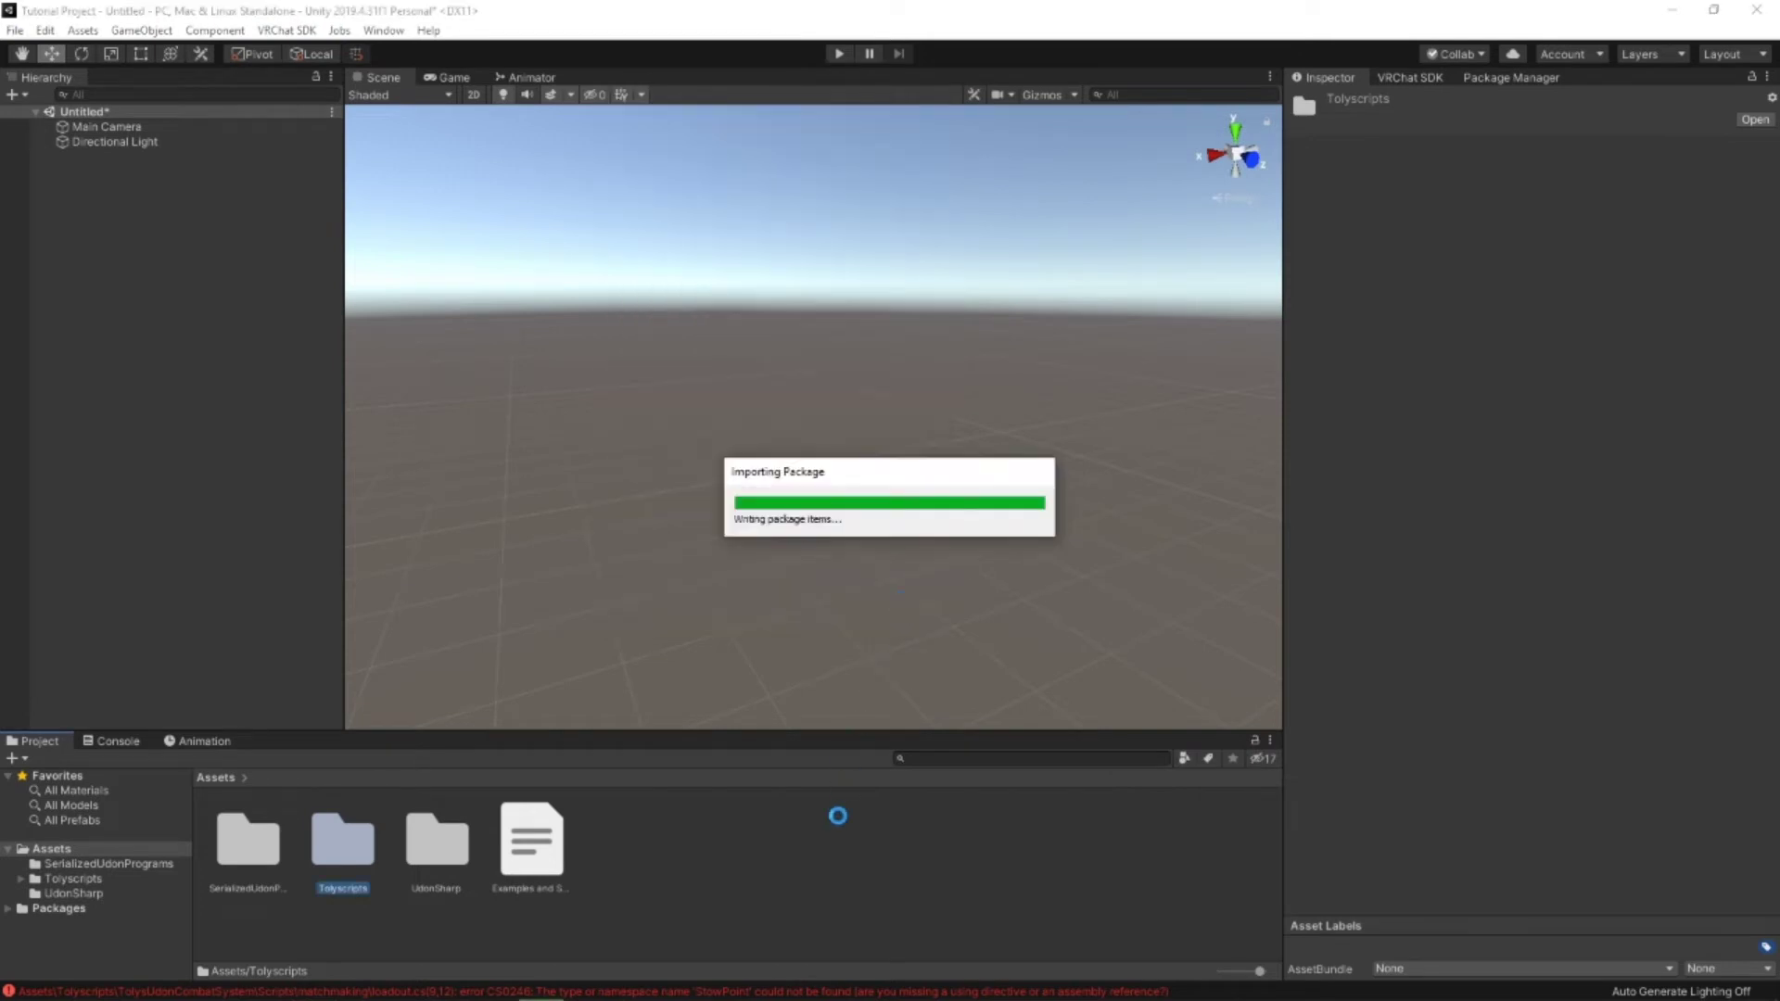
double_click(340, 844)
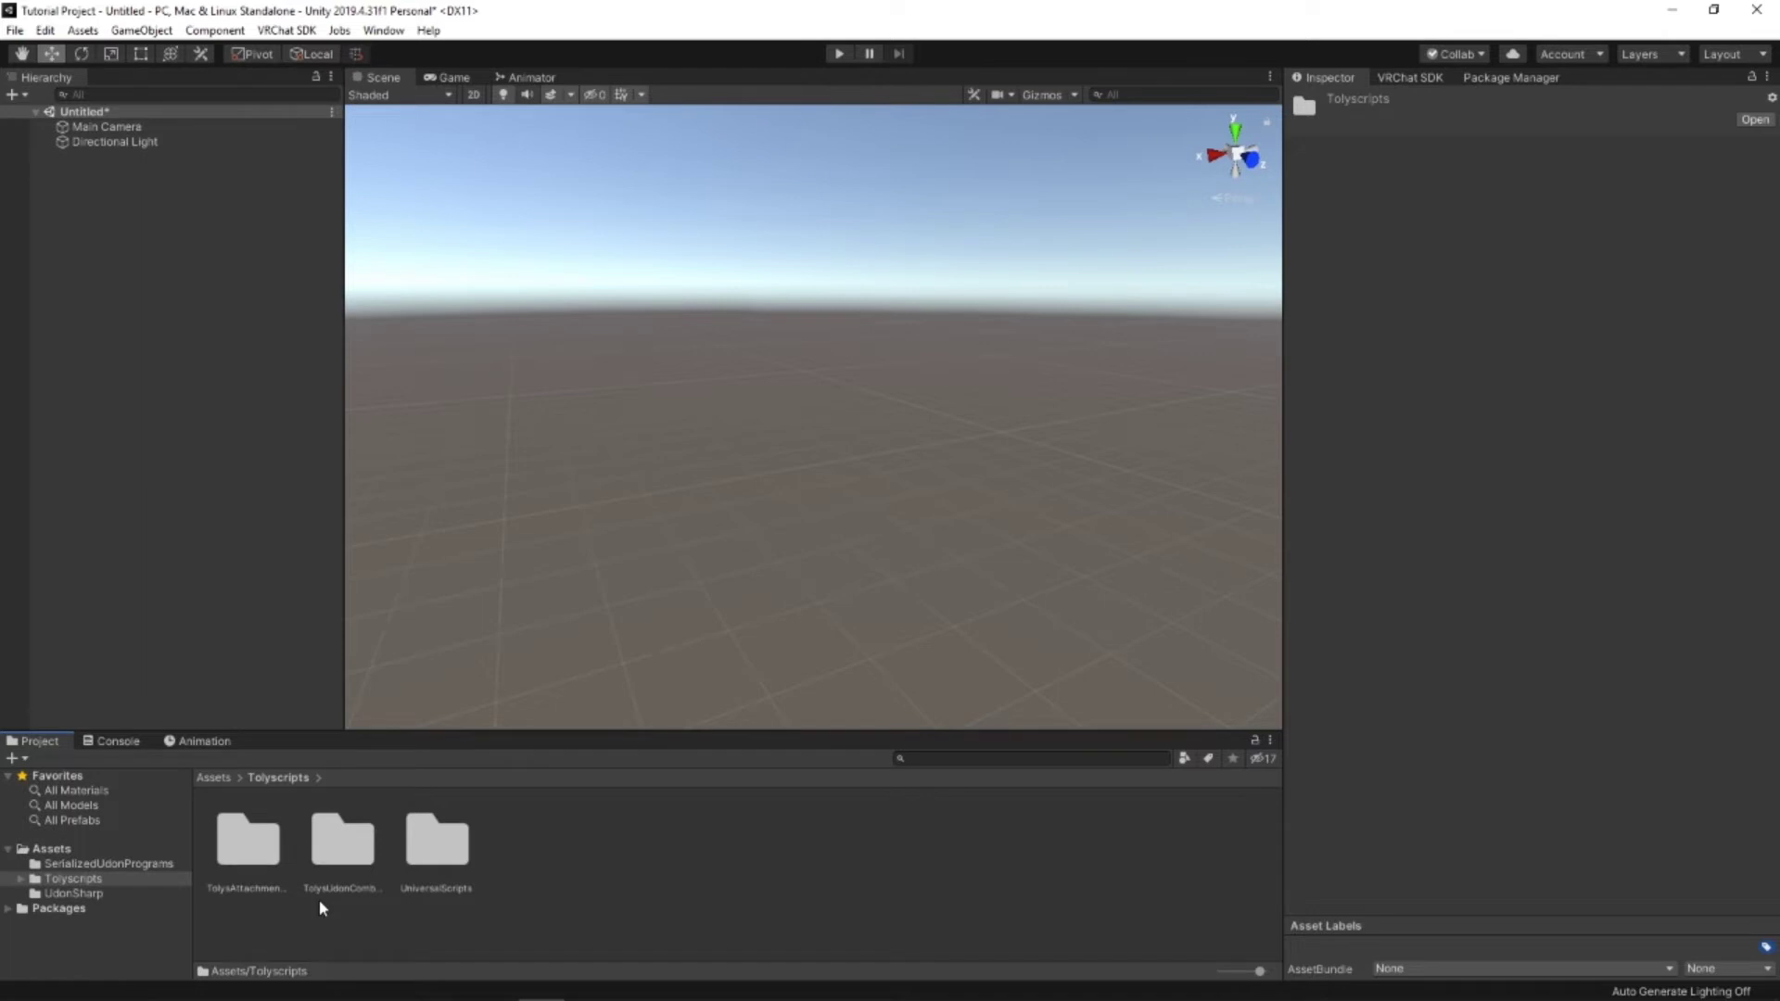
Step: Return to Assets and read the 'Examples and Samples Have Moved' note
left_click(213, 777)
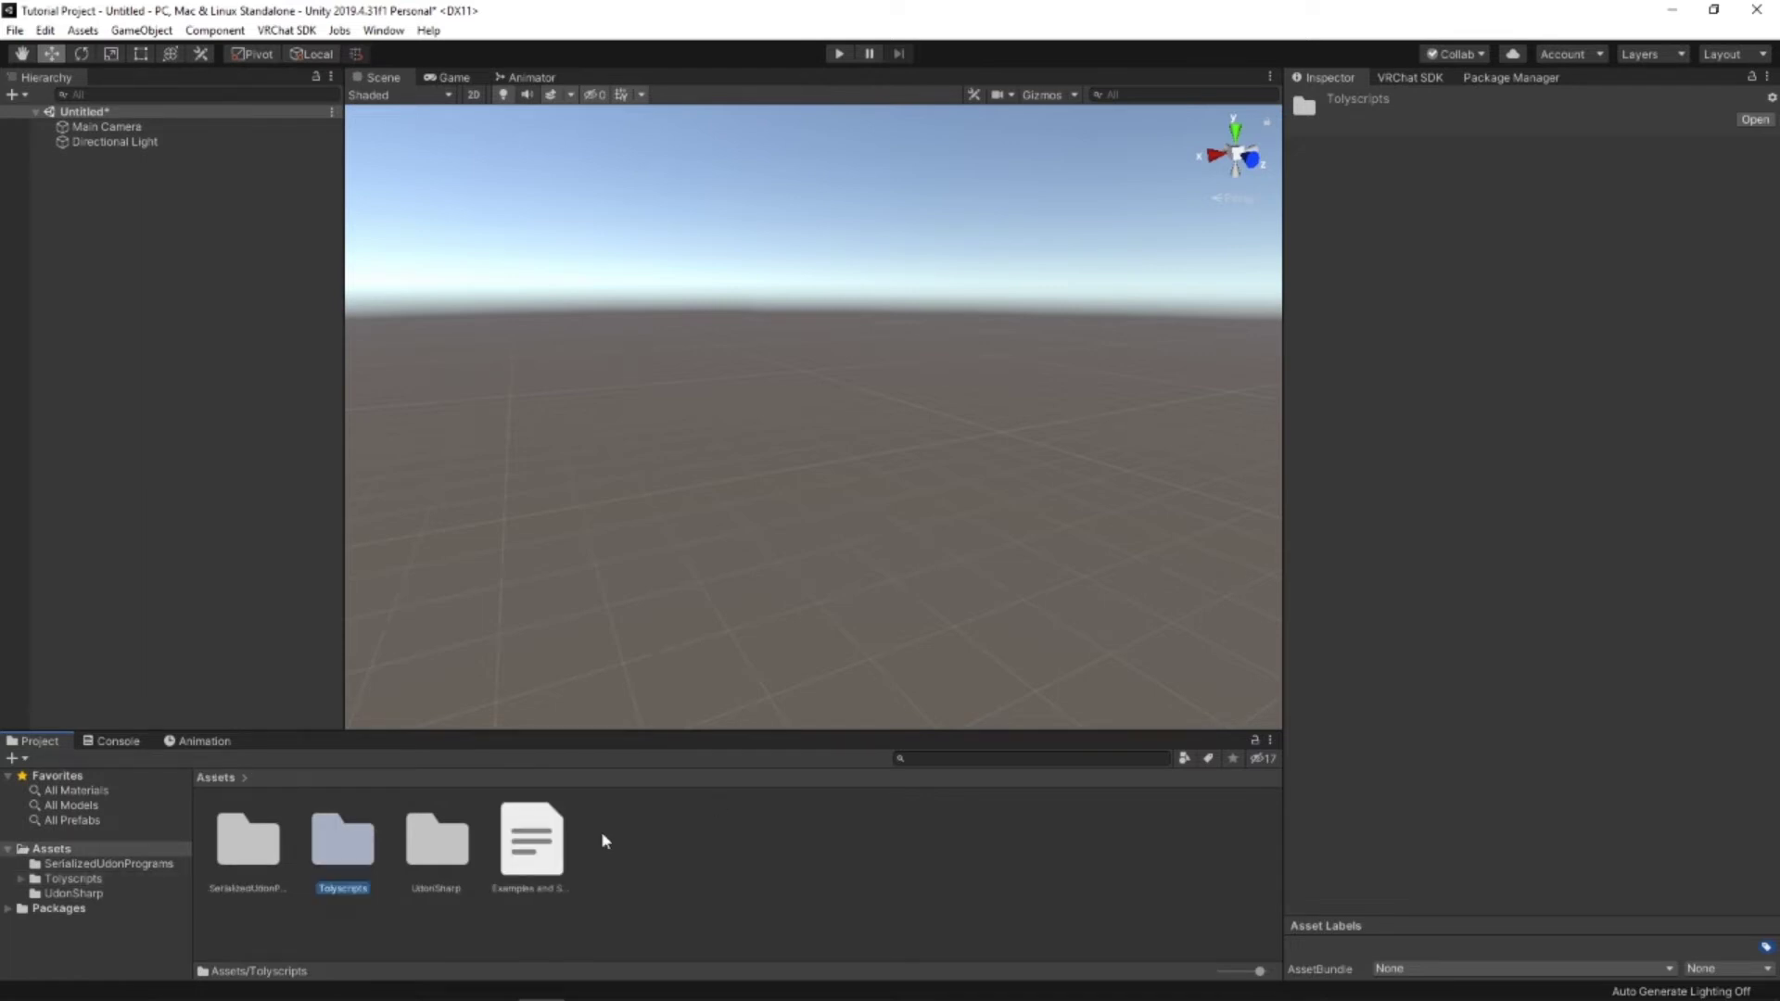
left_click(759, 876)
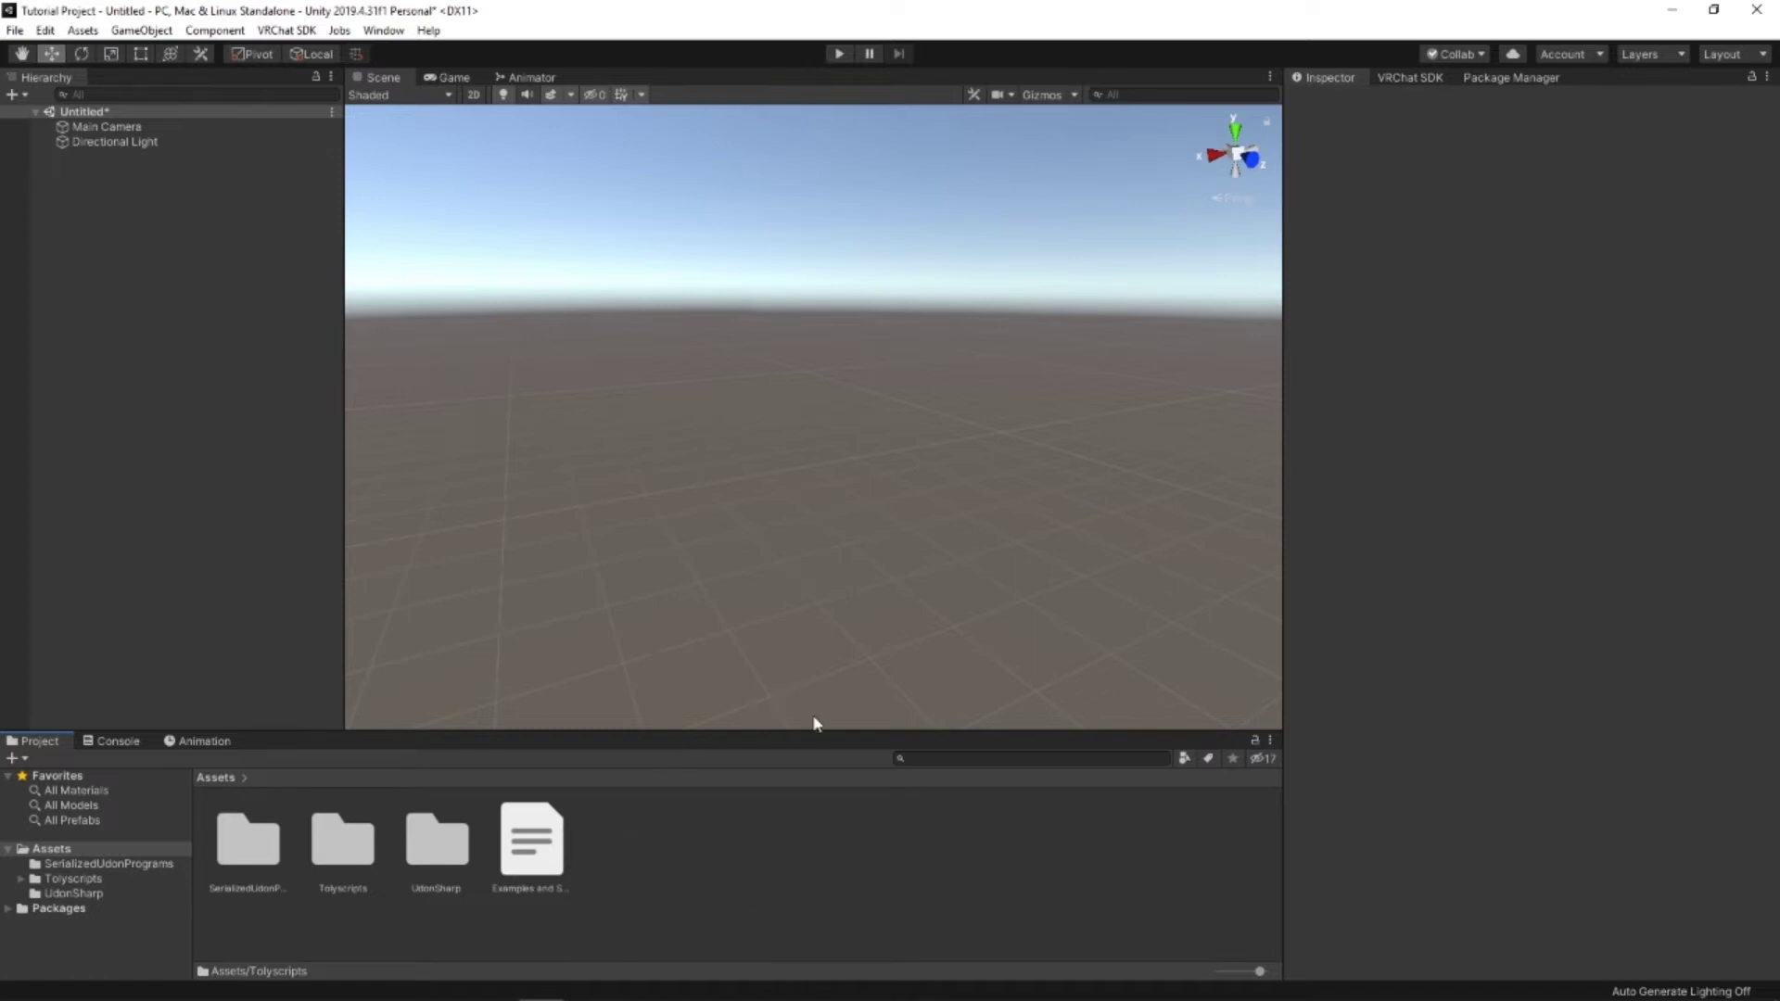
left_click(560, 861)
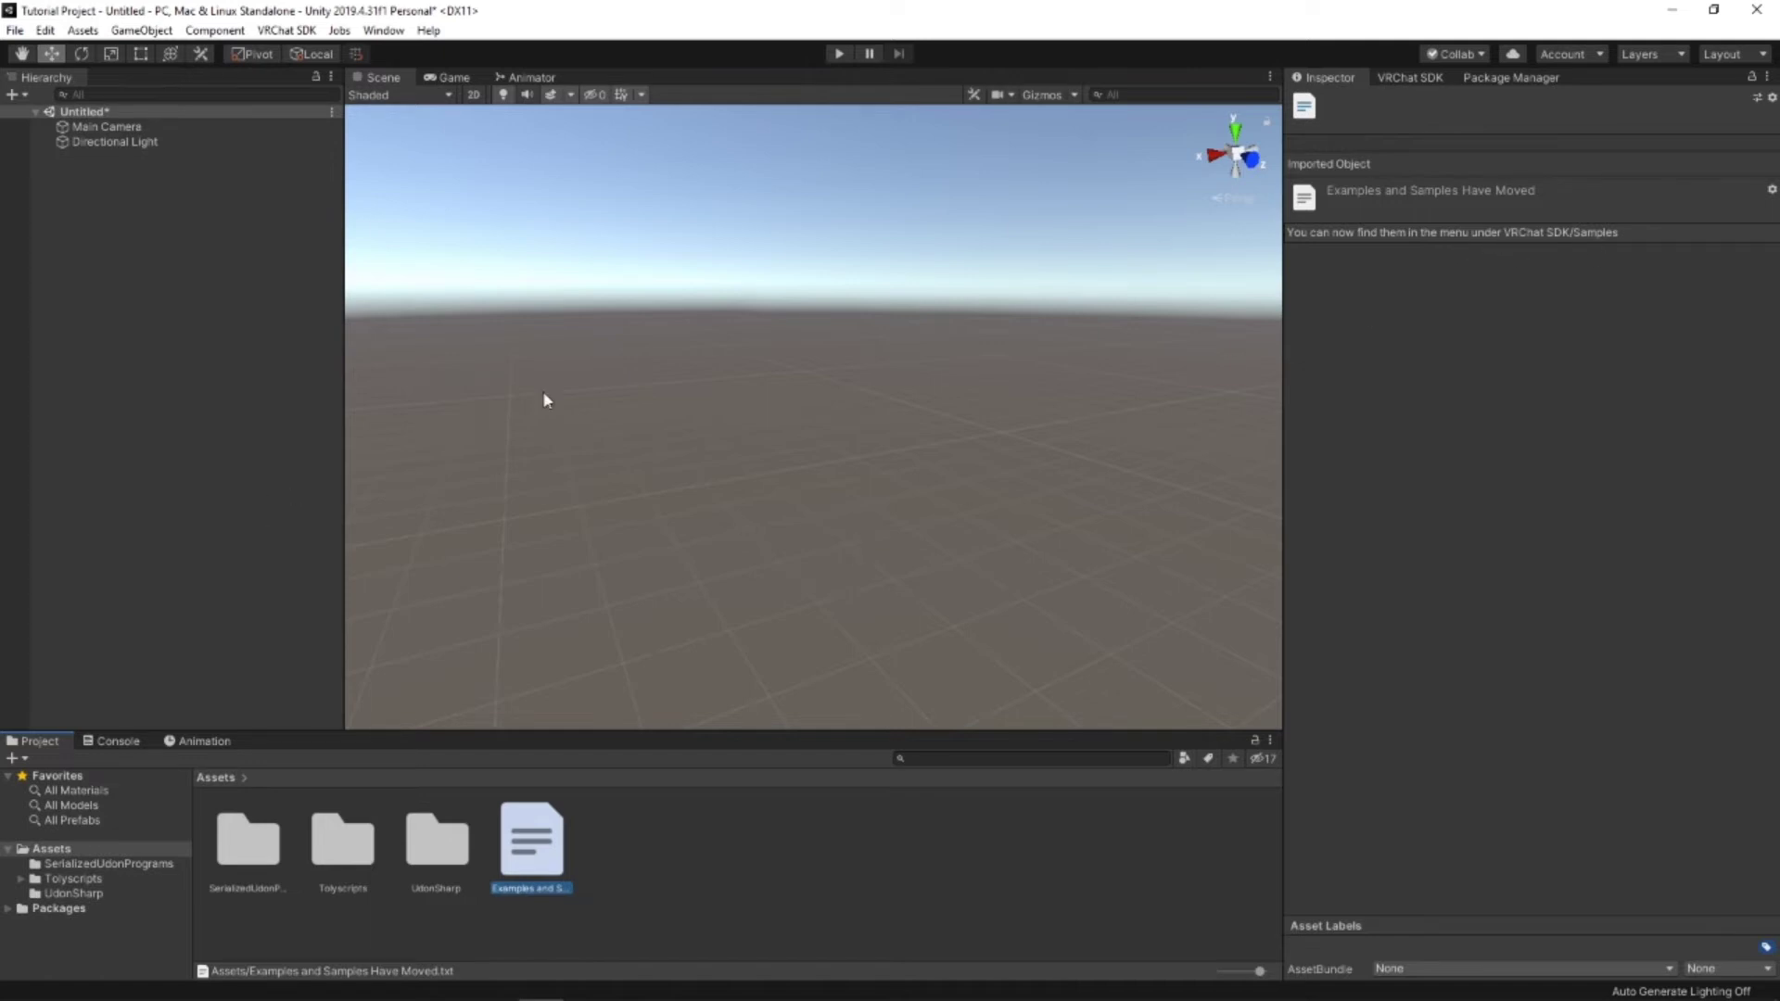
Step: Browse Packages > VRChat SDK - Worlds > Samples > UdonExampleScene > Prefabs and inspect VRCWorld
left_click(8, 909)
scroll(11, 917, "down", 4)
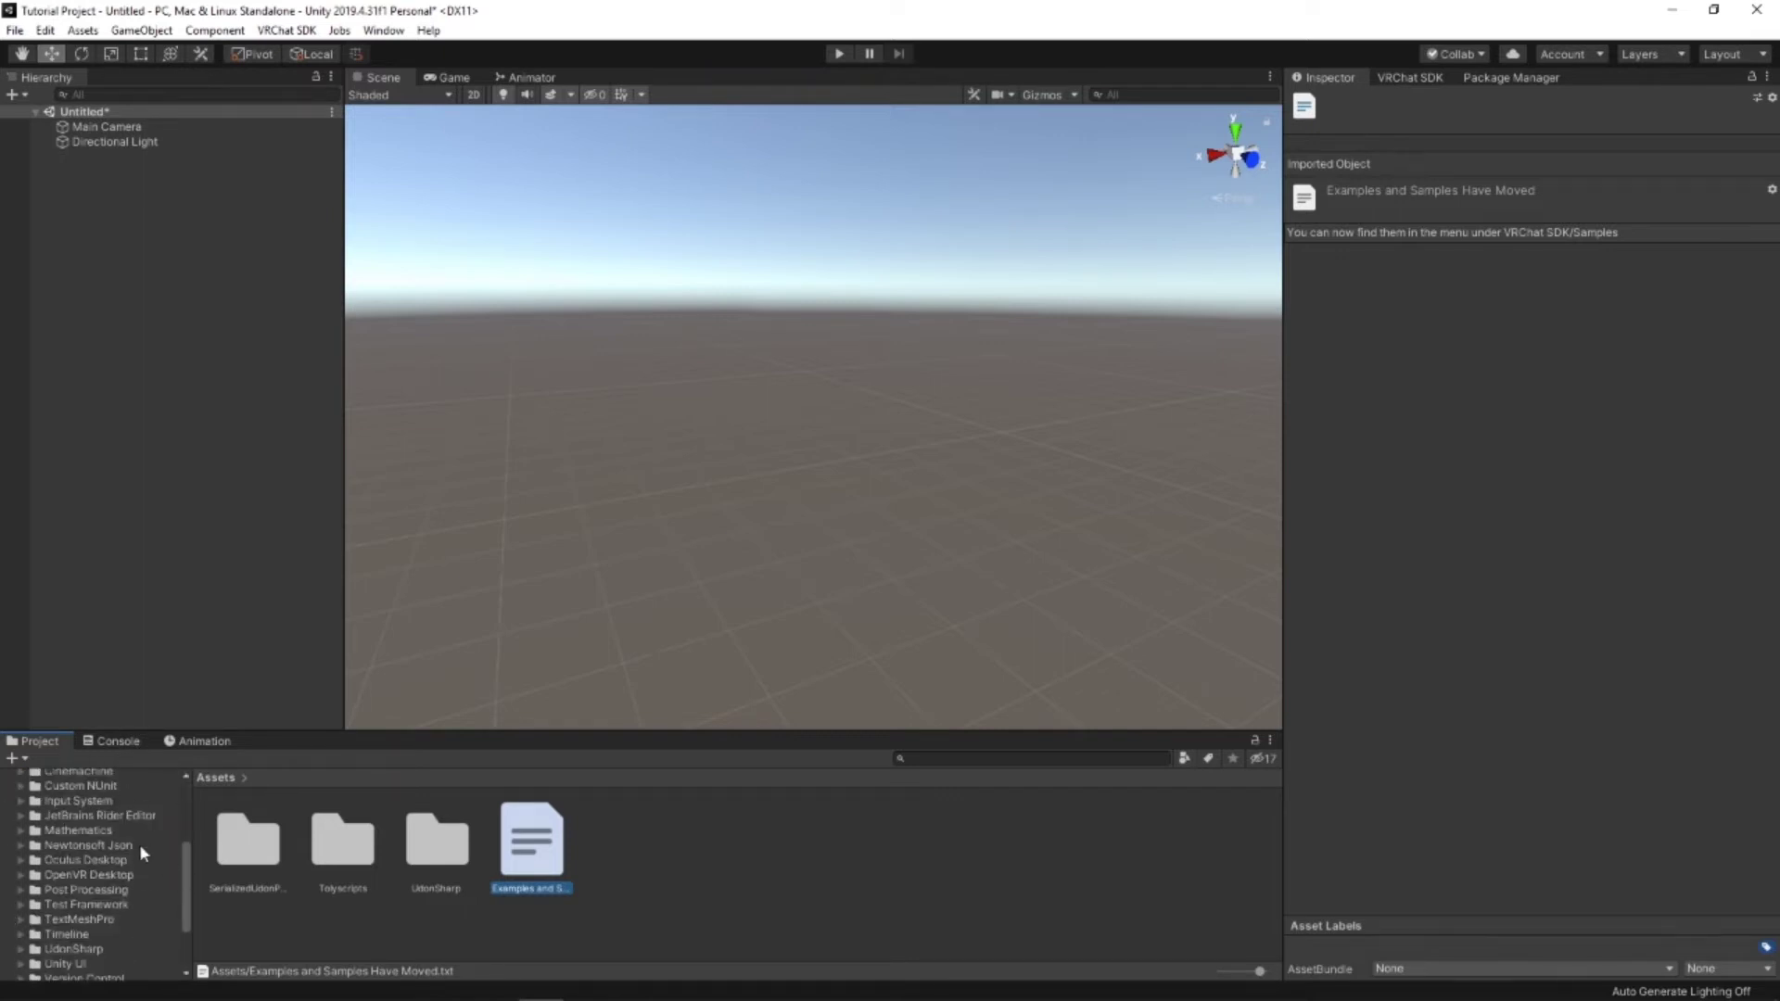
scroll(80, 795, "down", 3)
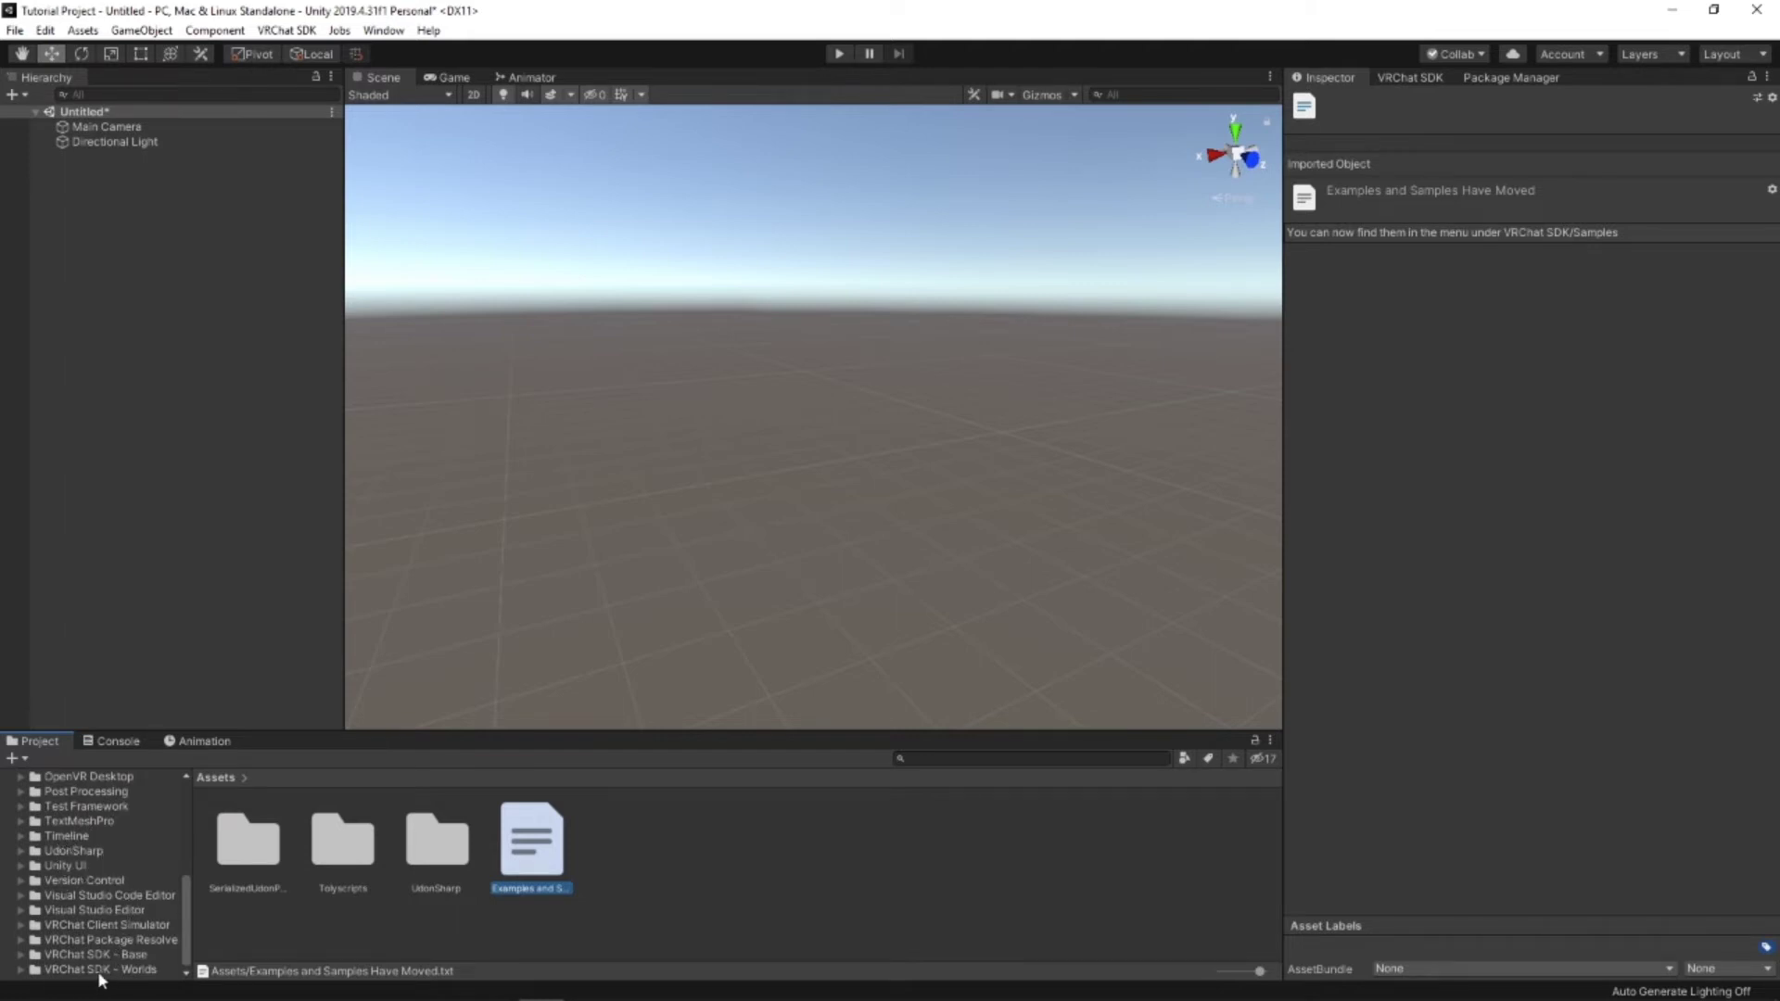
left_click(48, 970)
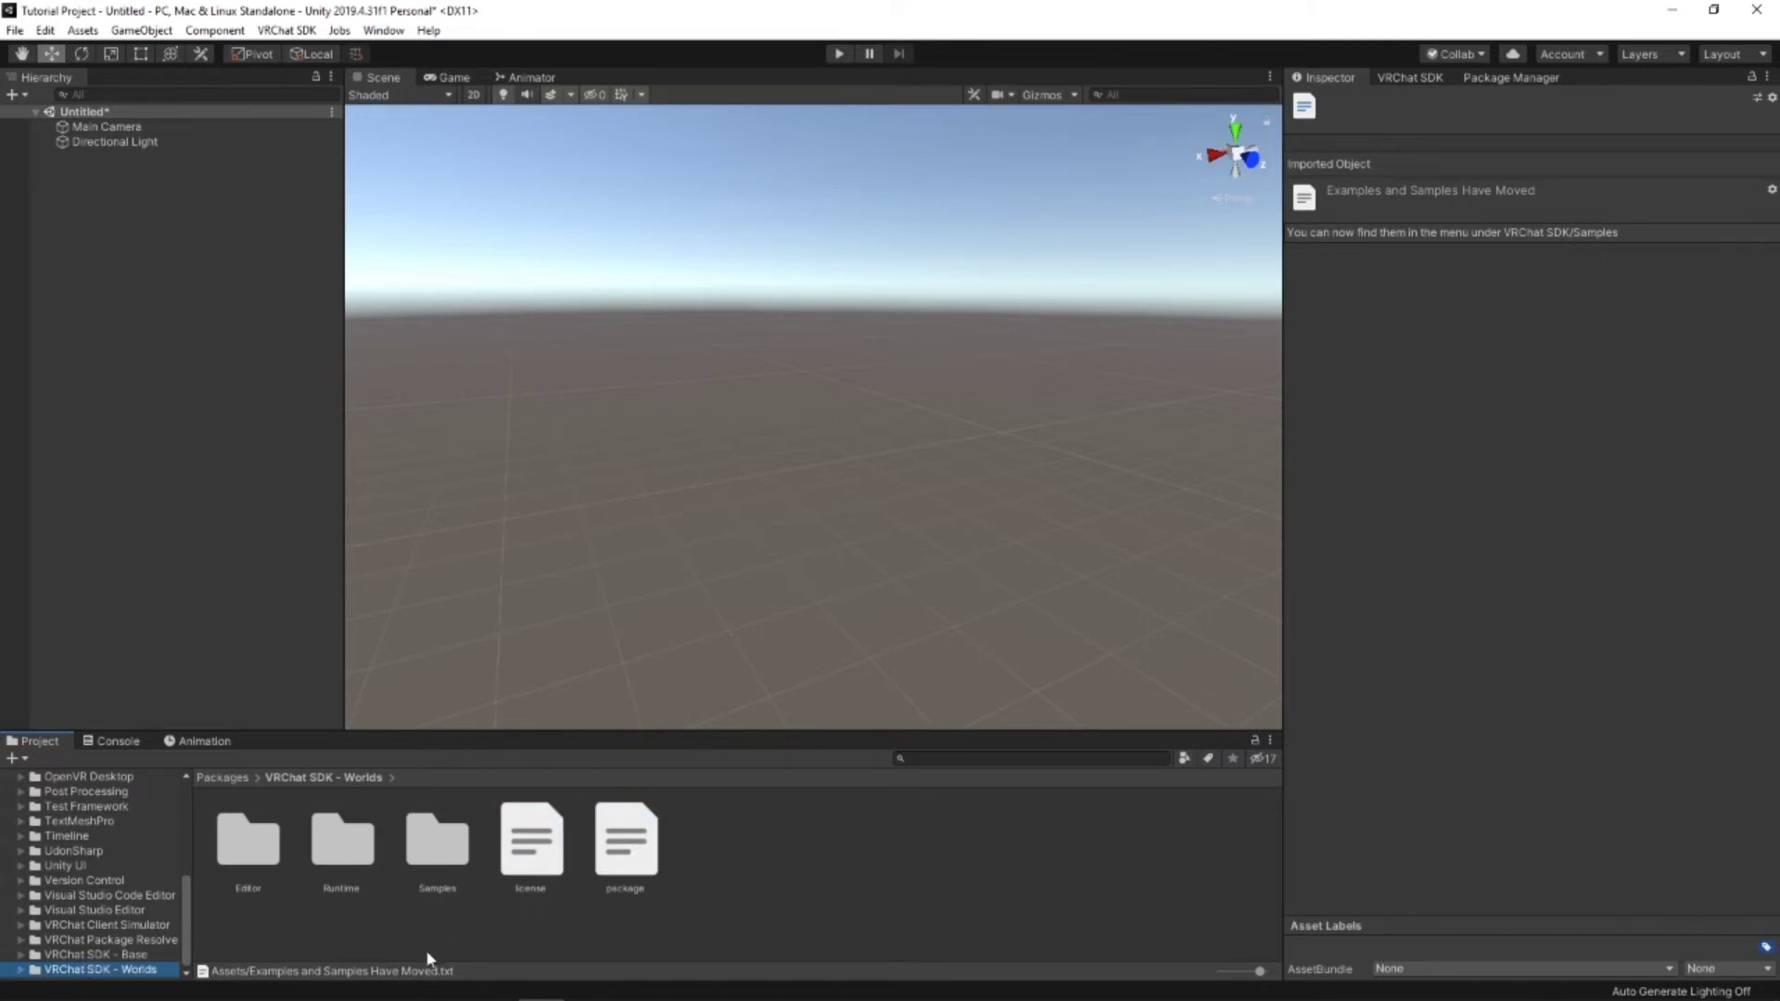
double_click(438, 842)
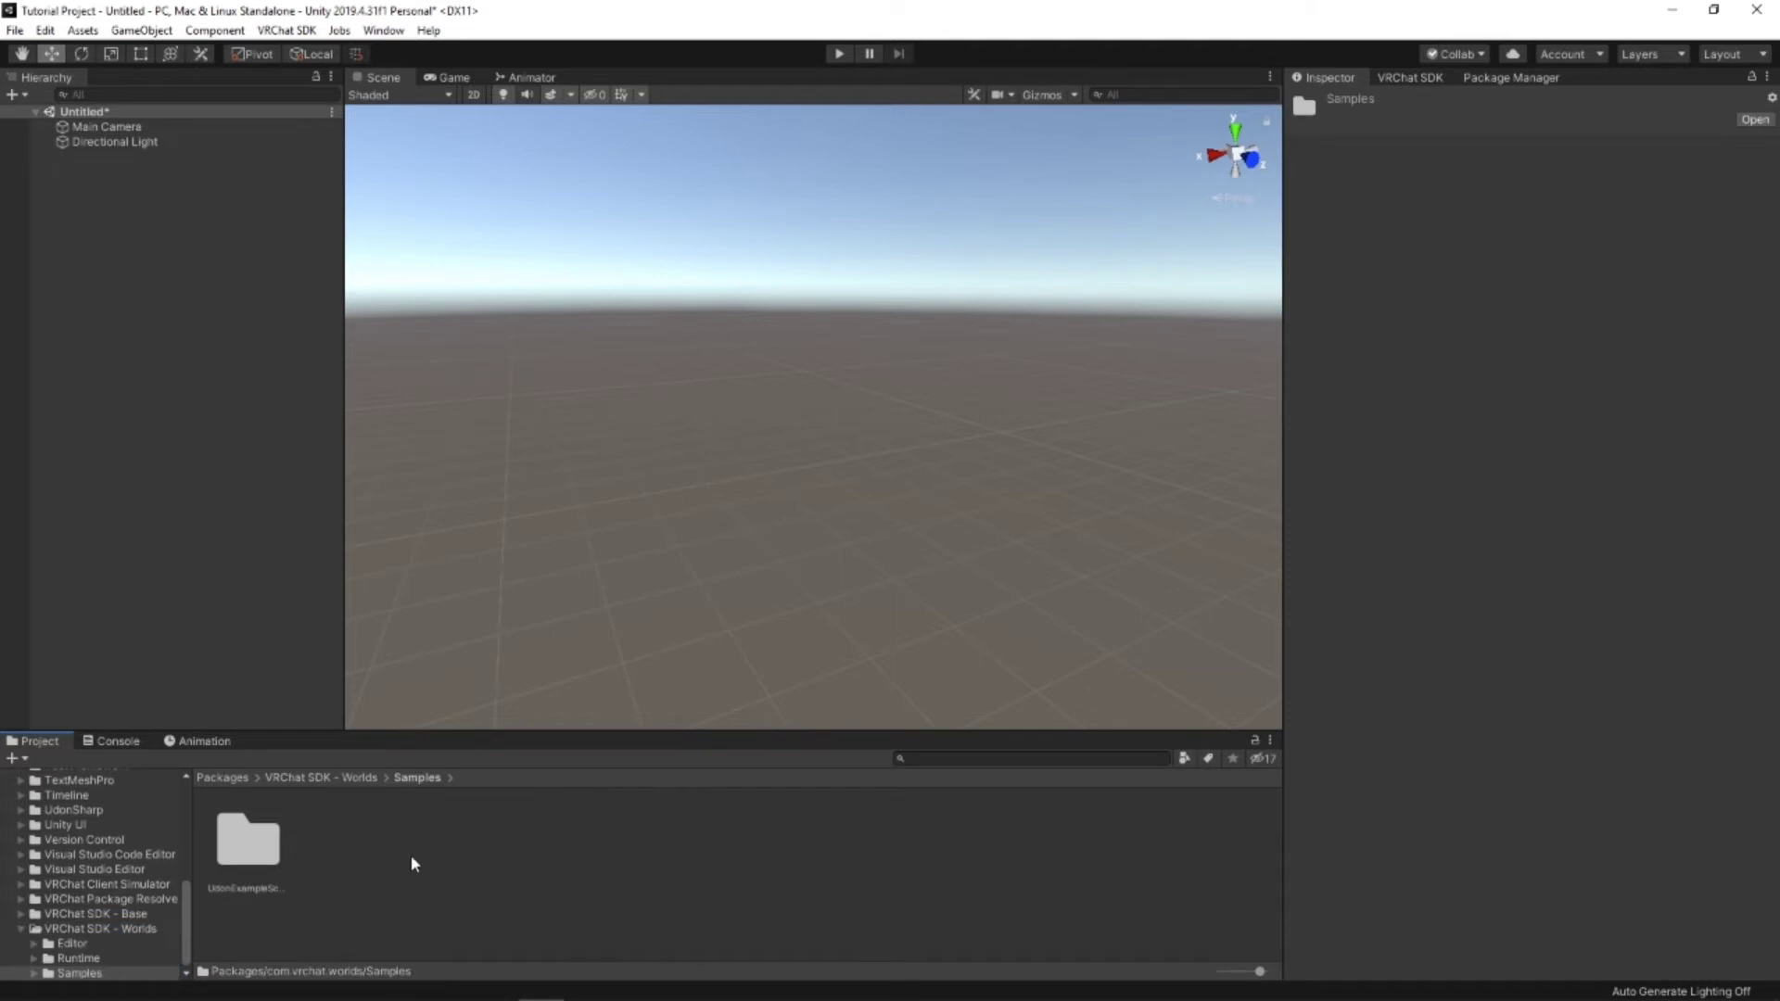
double_click(260, 850)
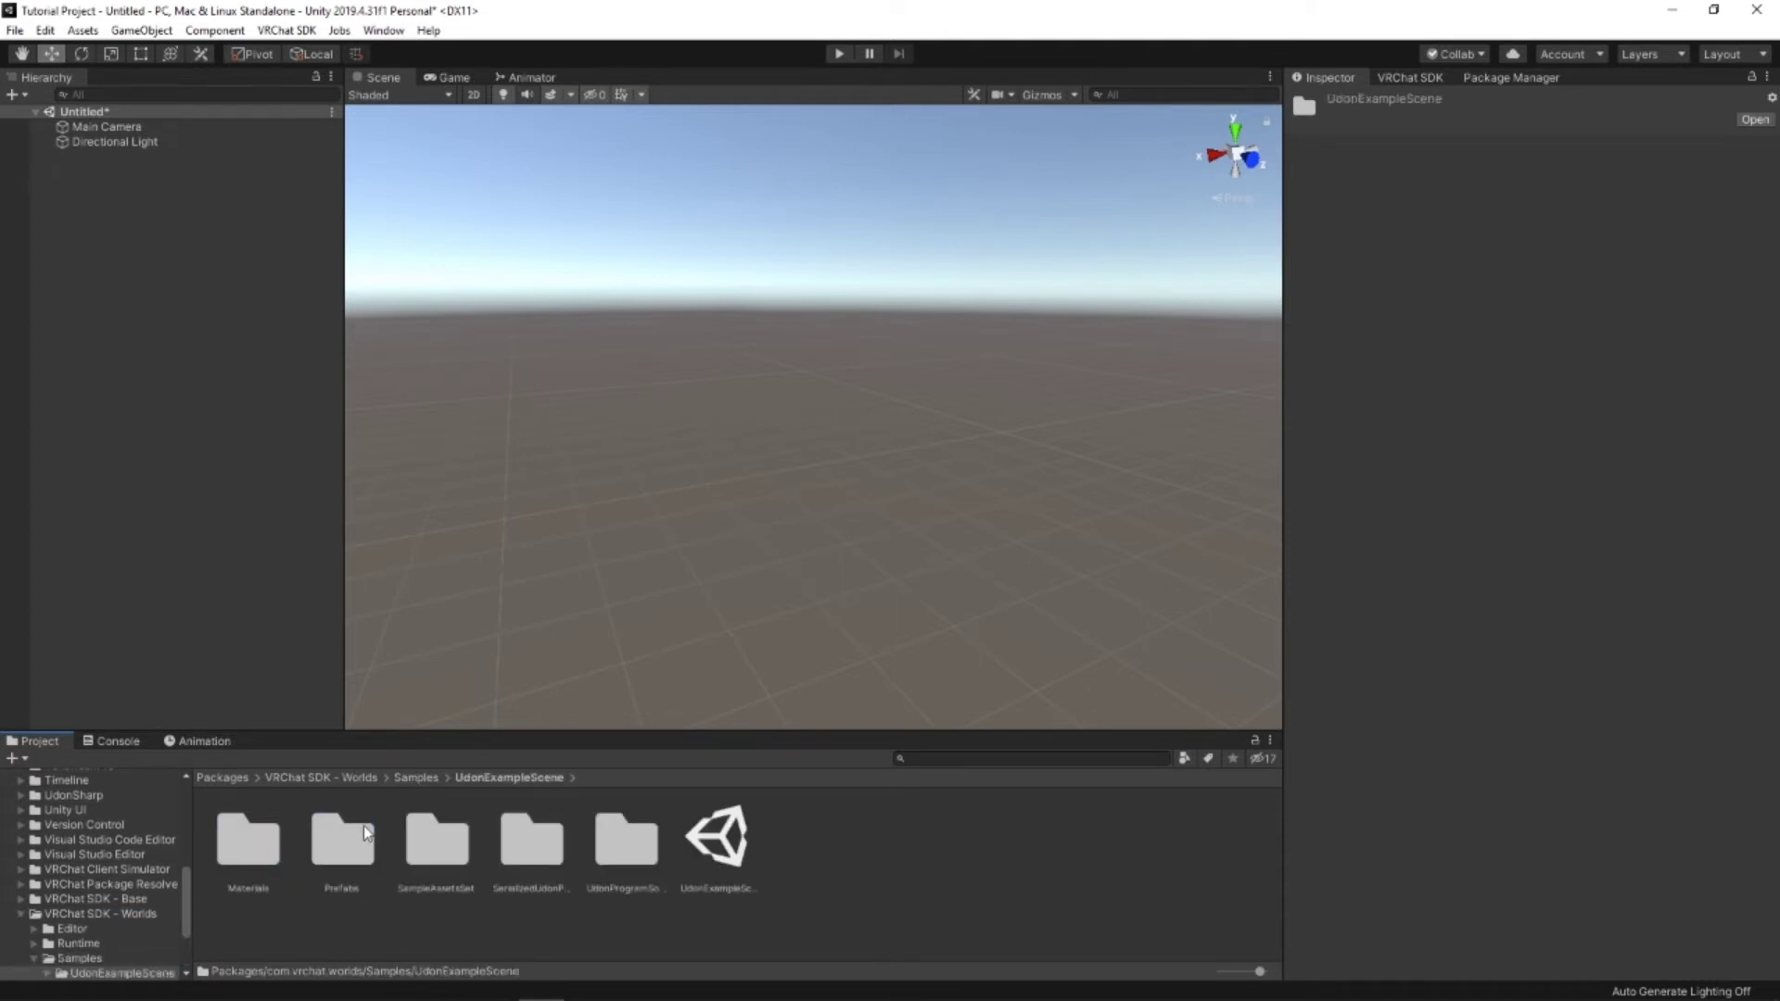
double_click(369, 858)
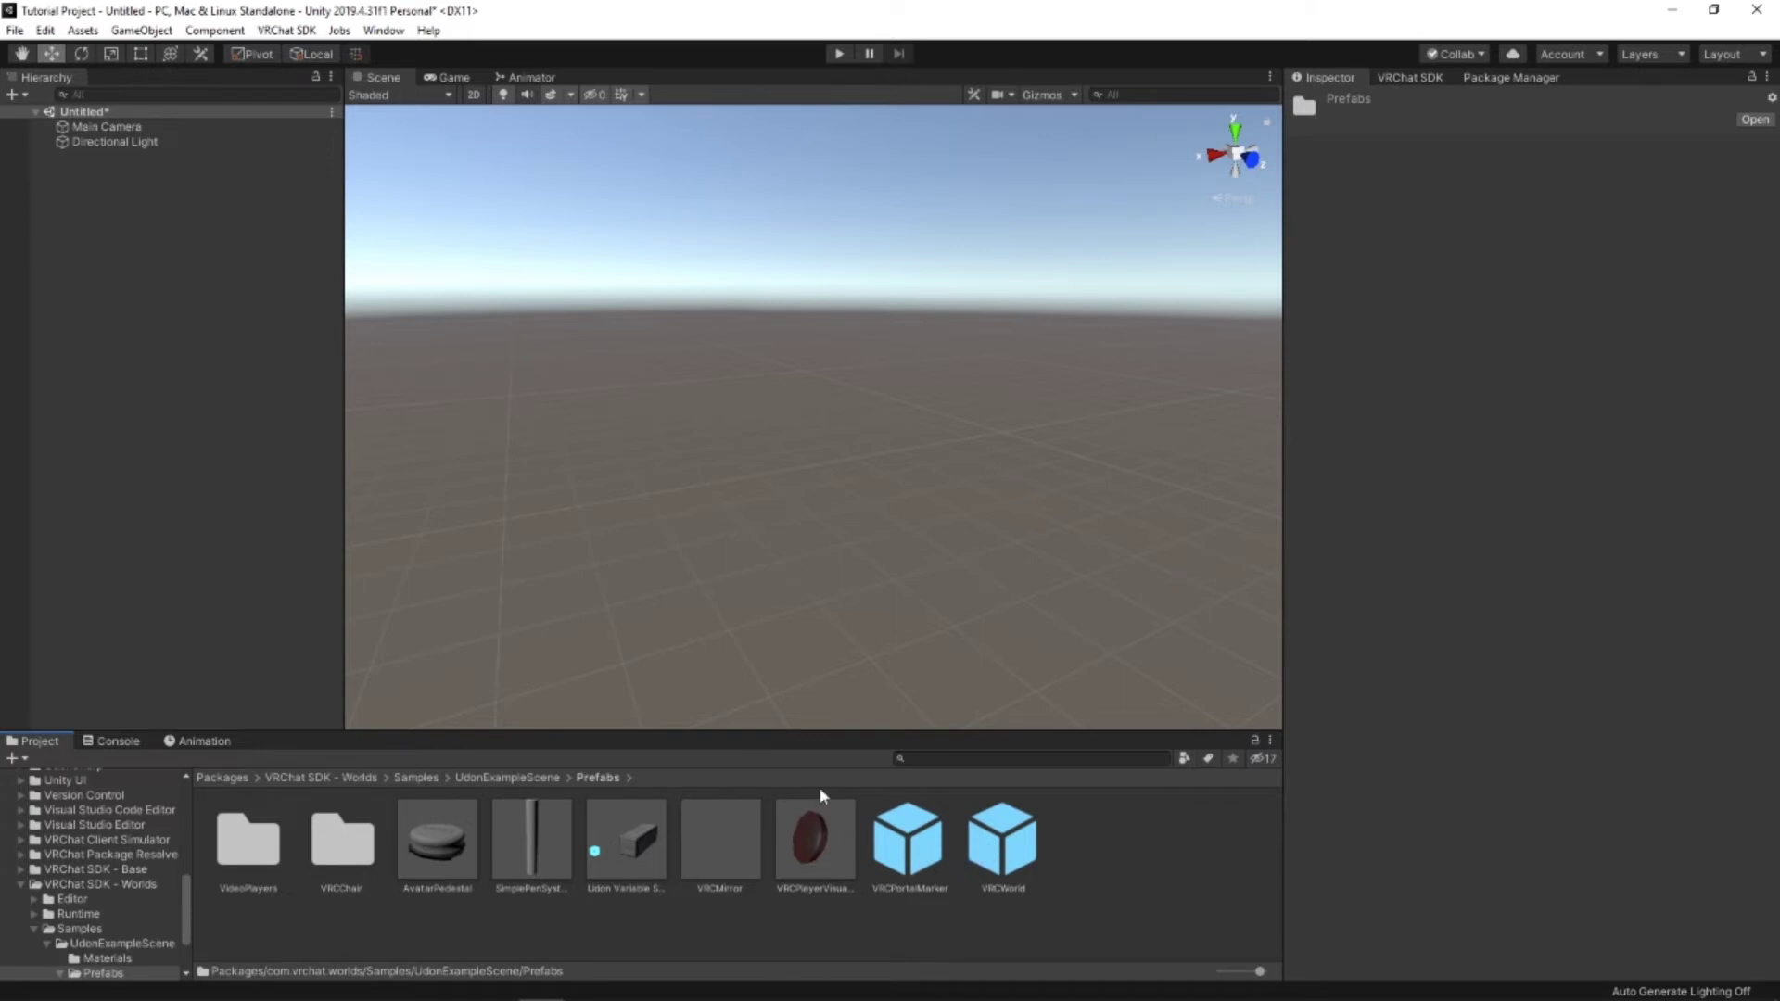
left_click(1004, 844)
left_click(737, 922)
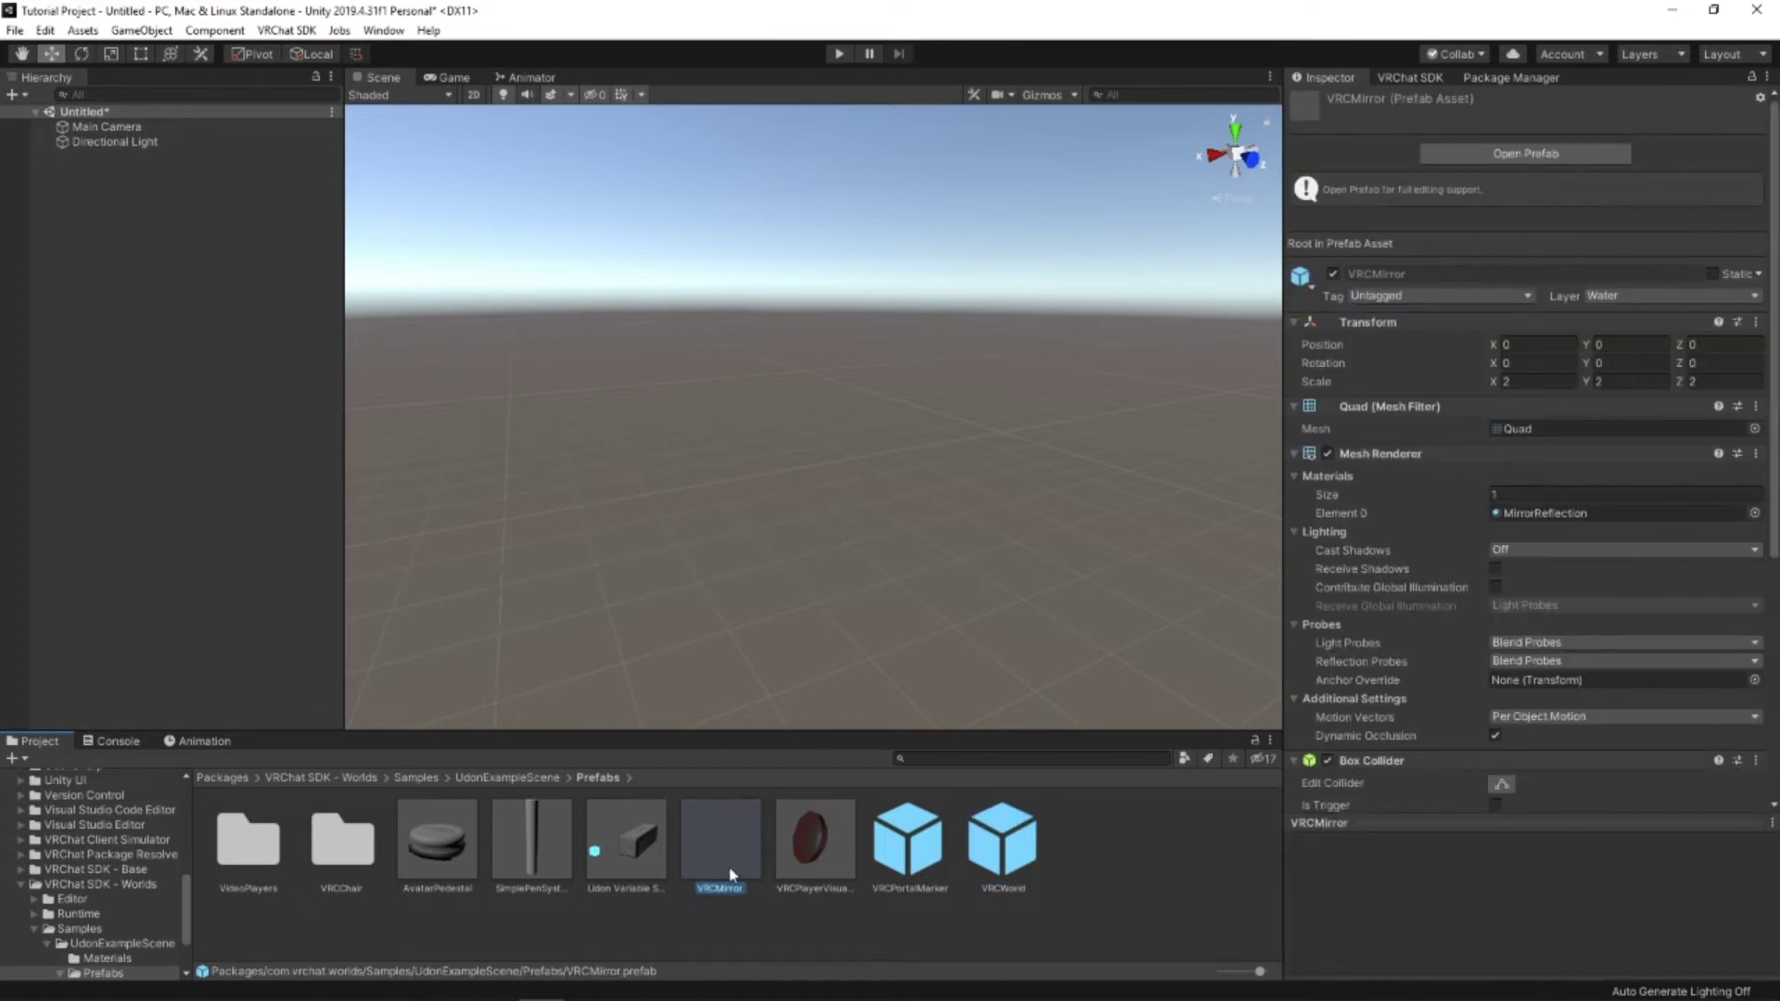
left_click(710, 899)
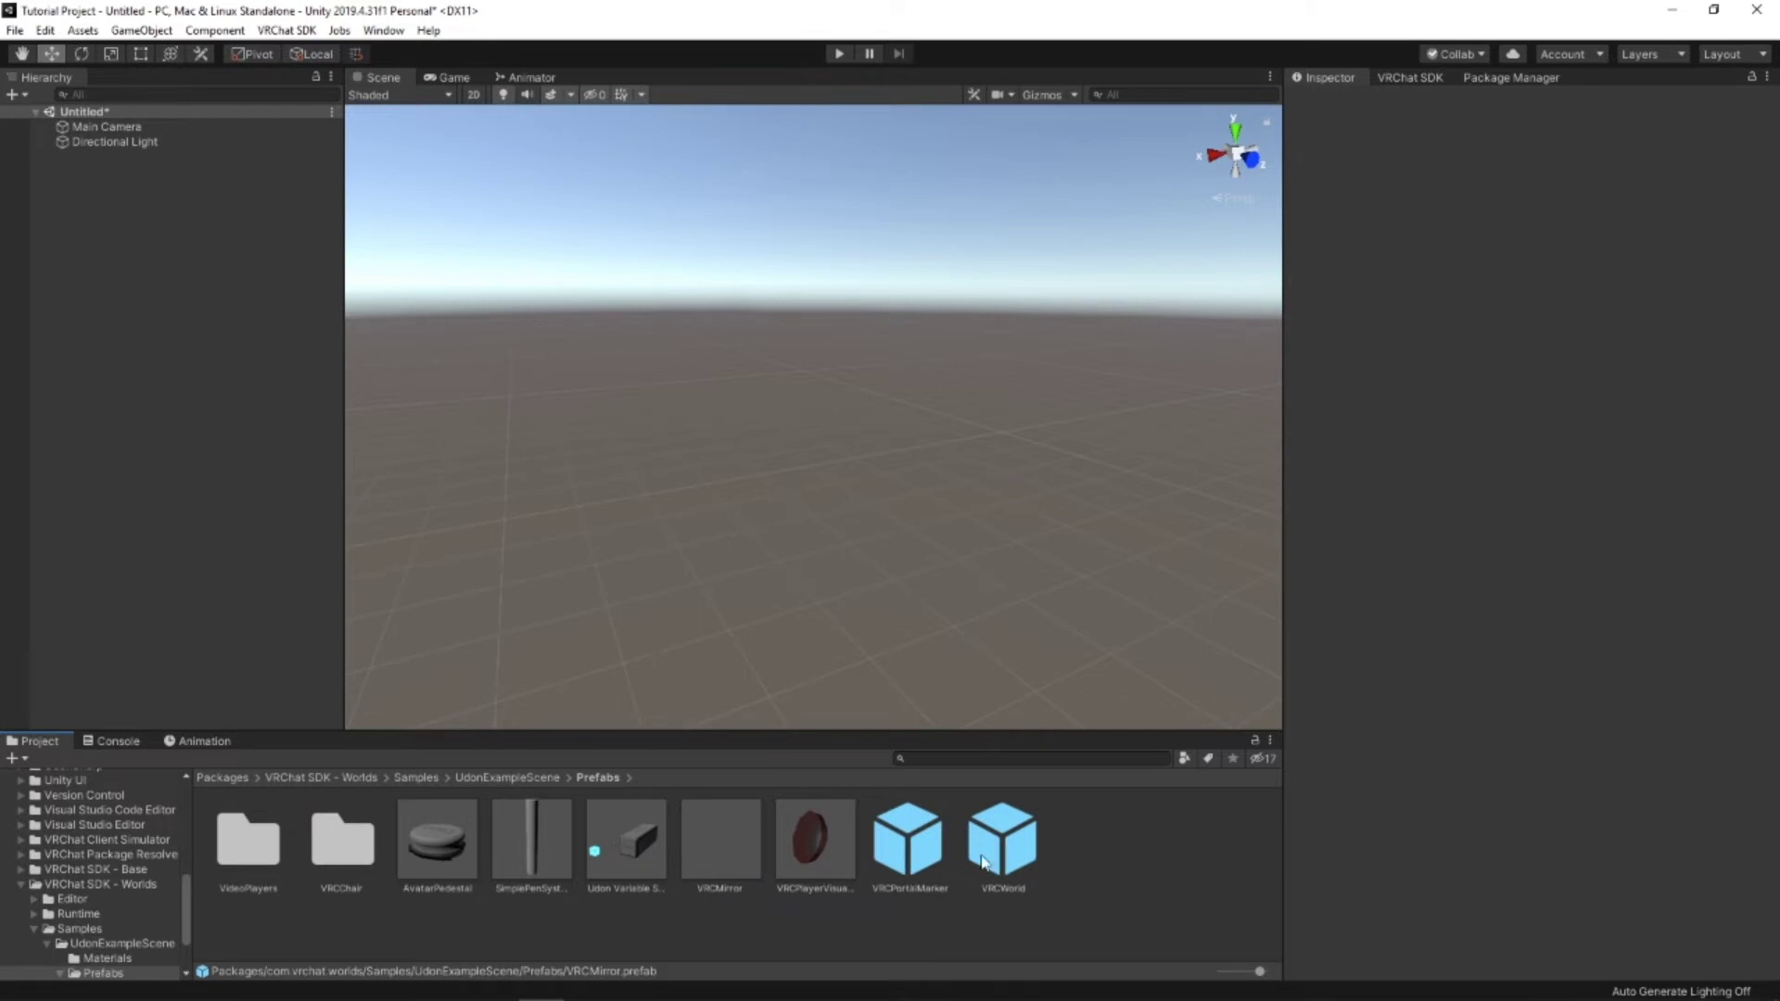
Step: Drag the VRCWorld prefab onto the Assets folder and confirm it is listed there
scroll(128, 911, "up", 10)
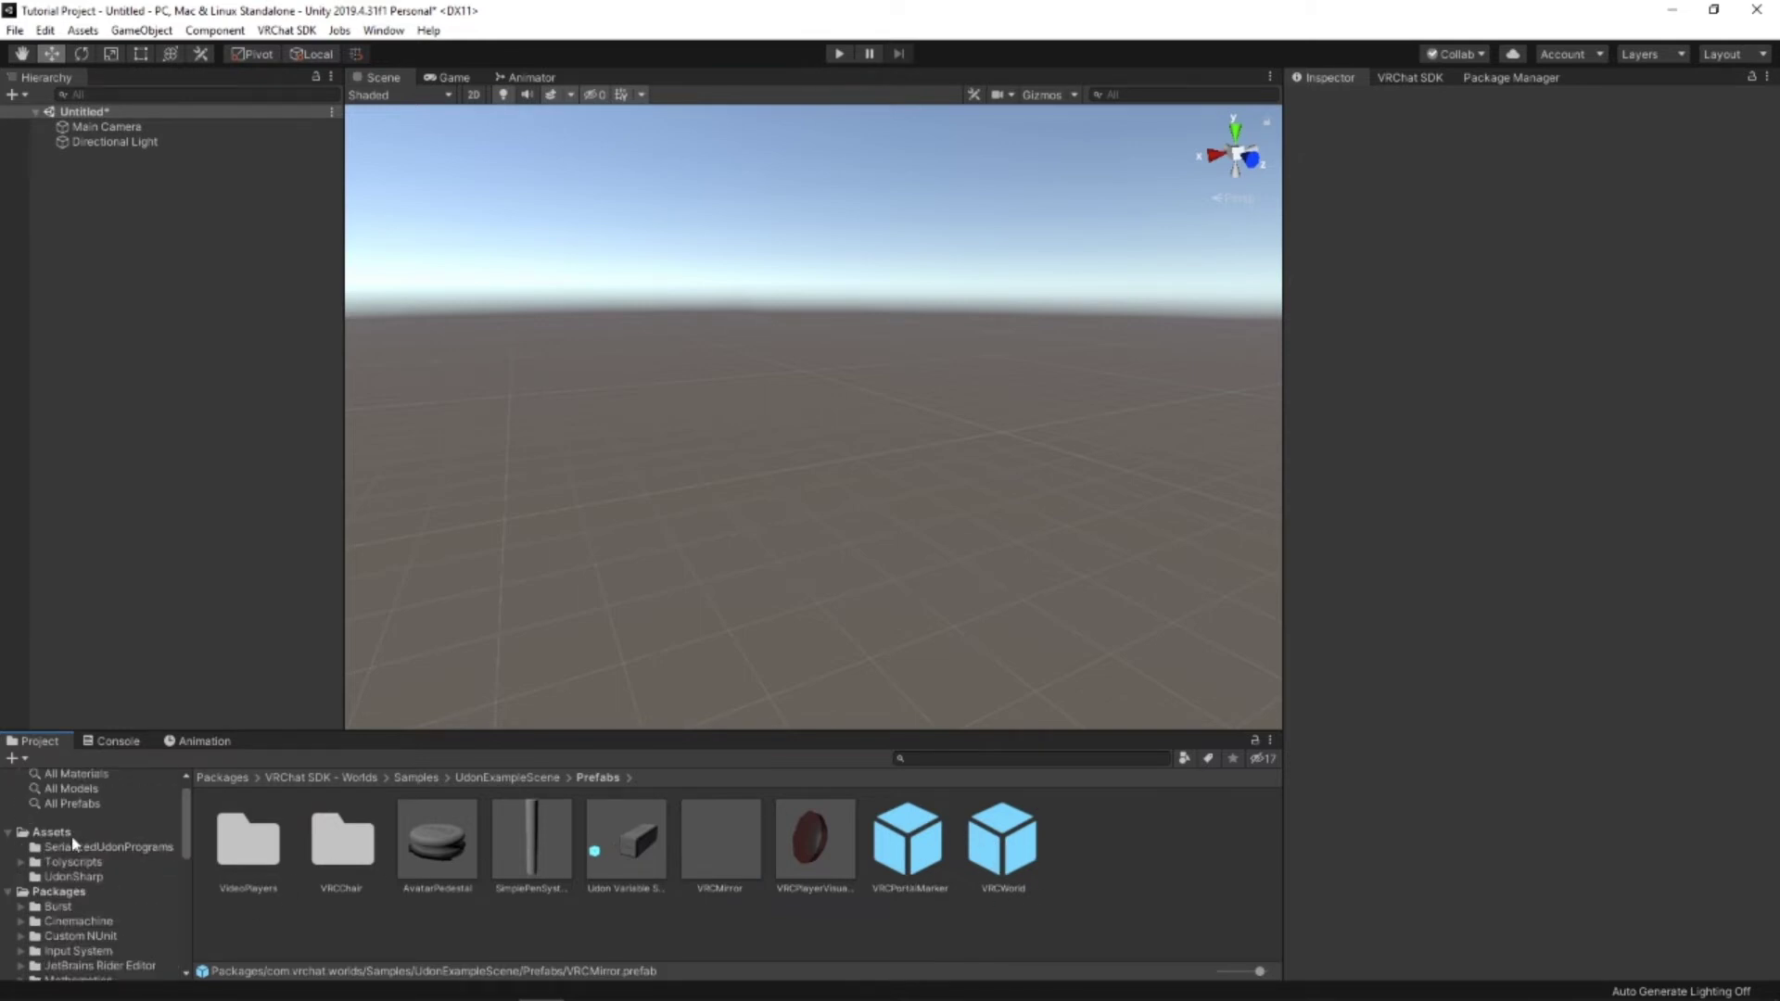
left_click_drag(996, 839, 53, 837)
scroll(78, 842, "up", 10)
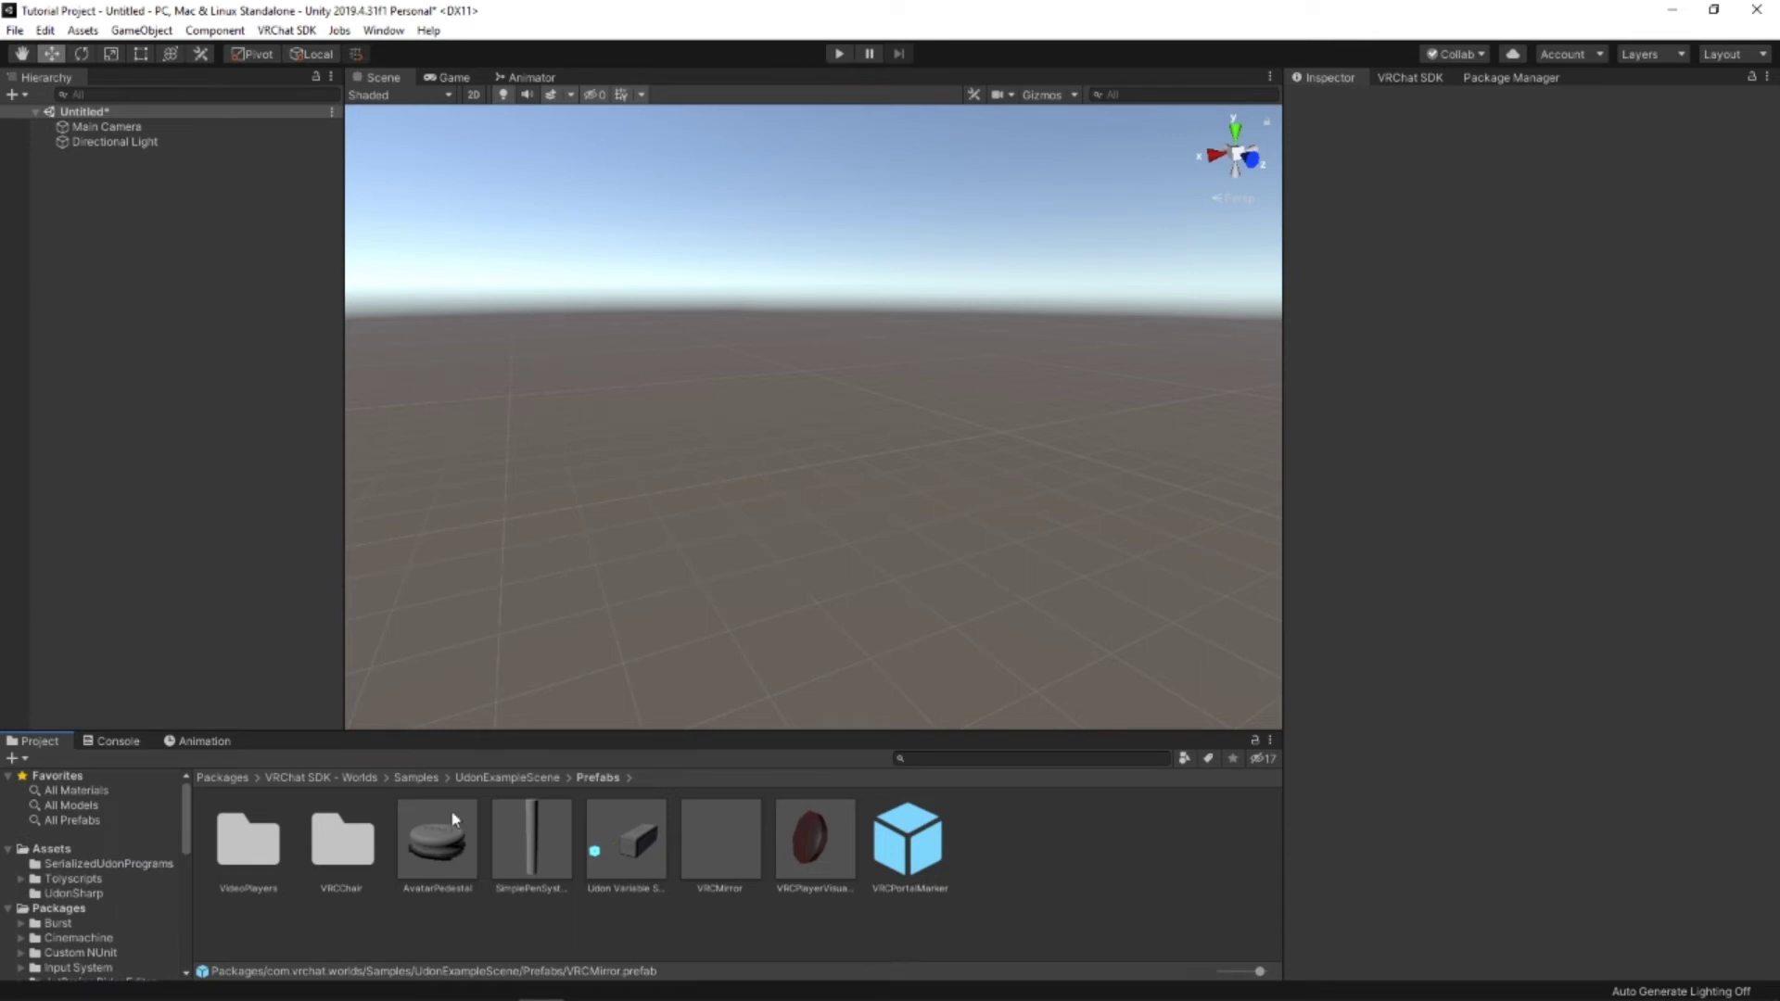
scroll(133, 857, "down", 10)
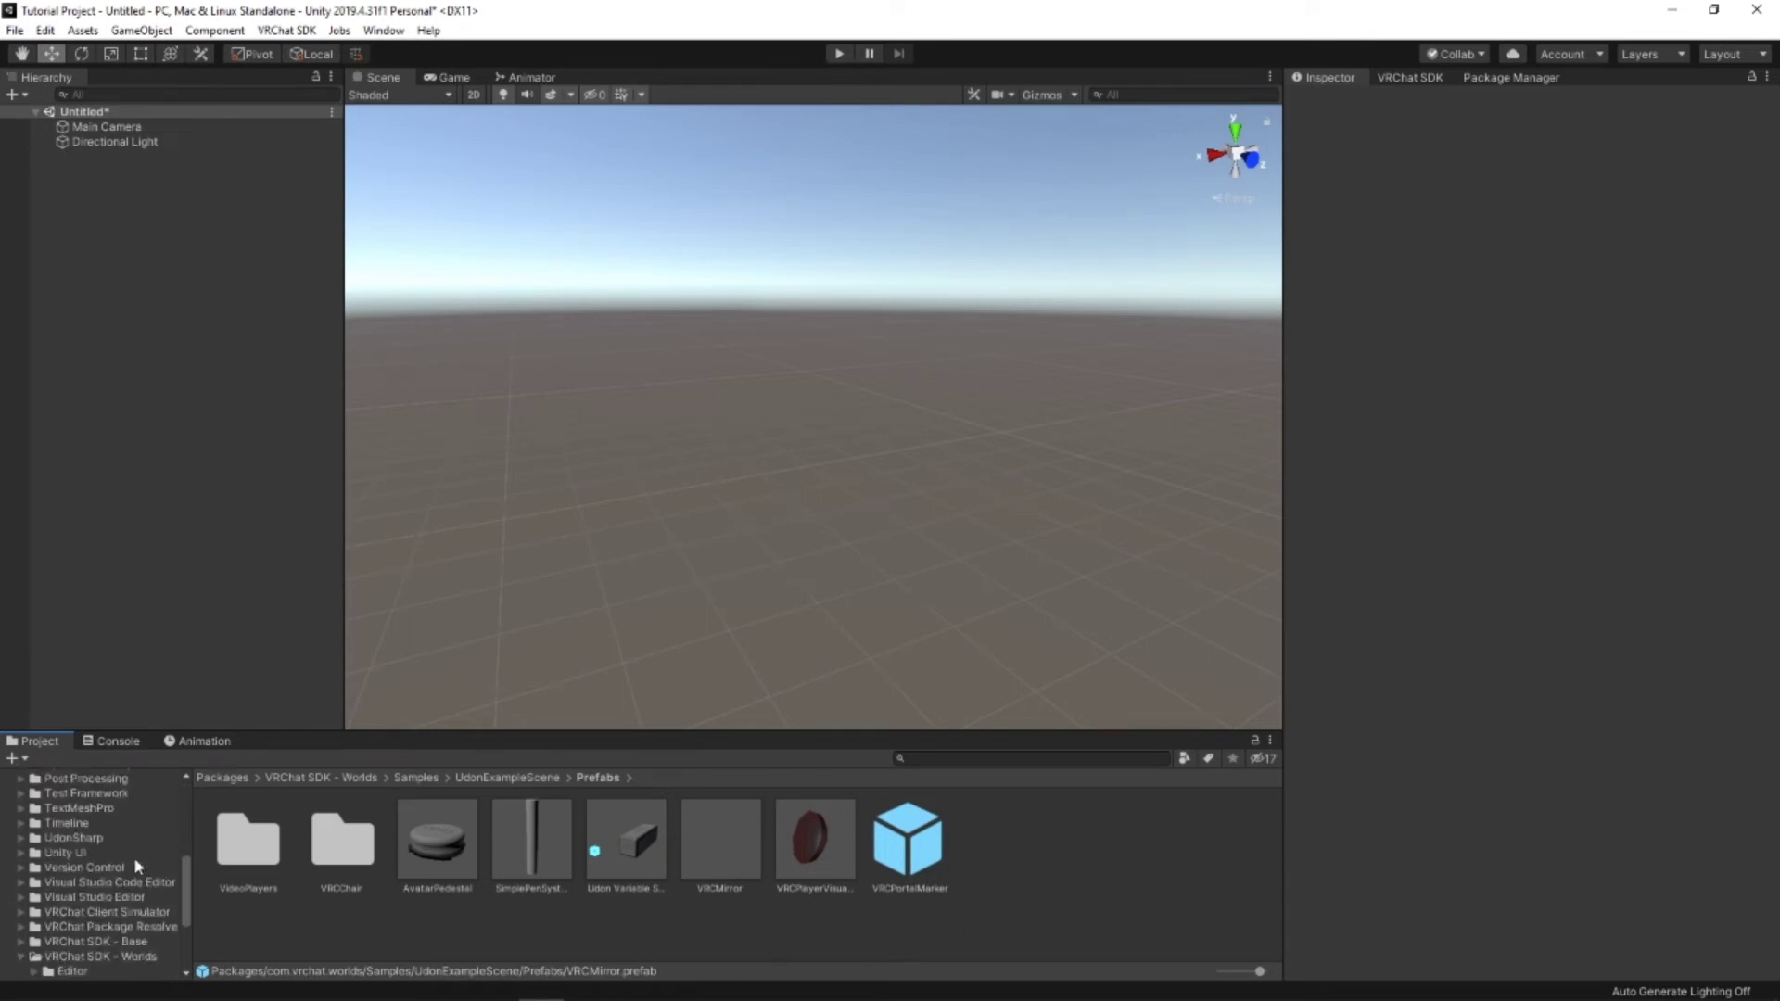
scroll(88, 890, "up", 10)
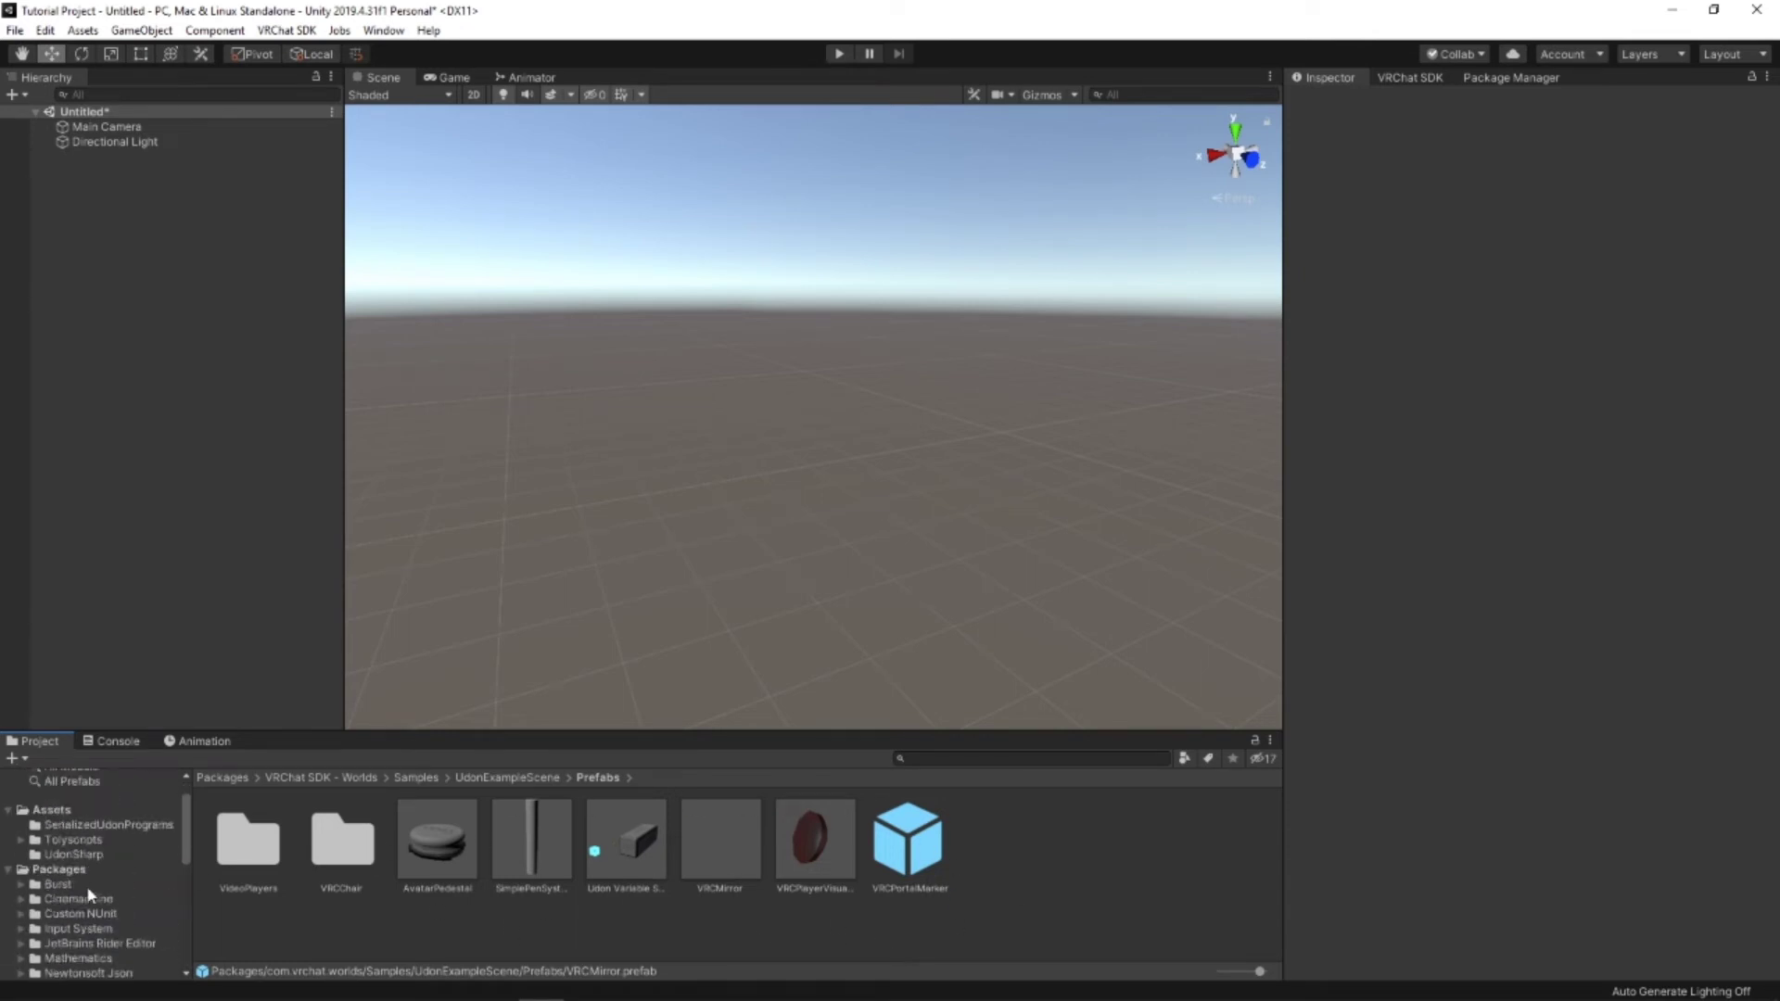
left_click(65, 849)
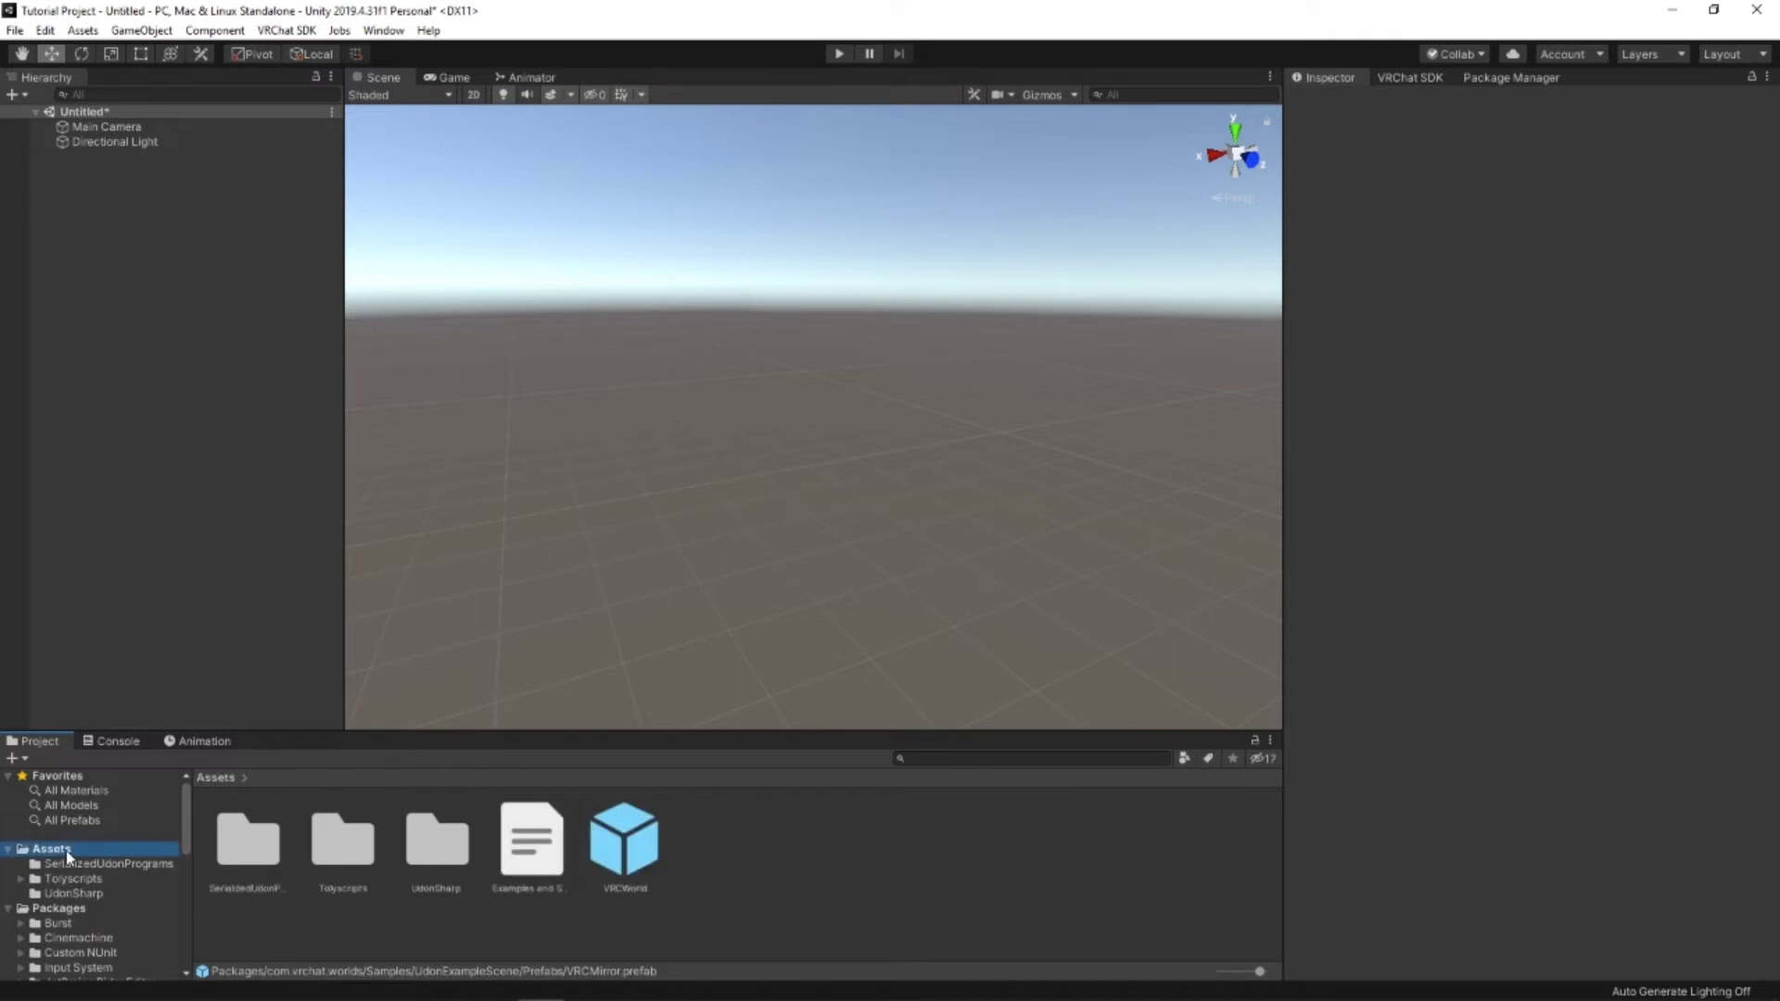
left_click(728, 892)
Step: Create a new scene asset in Assets named 'Tutorial world'
right_click(754, 870)
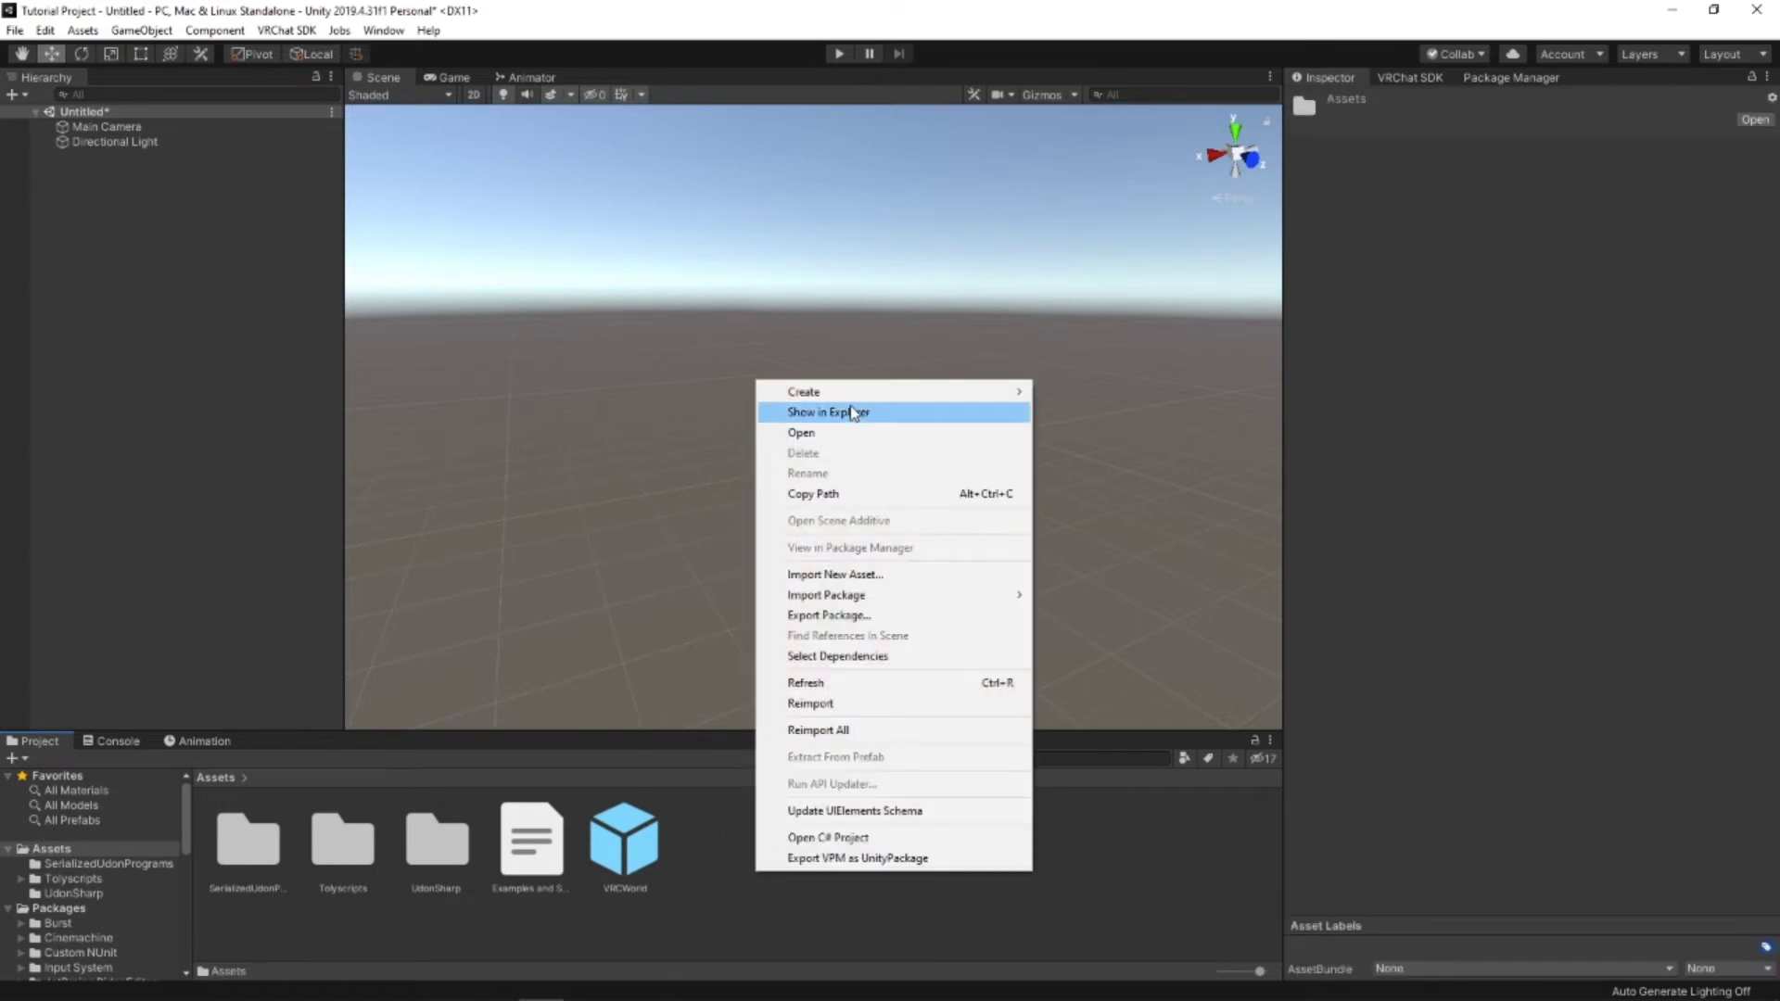
left_click(649, 851)
right_click(758, 853)
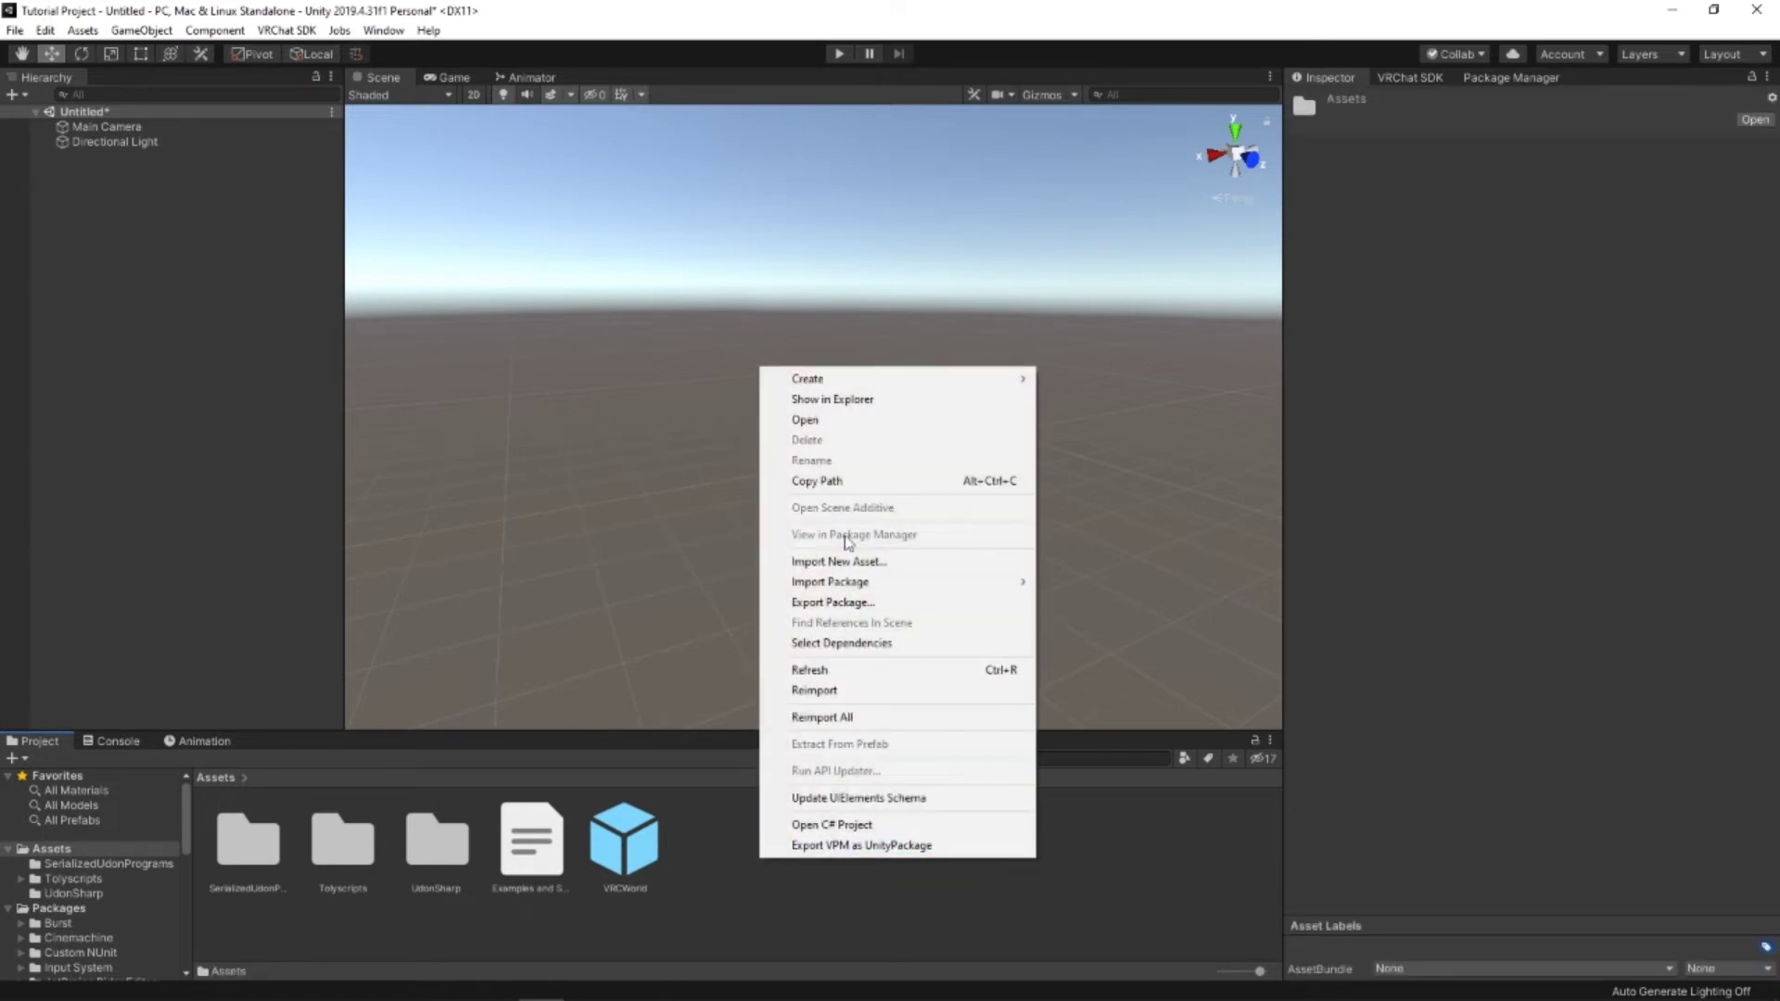
mouse_move(837, 383)
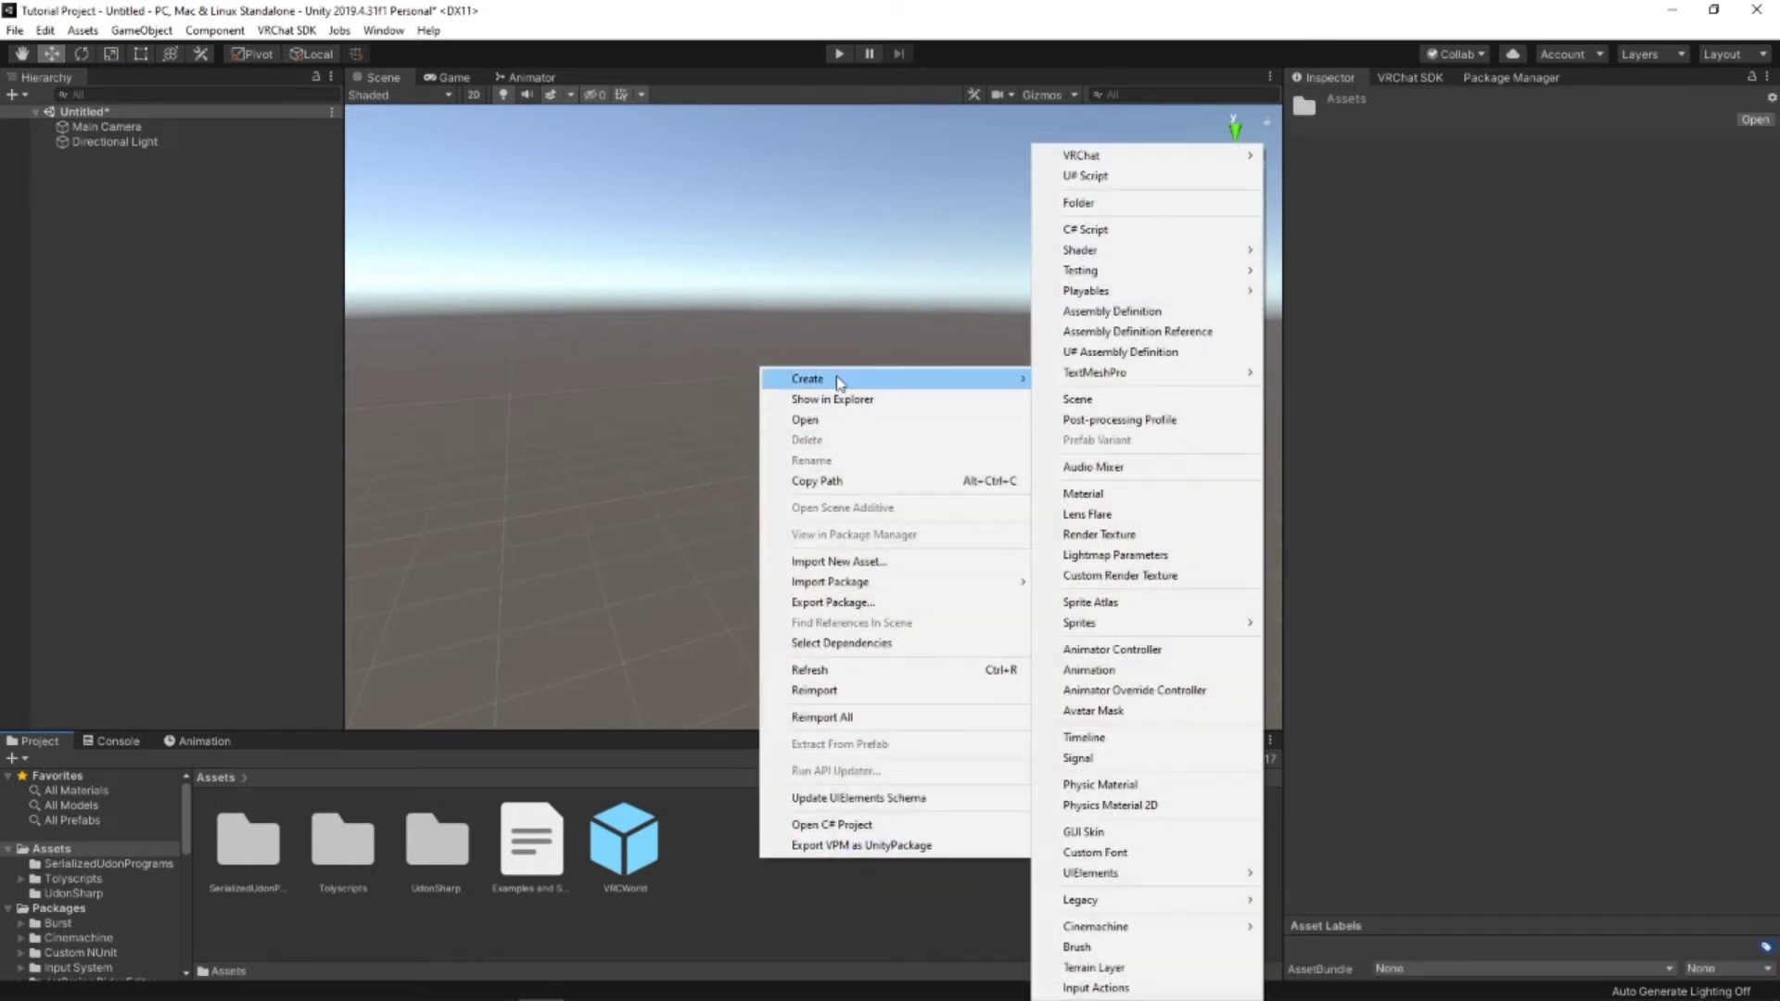
left_click(1098, 405)
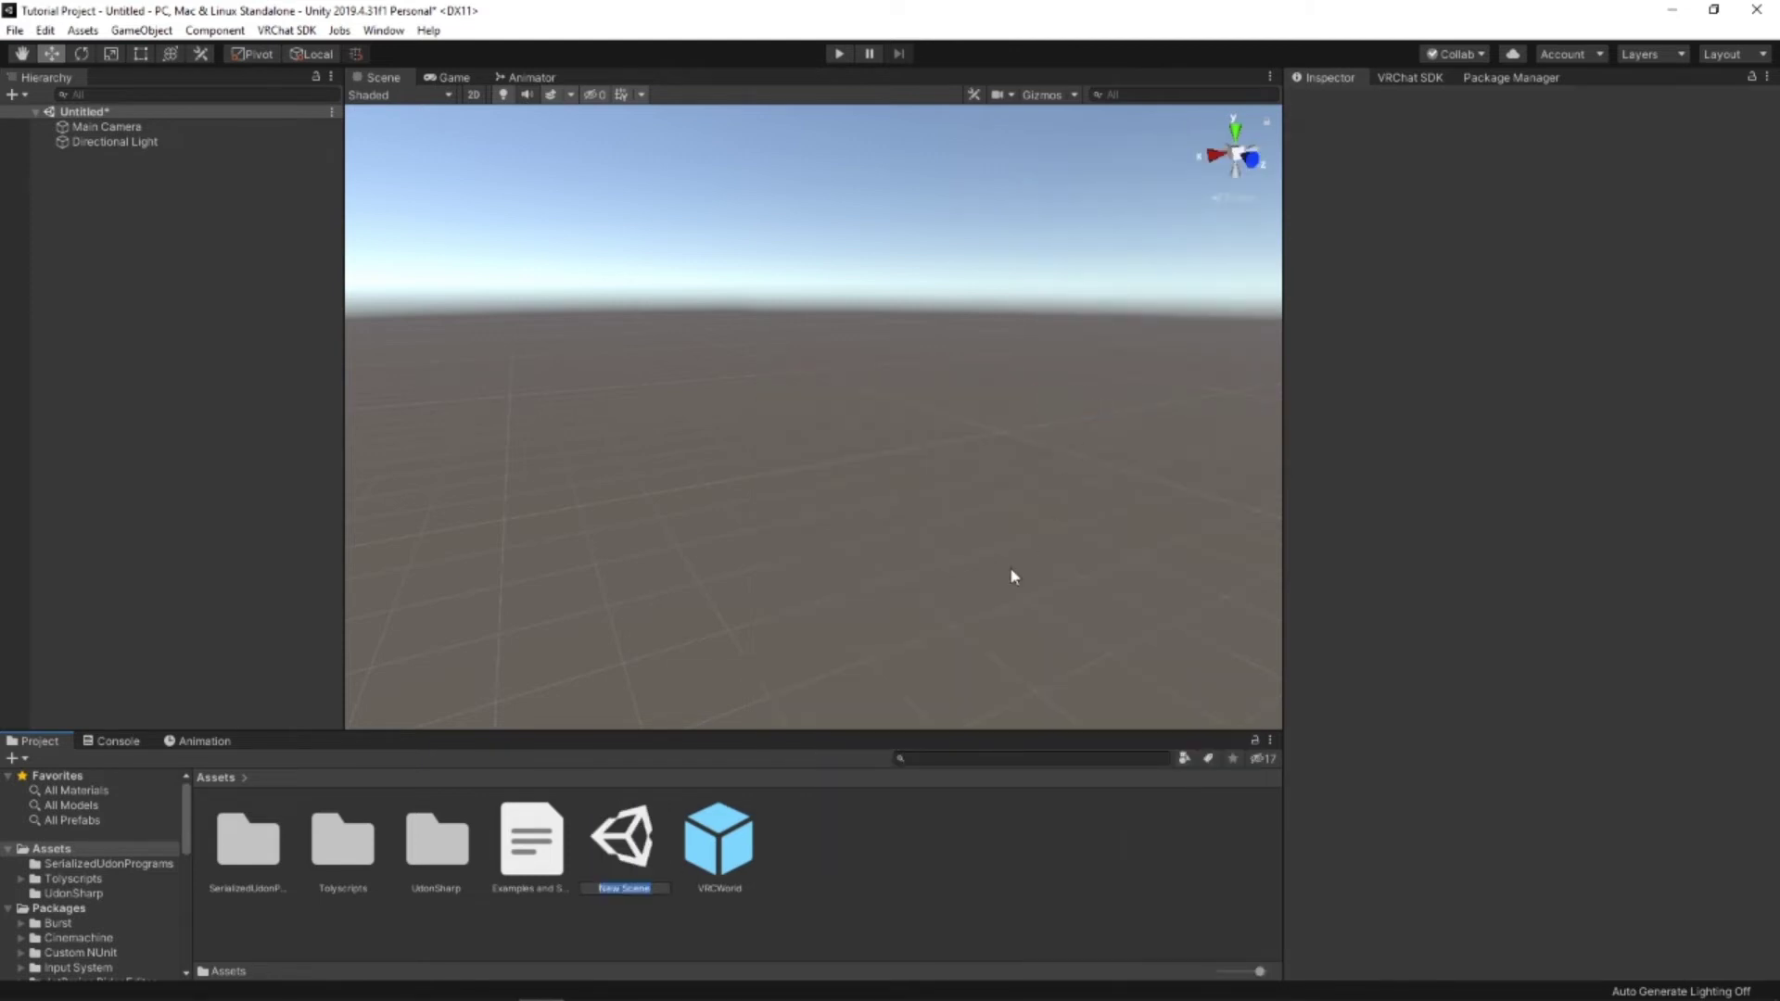
type("Tutorial world")
key("Return")
Step: Open the Tutorial world scene, dismissing the unsaved-changes prompt
left_click(587, 926)
double_click(628, 853)
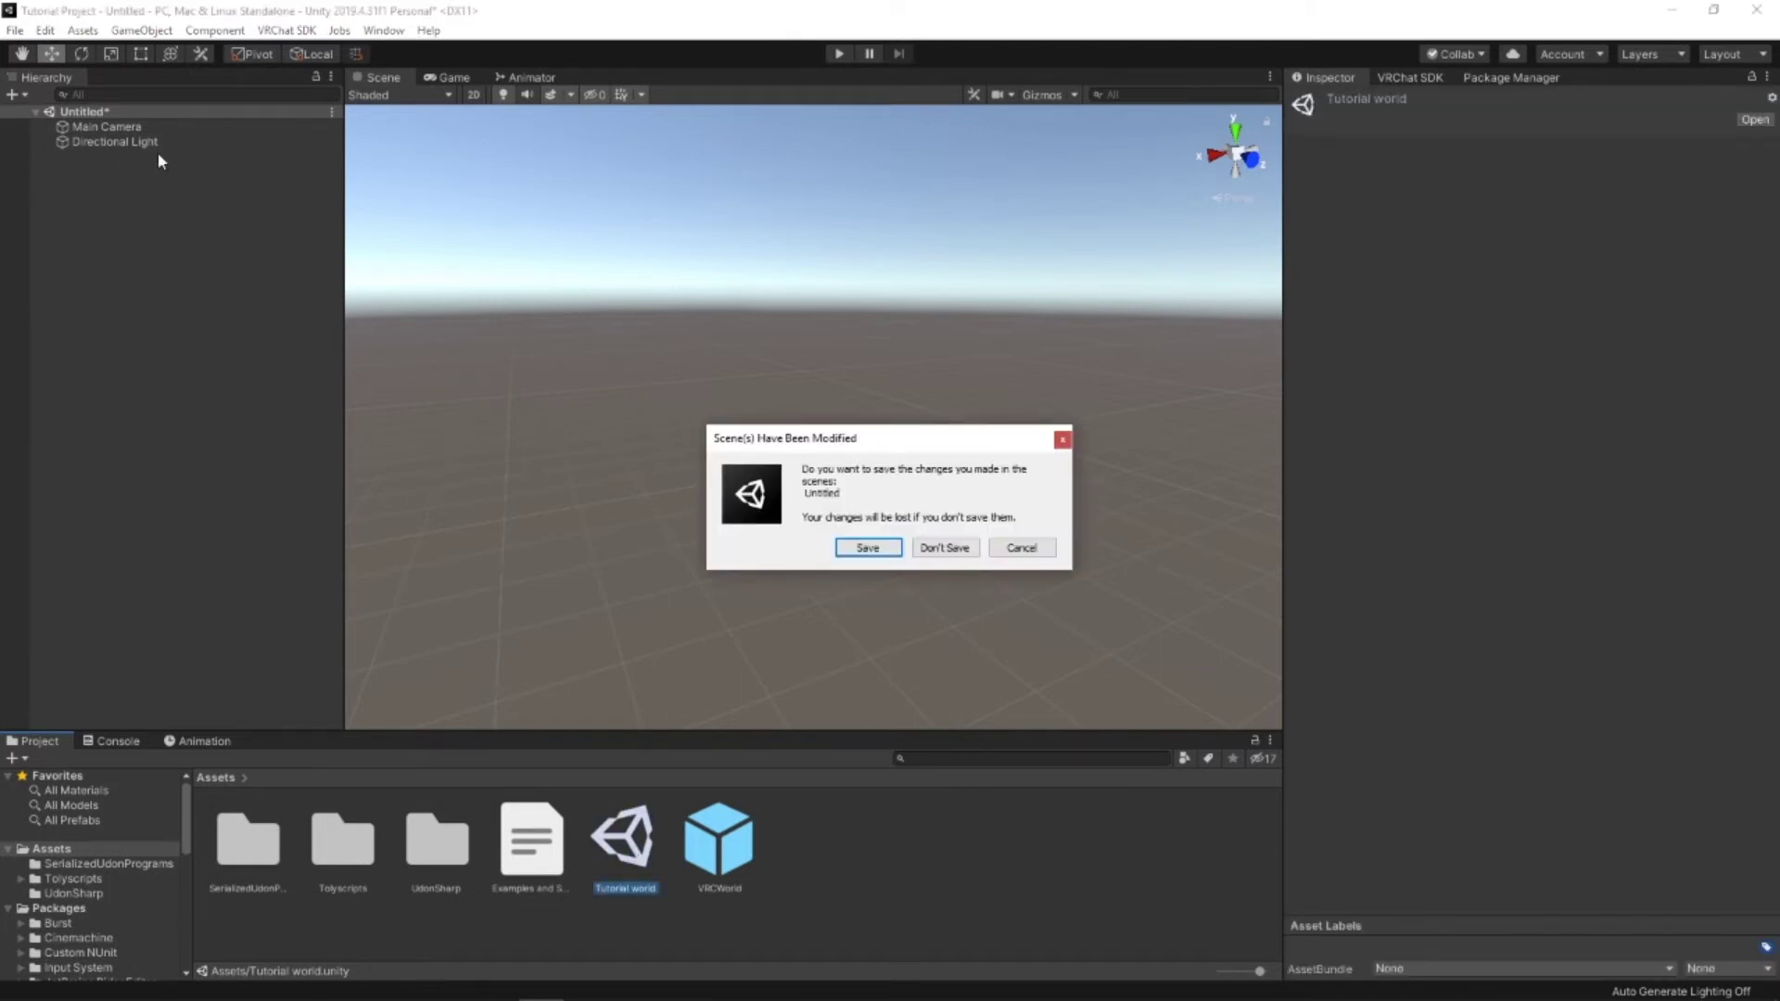
left_click(951, 550)
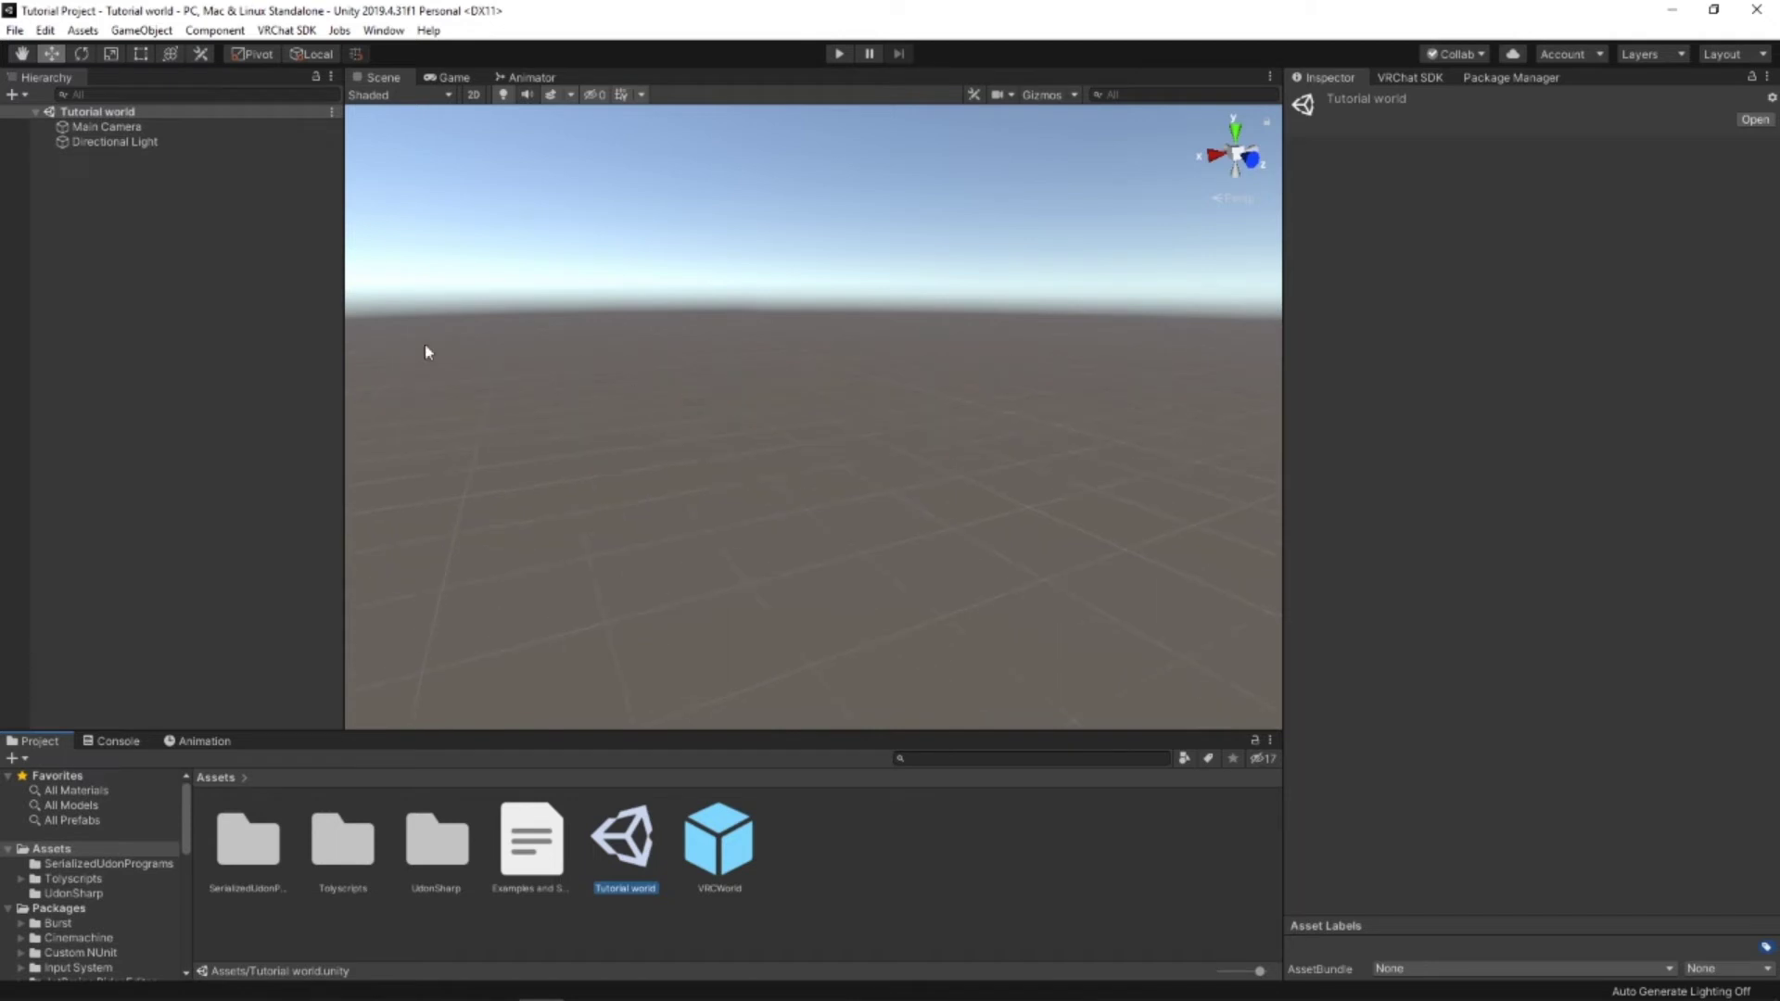
Step: Add a 3D Cube to the scene and frame it in the view
right_click(127, 248)
mouse_move(205, 447)
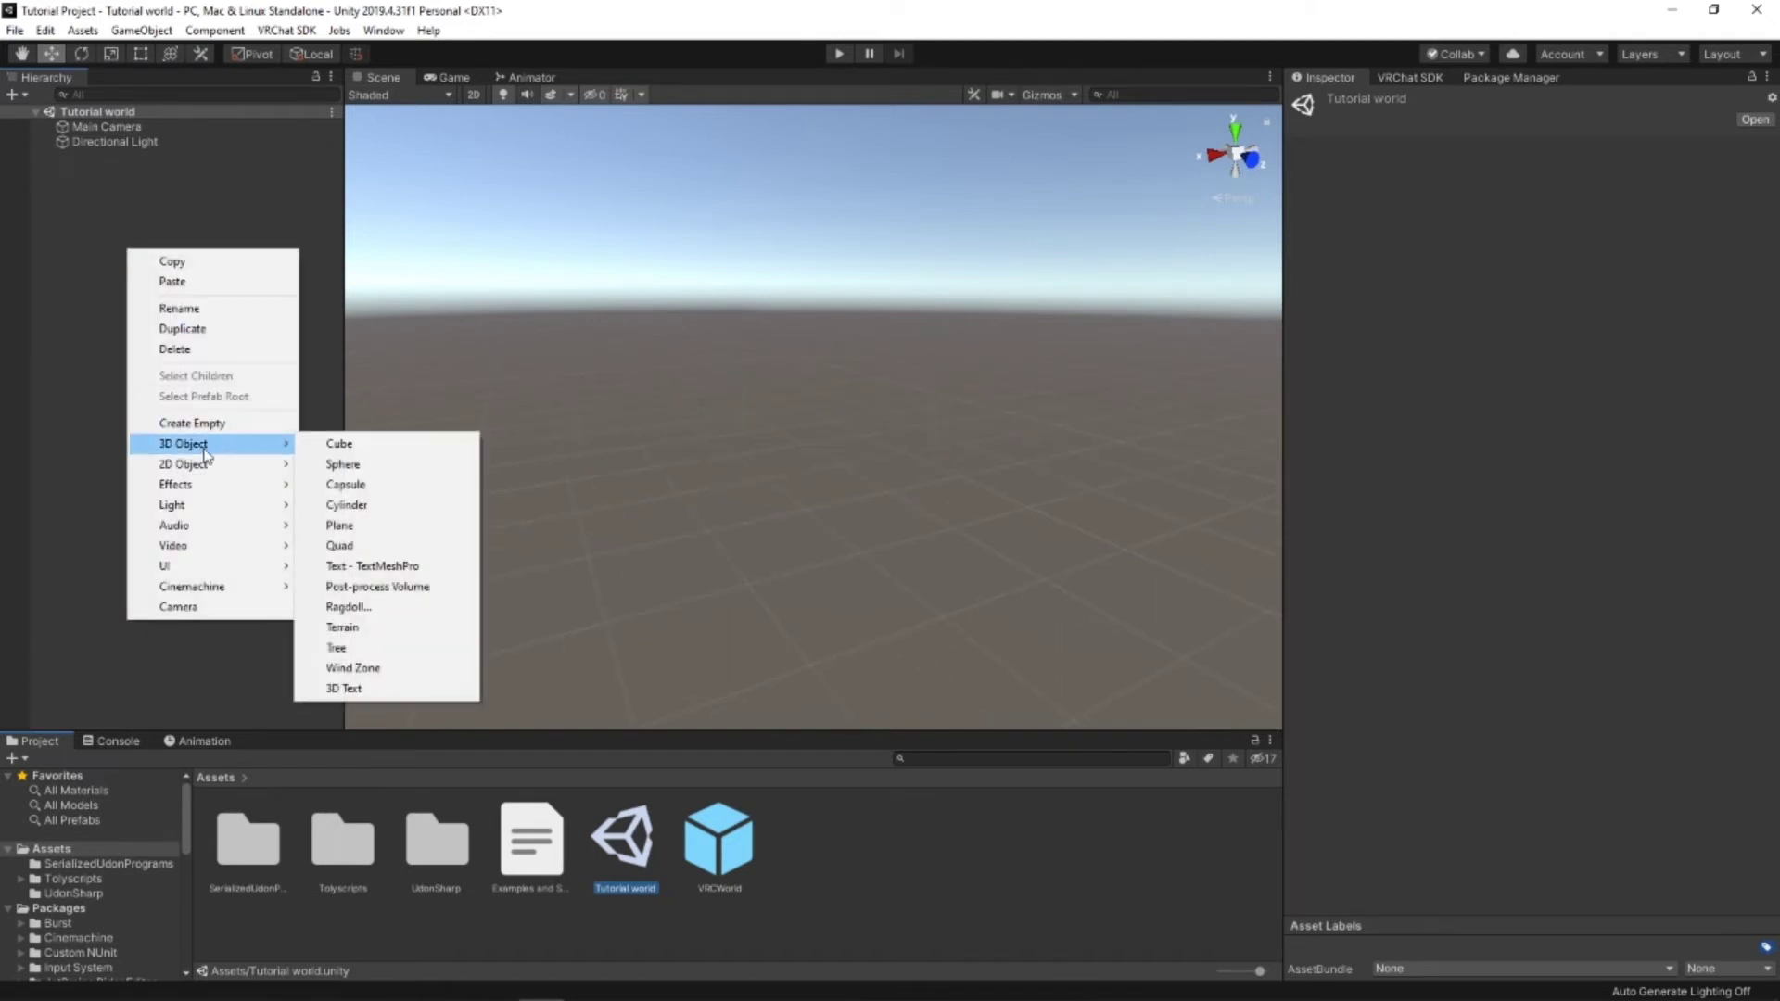
left_click(351, 446)
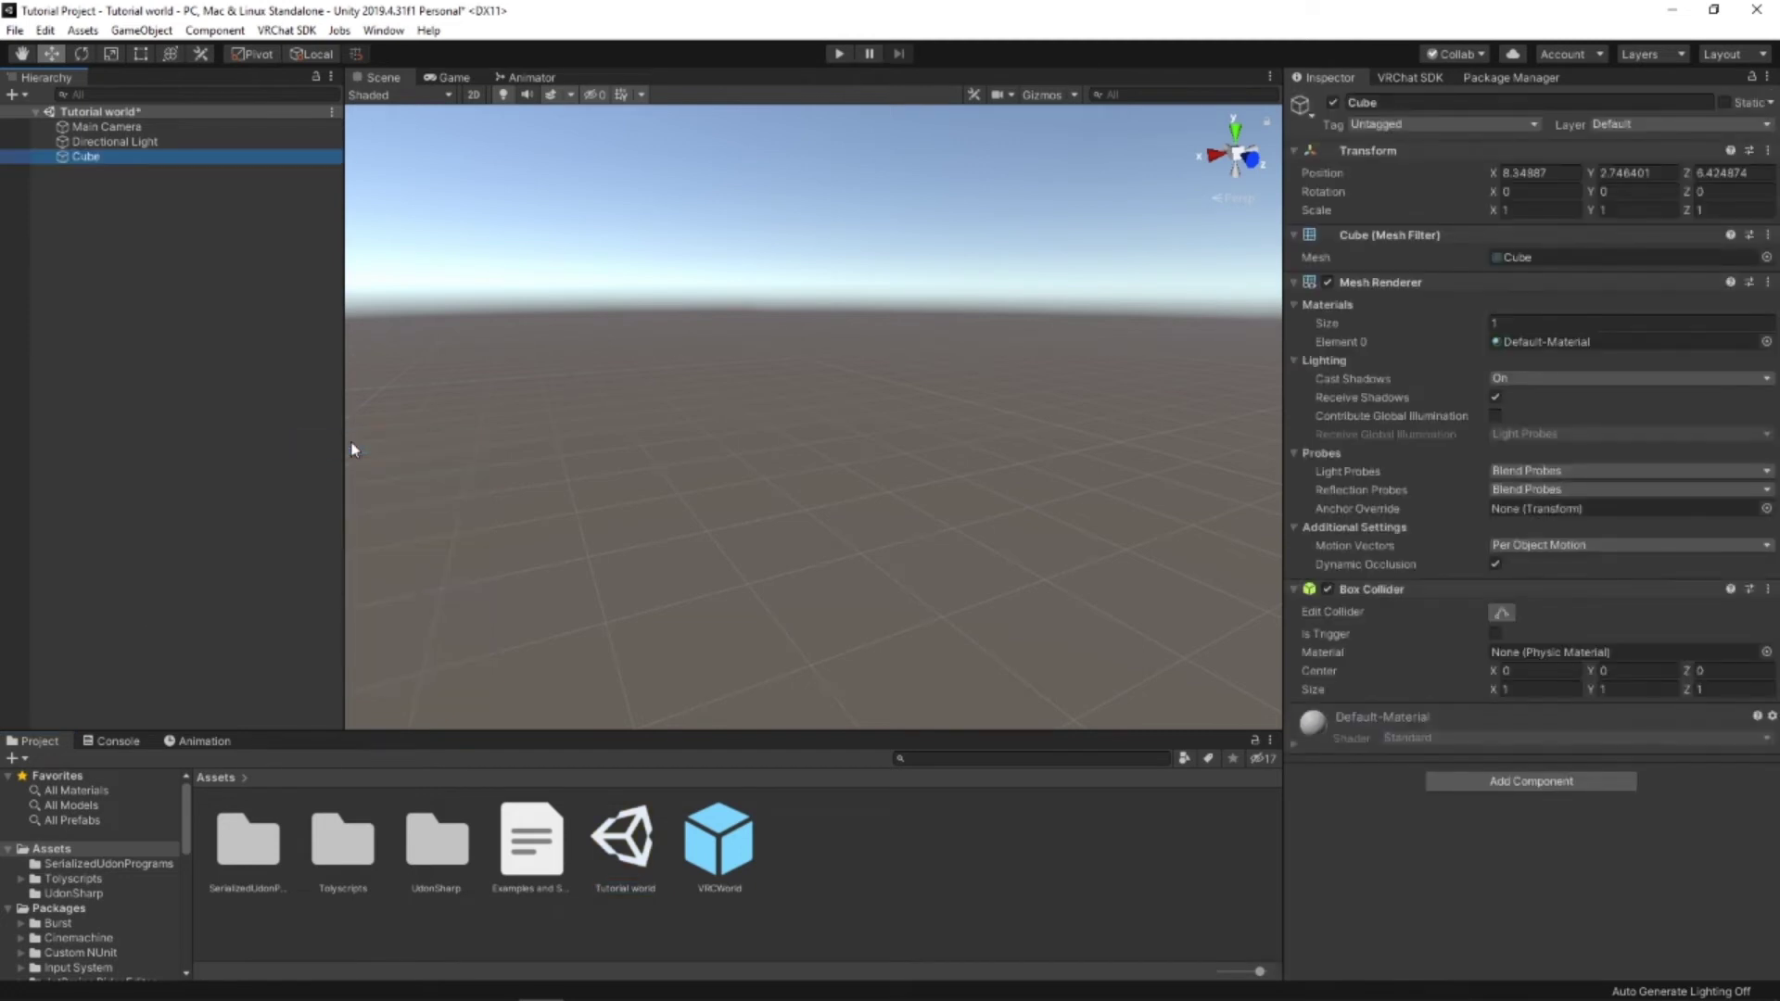
double_click(108, 156)
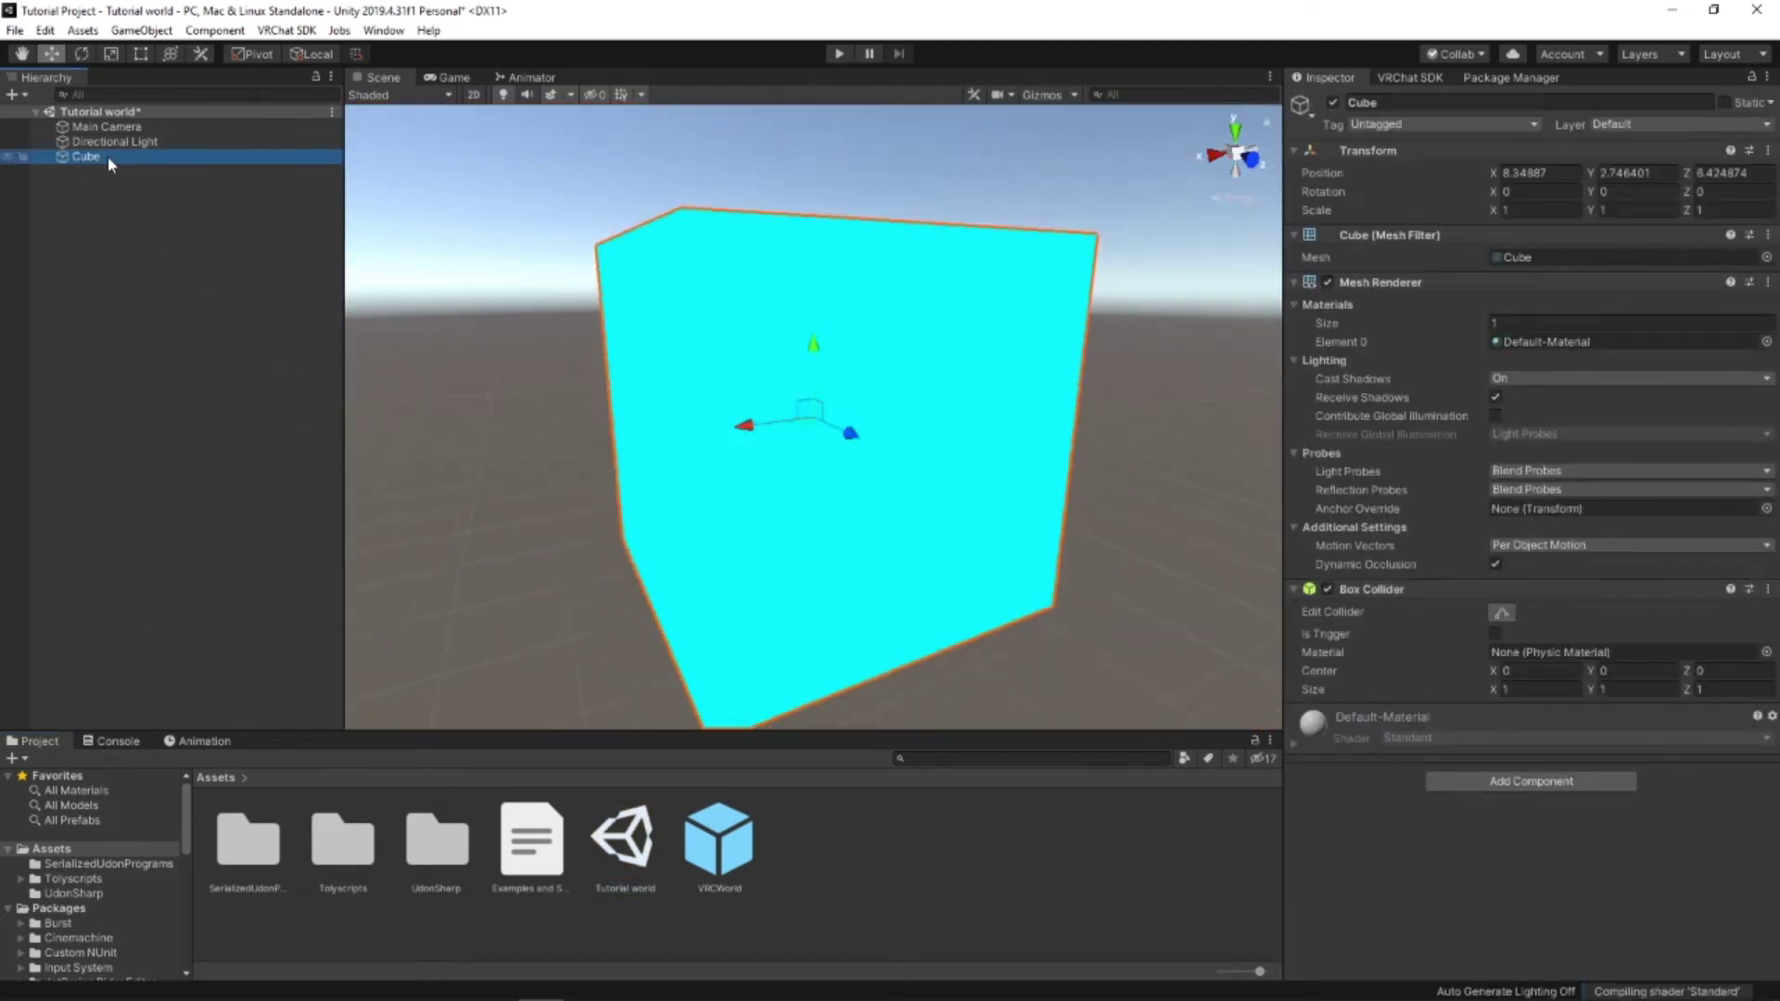
scroll(584, 368, "down", 5)
right_click_drag(584, 368, 664, 397)
middle_click_drag(664, 397, 640, 526)
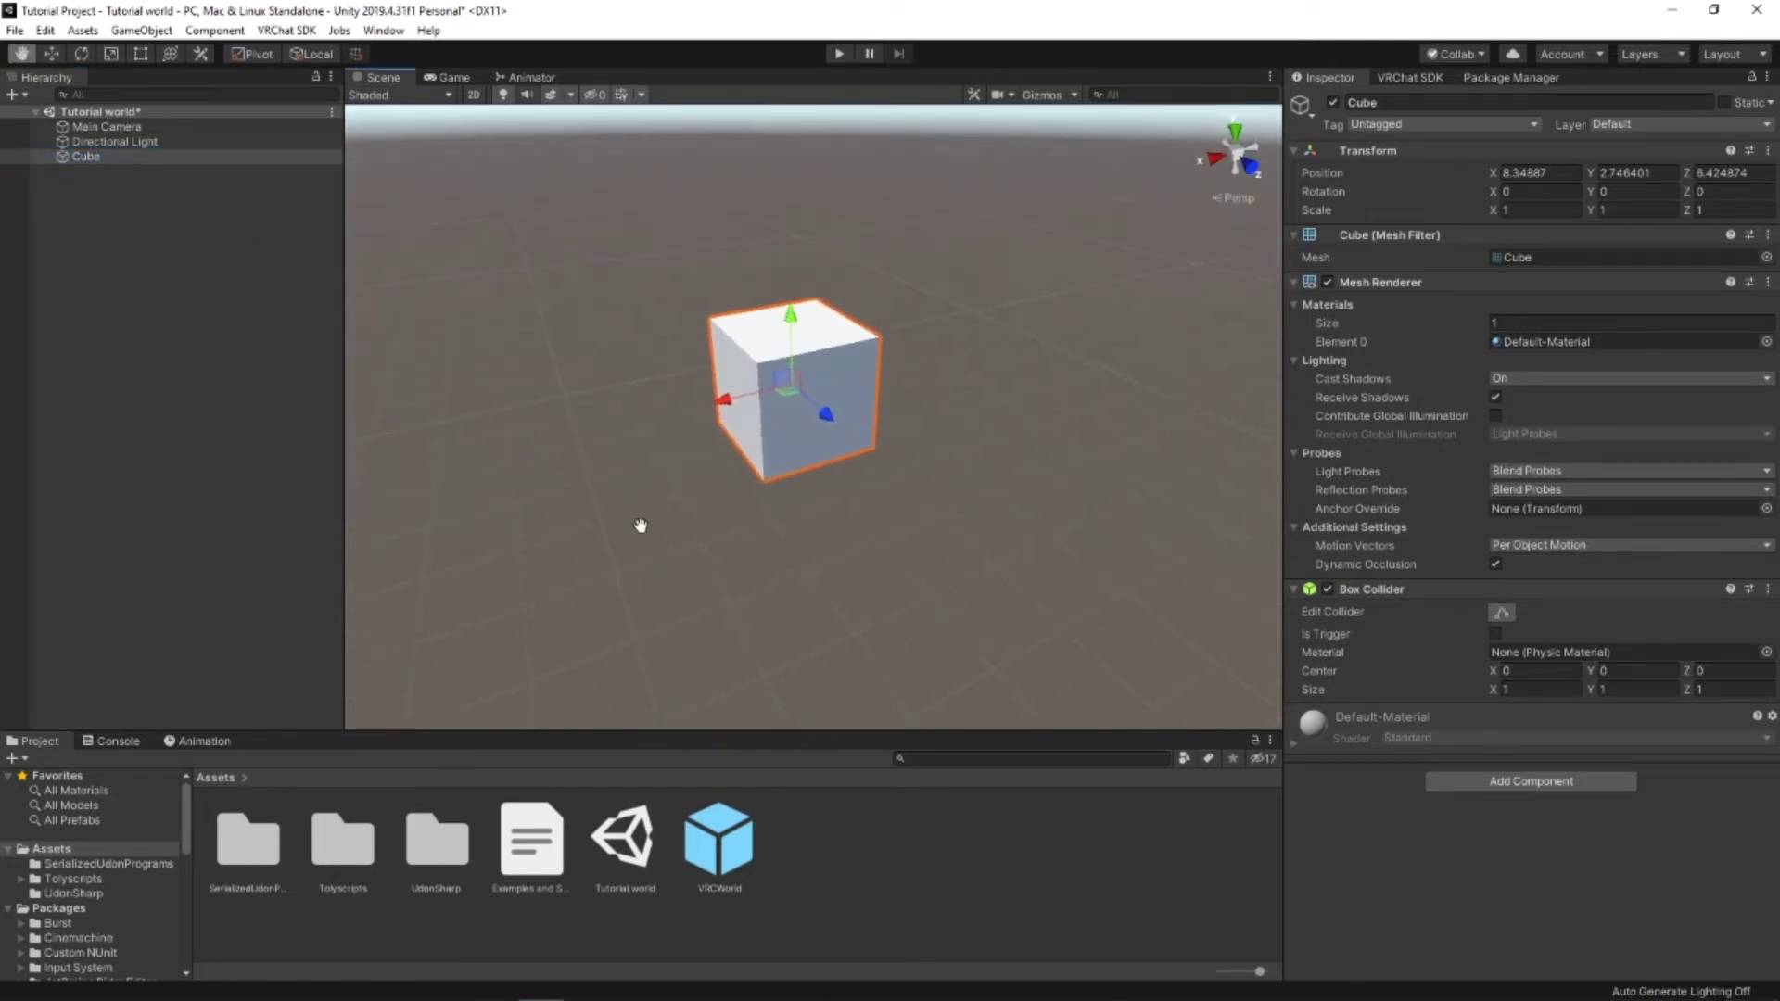
Step: Stretch the cube to scale Z 23.87 and X 17.943, forming a flat floor slab
left_click(171, 53)
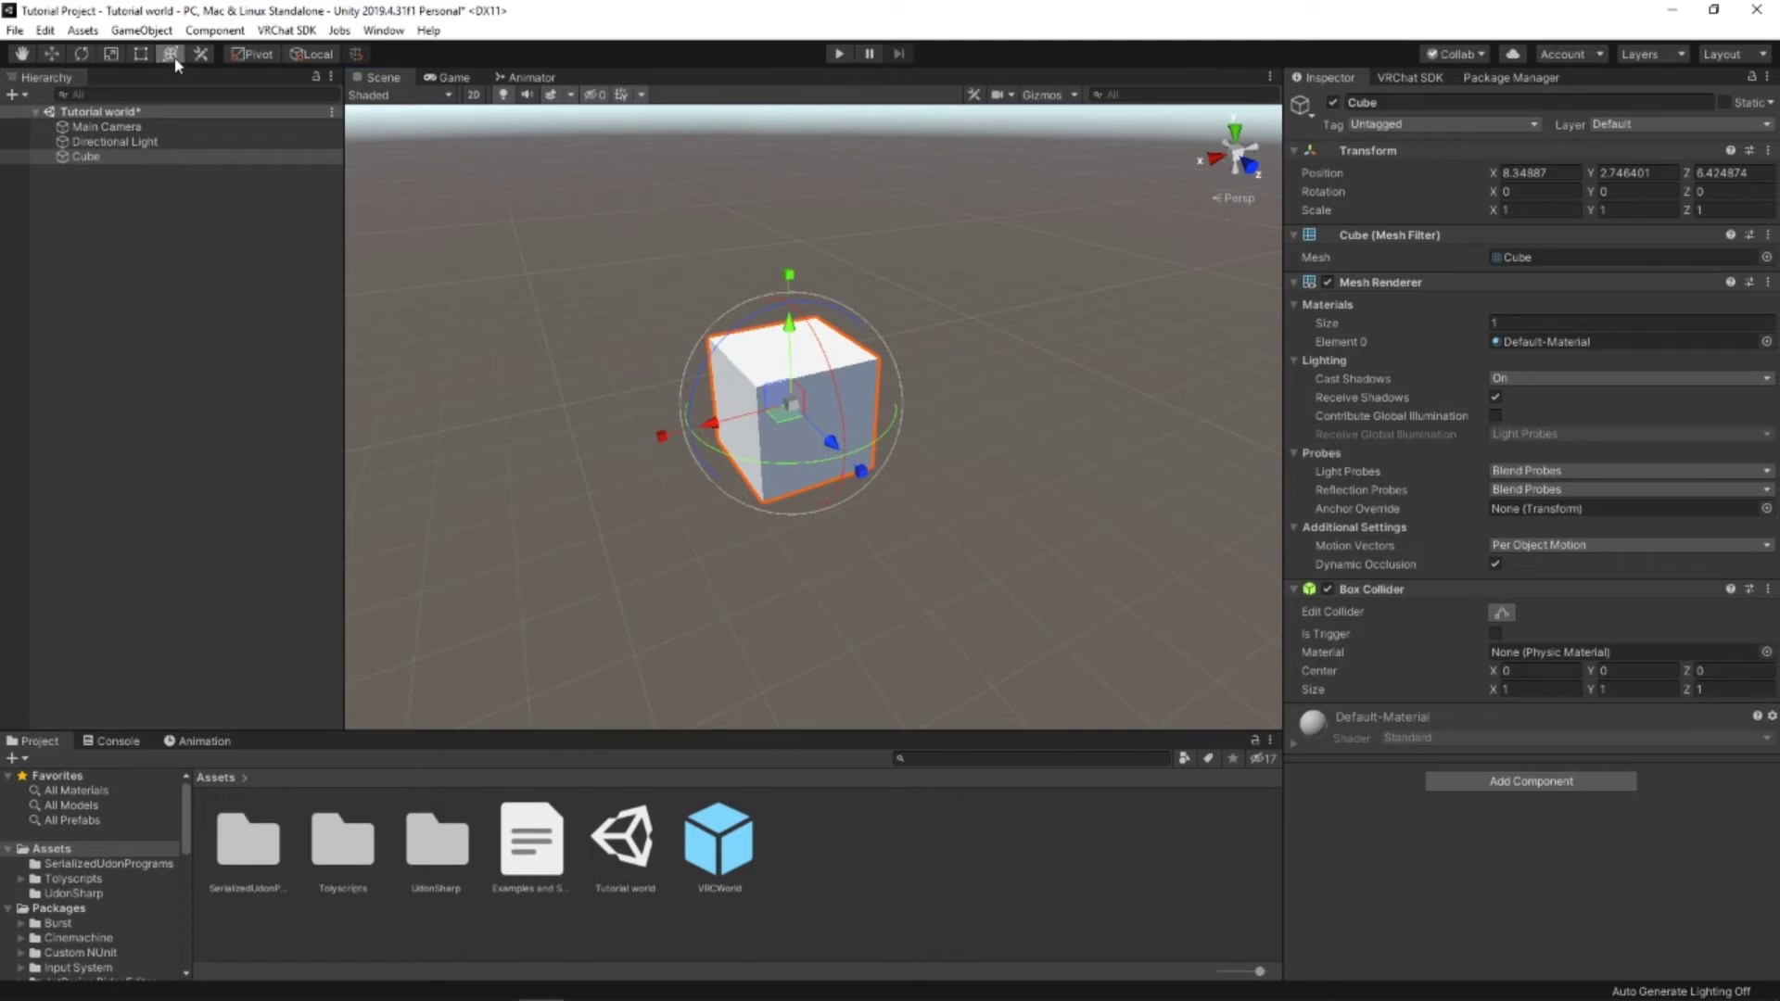
right_click_drag(454, 208, 649, 371)
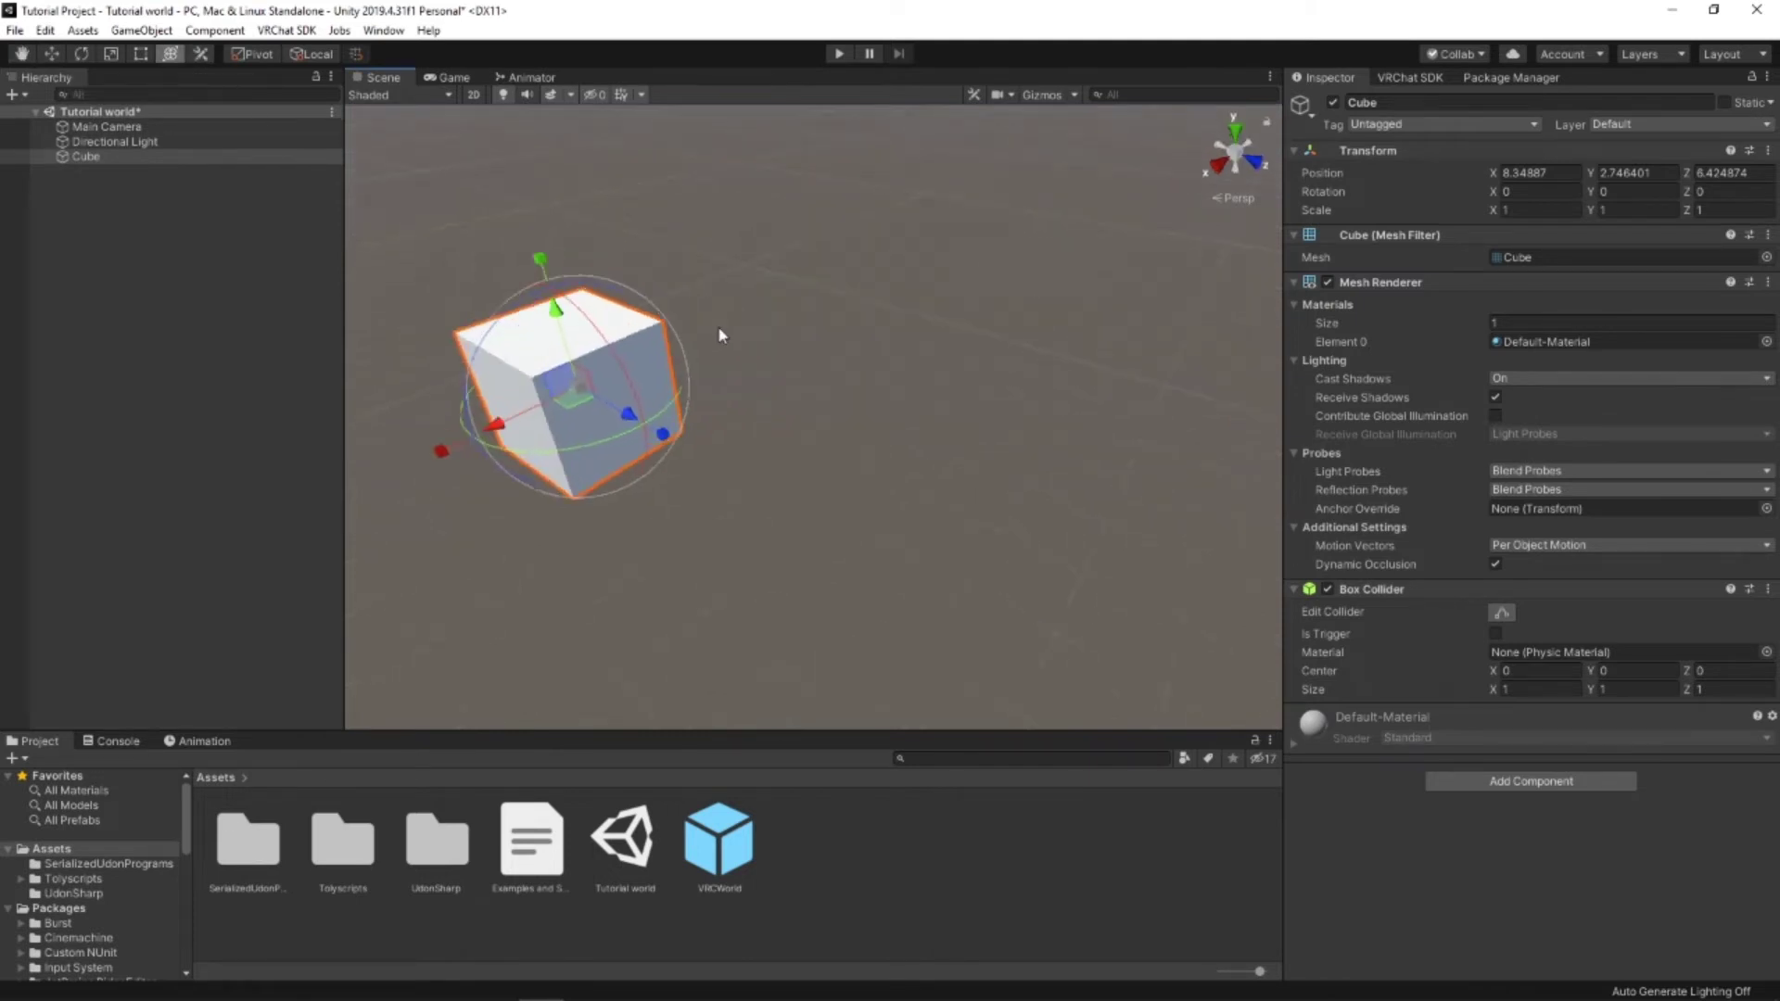
scroll(812, 446, "down", 5)
left_click_drag(841, 460, 83, 484)
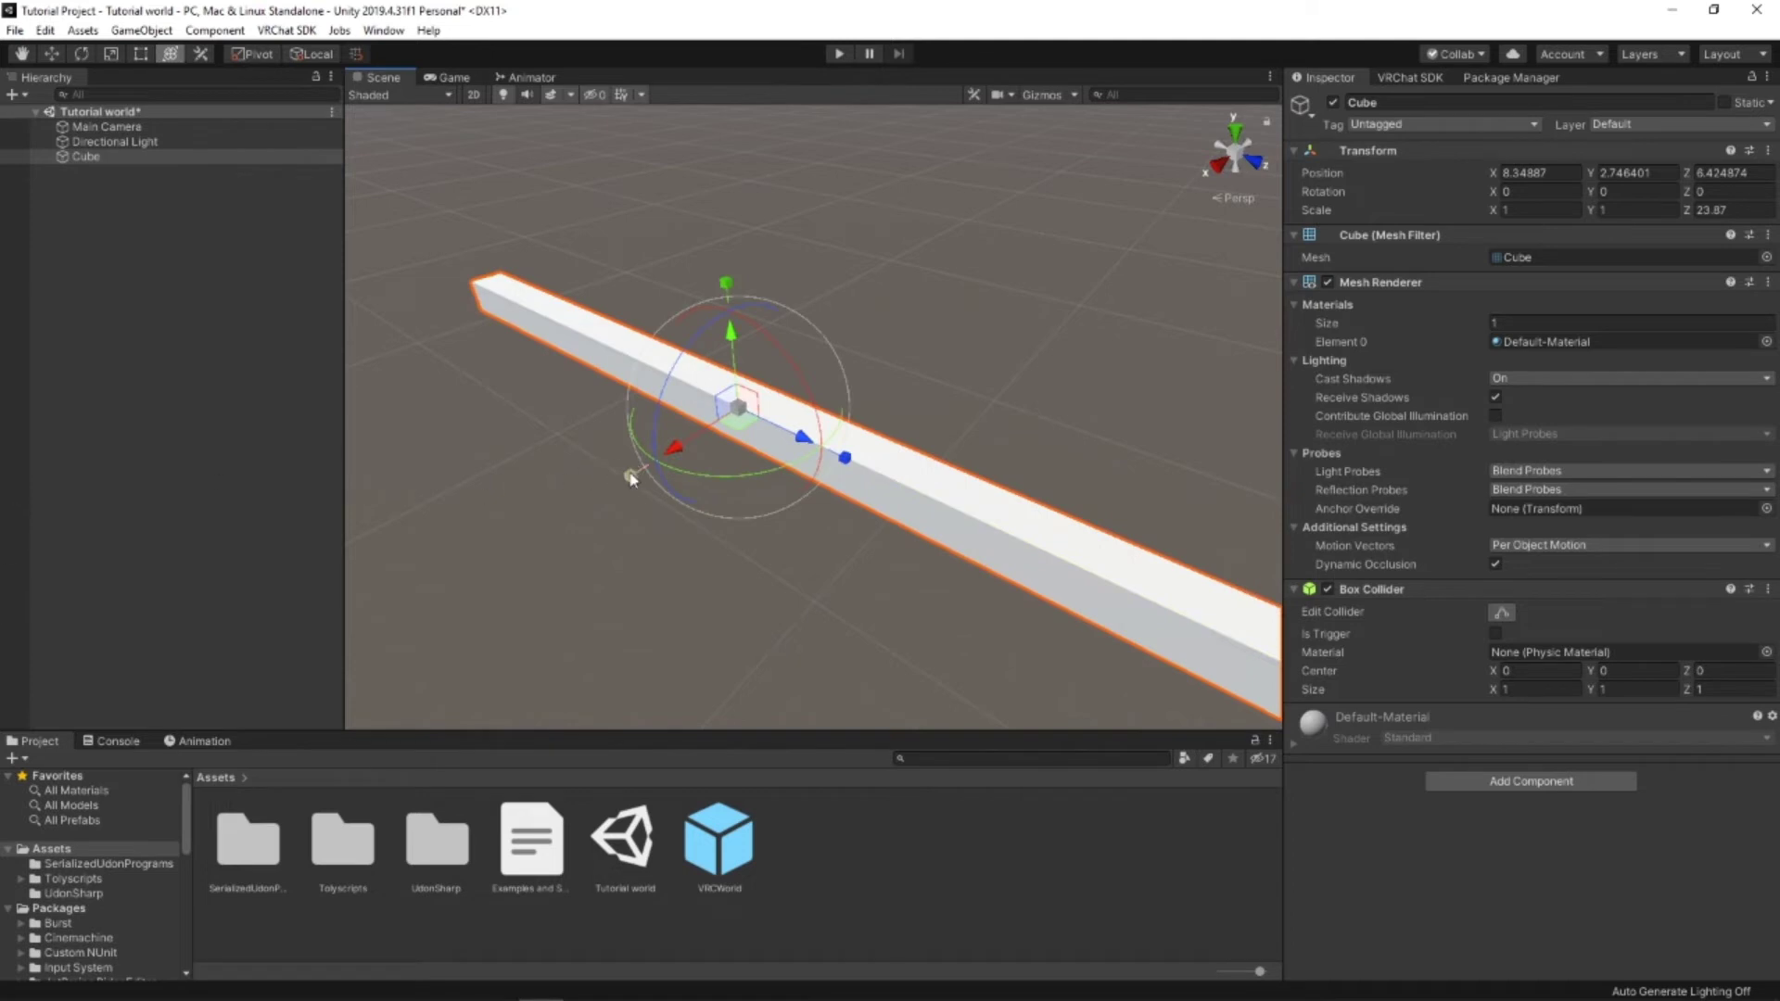
left_click_drag(631, 478, 1537, 9)
right_click_drag(1125, 310, 784, 347)
Step: Create a new material asset named 'floor' in the Project panel
left_click(723, 266)
middle_click_drag(755, 247, 878, 330)
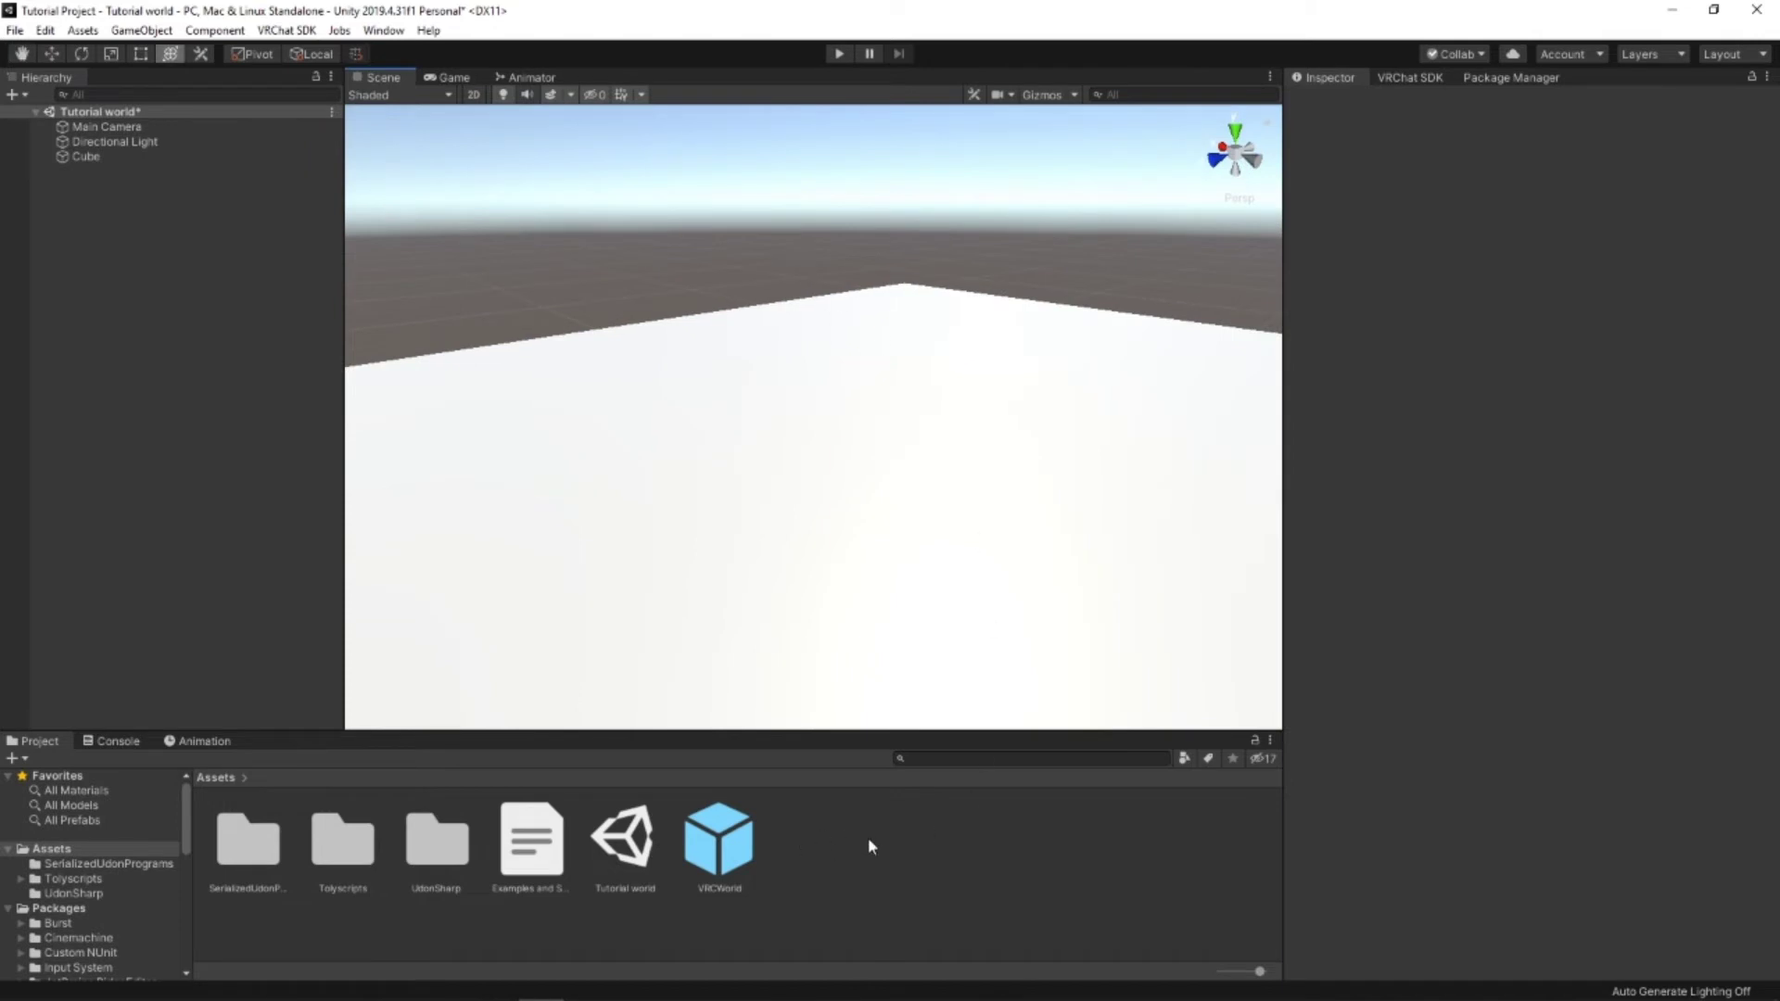
right_click_drag(637, 523, 742, 492)
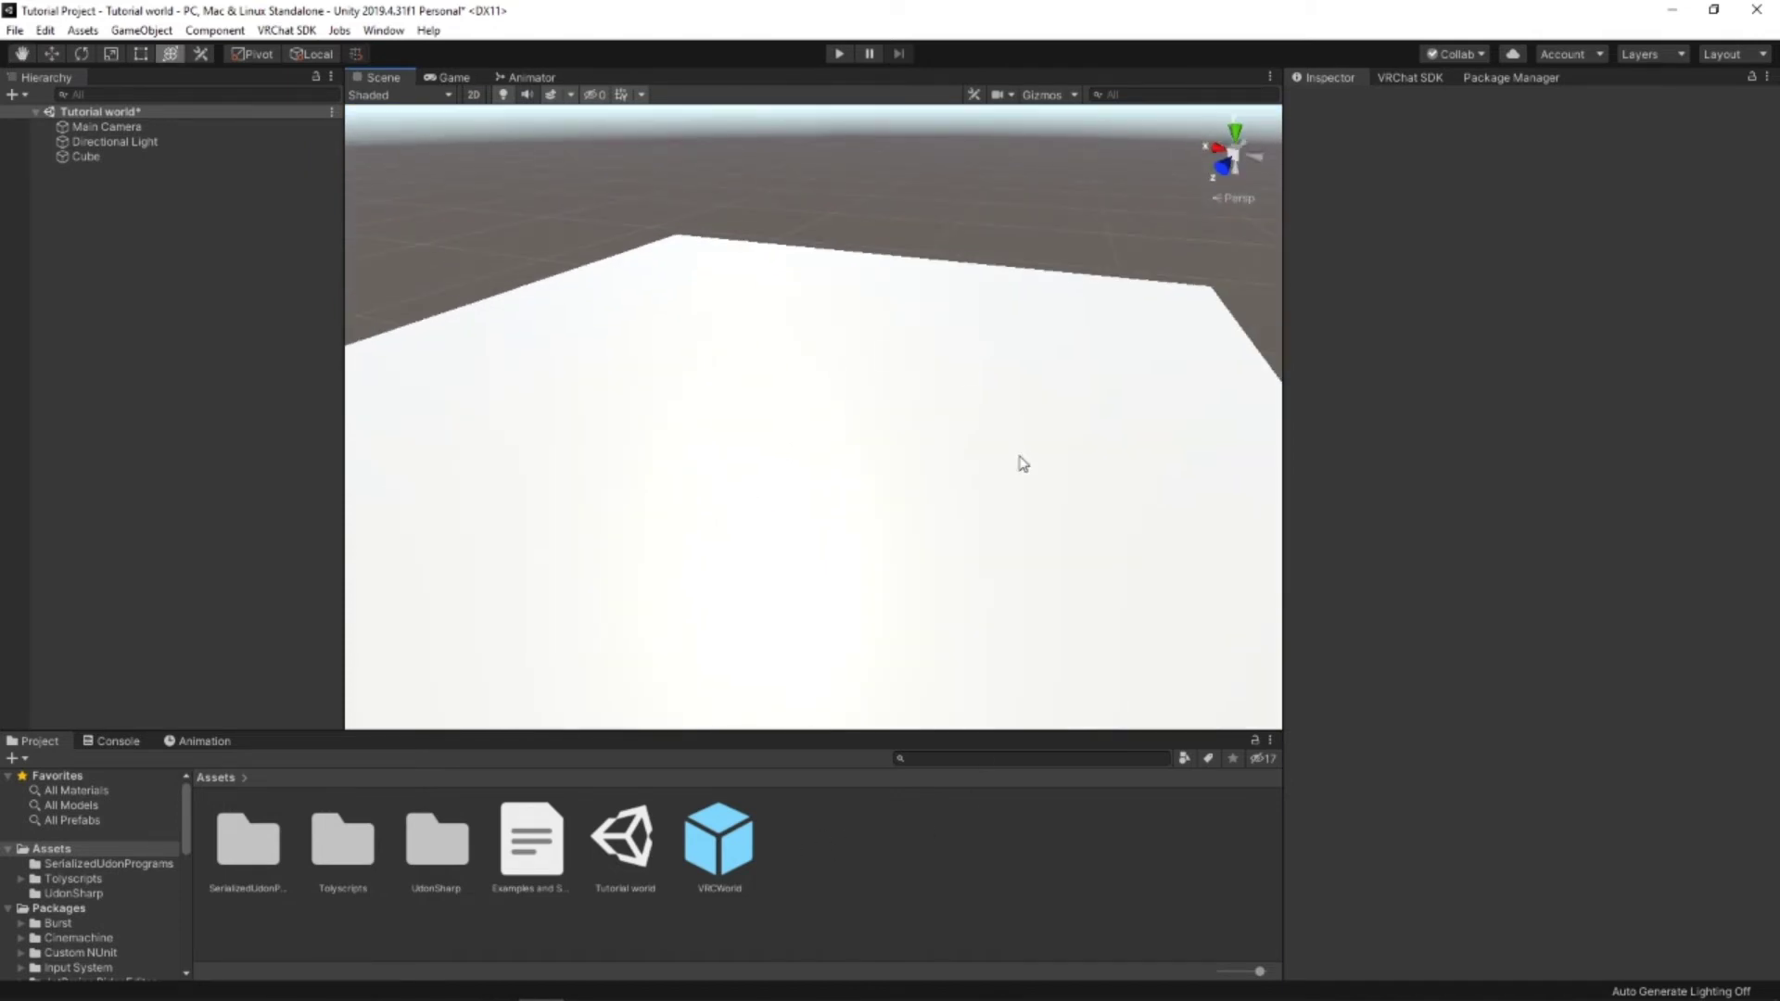
scroll(846, 510, "up", 2)
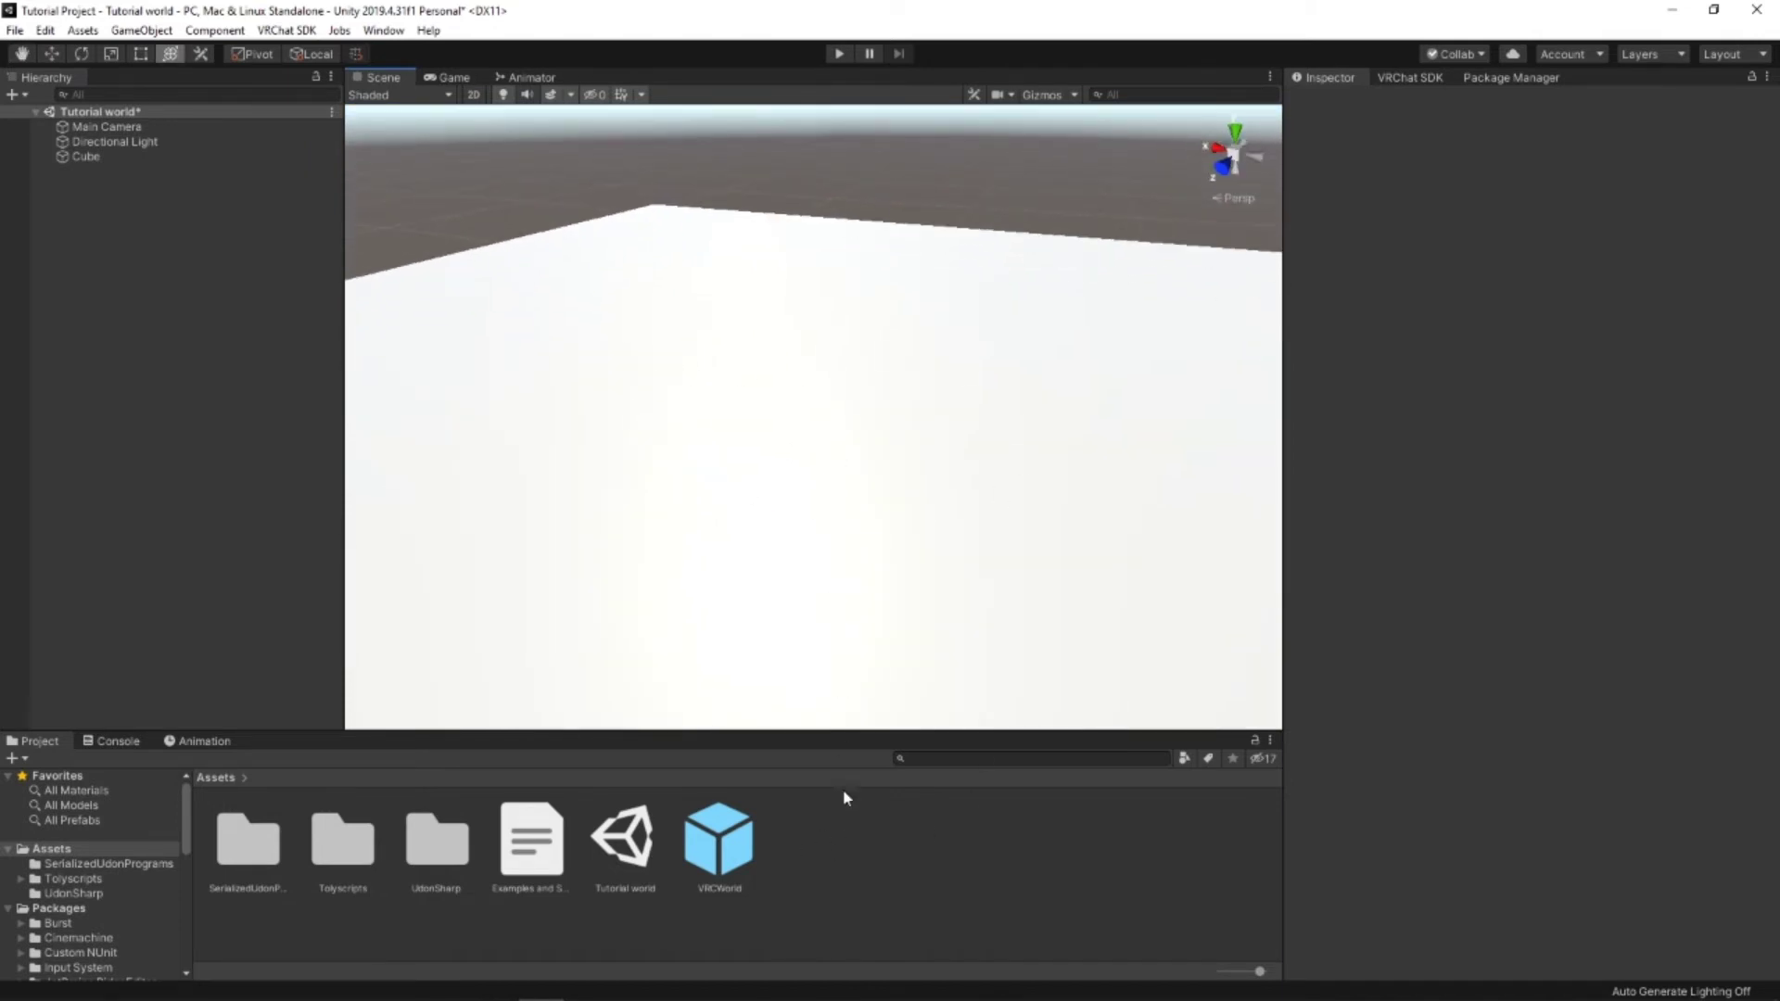
right_click(835, 830)
mouse_move(857, 337)
left_click(1410, 470)
type("floor")
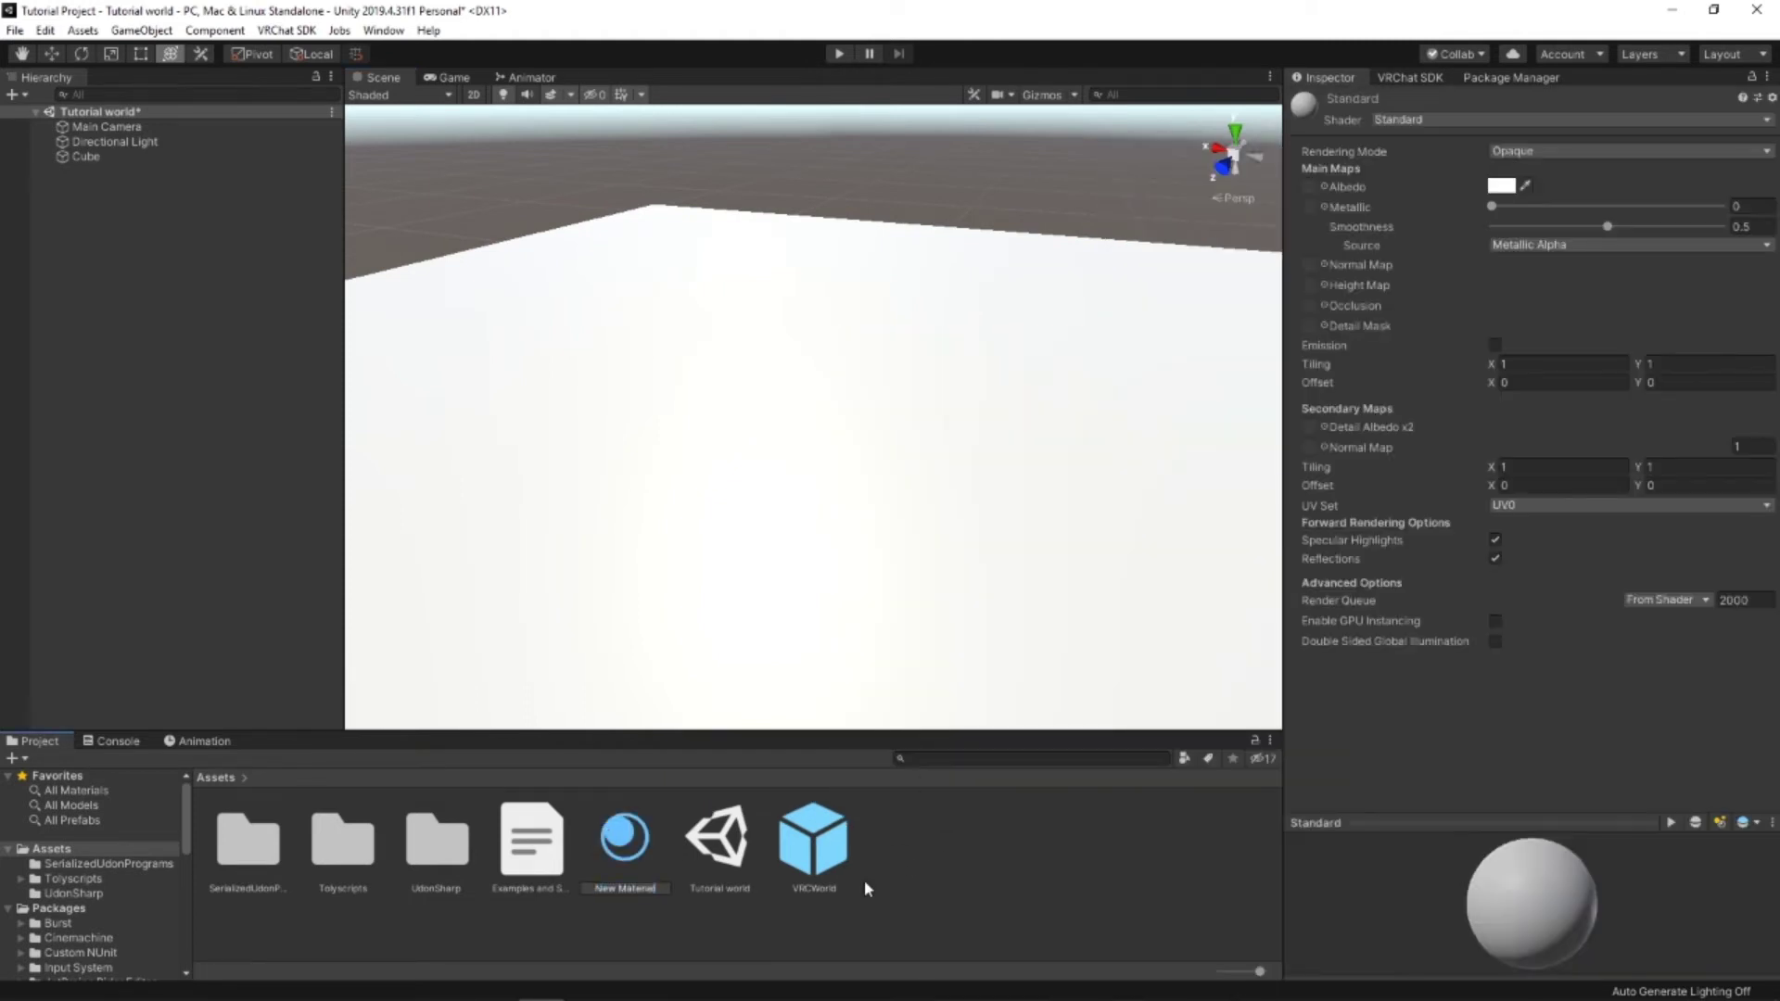
key("Return")
Step: Set the floor material's Albedo colour to light grey so the slab turns grey
left_click(1501, 185)
left_click(1618, 445)
left_click(1547, 235)
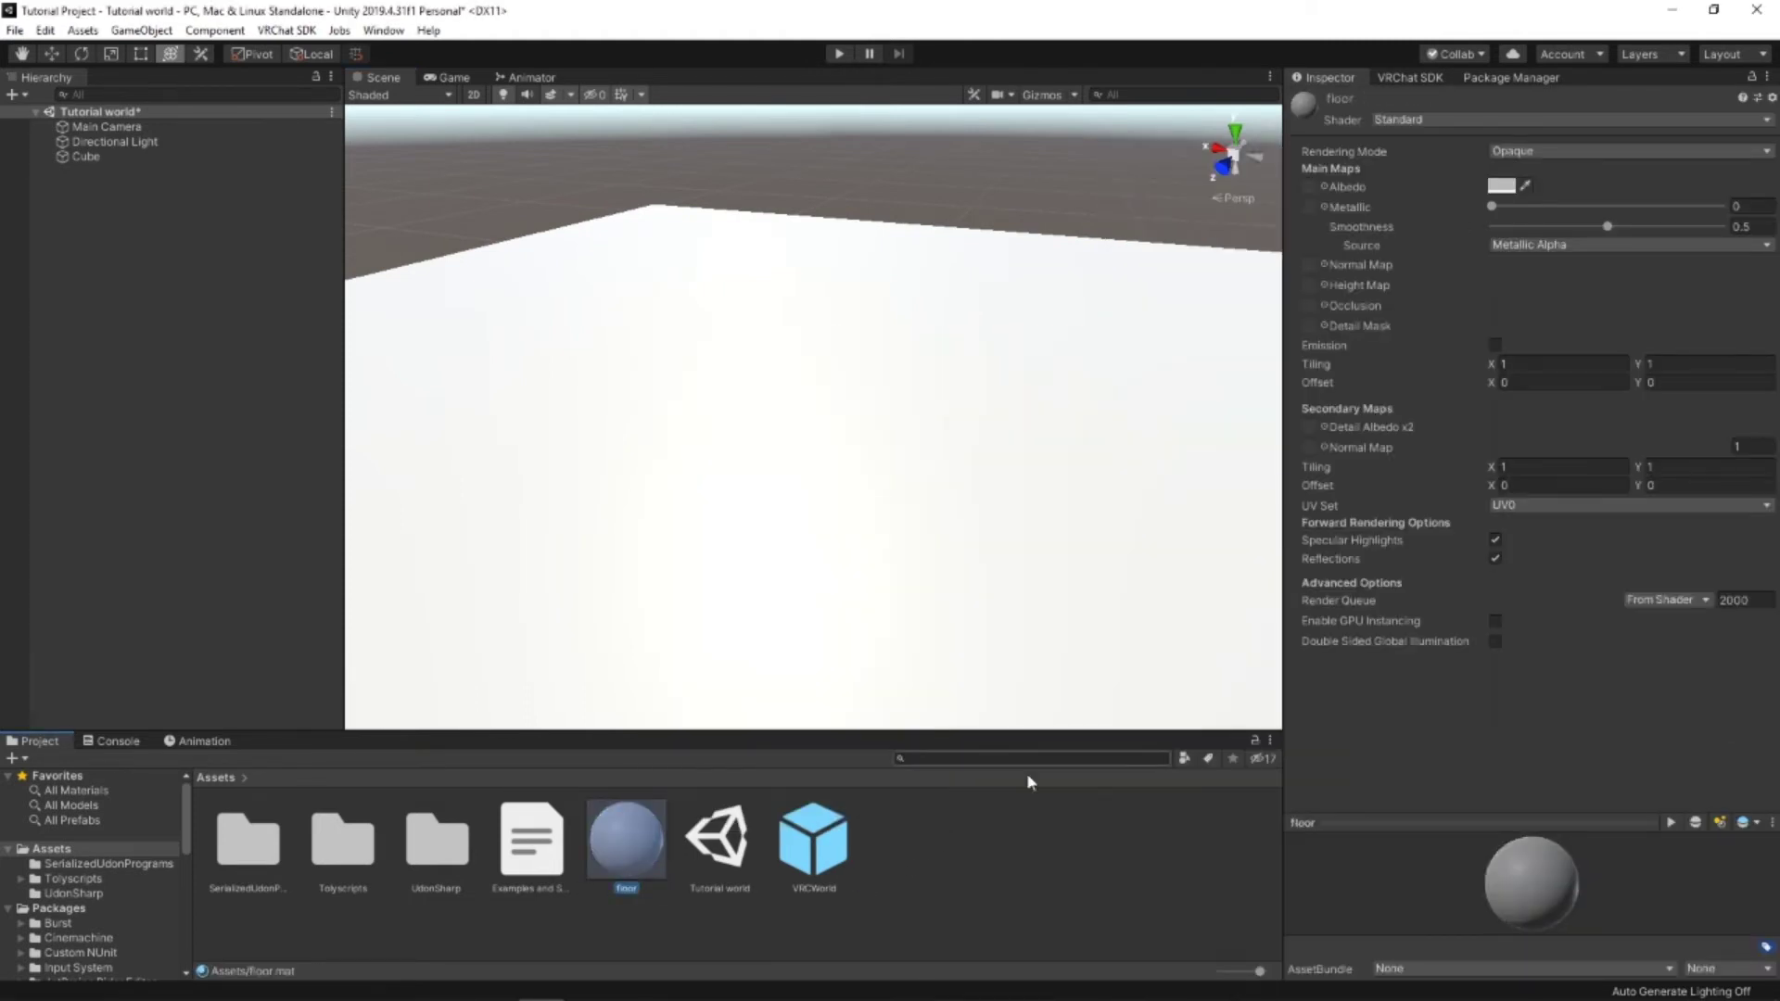
left_click(866, 481)
right_click_drag(866, 480, 942, 489)
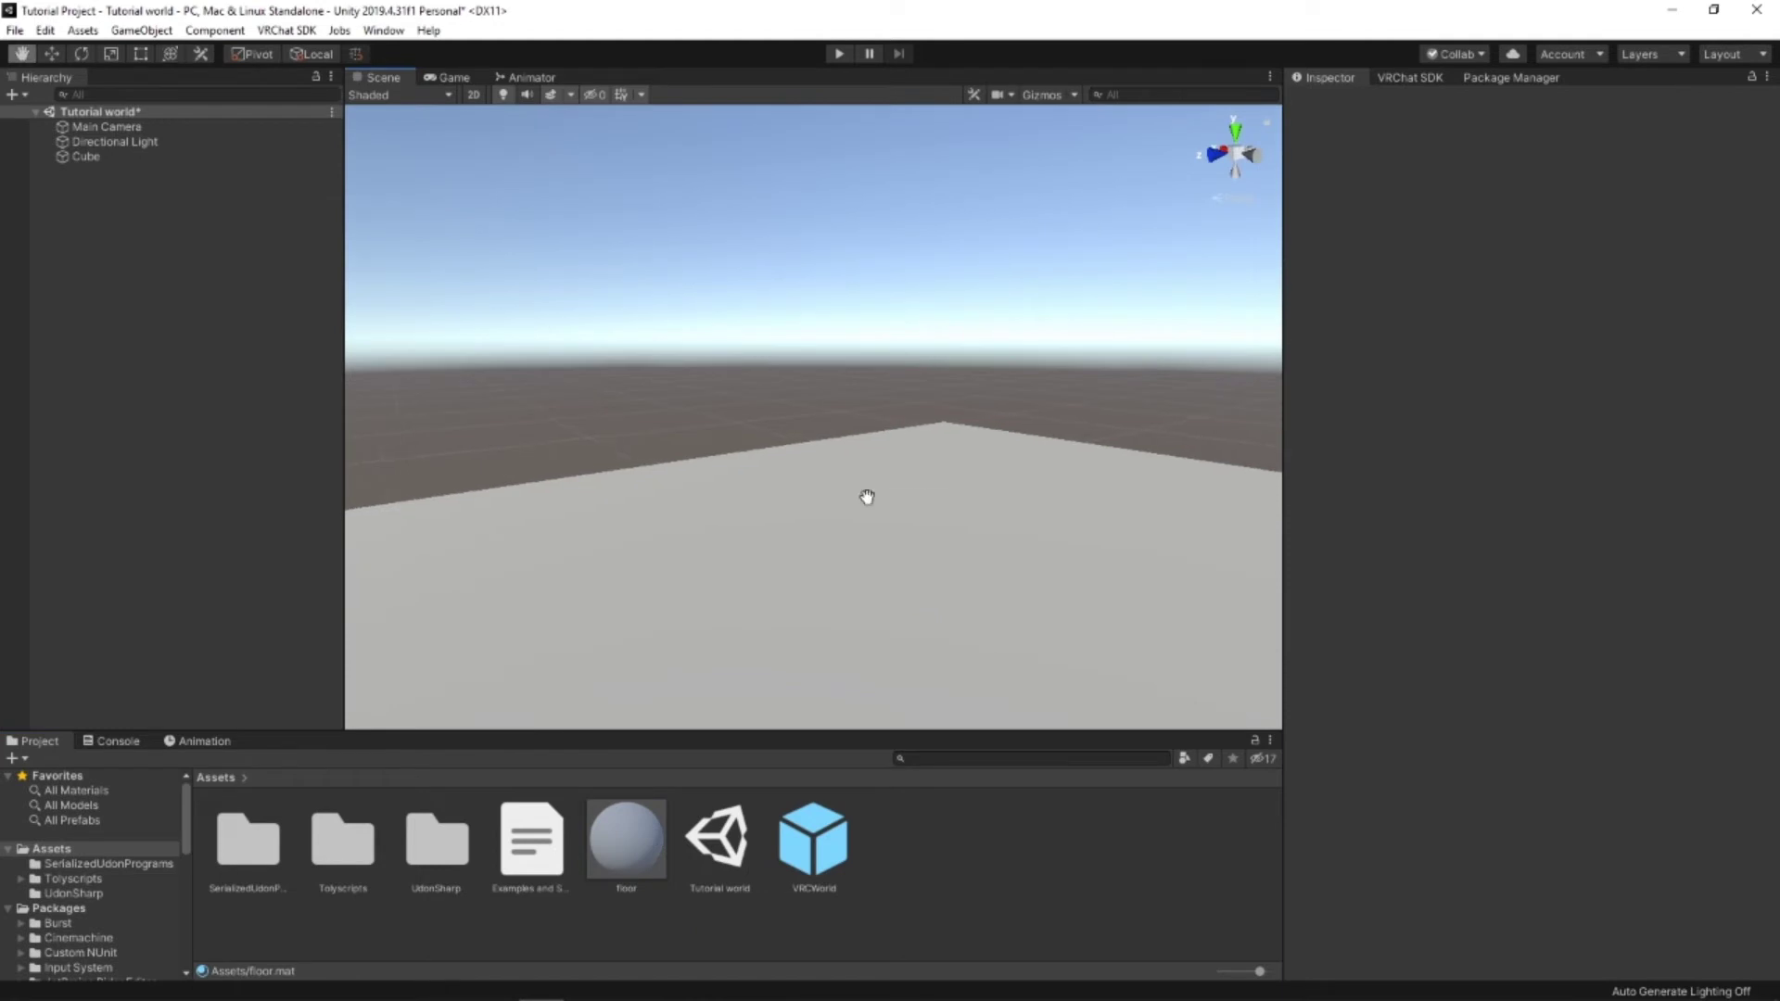
middle_click_drag(819, 497, 662, 371)
right_click_drag(662, 371, 819, 544)
right_click_drag(699, 402, 735, 476)
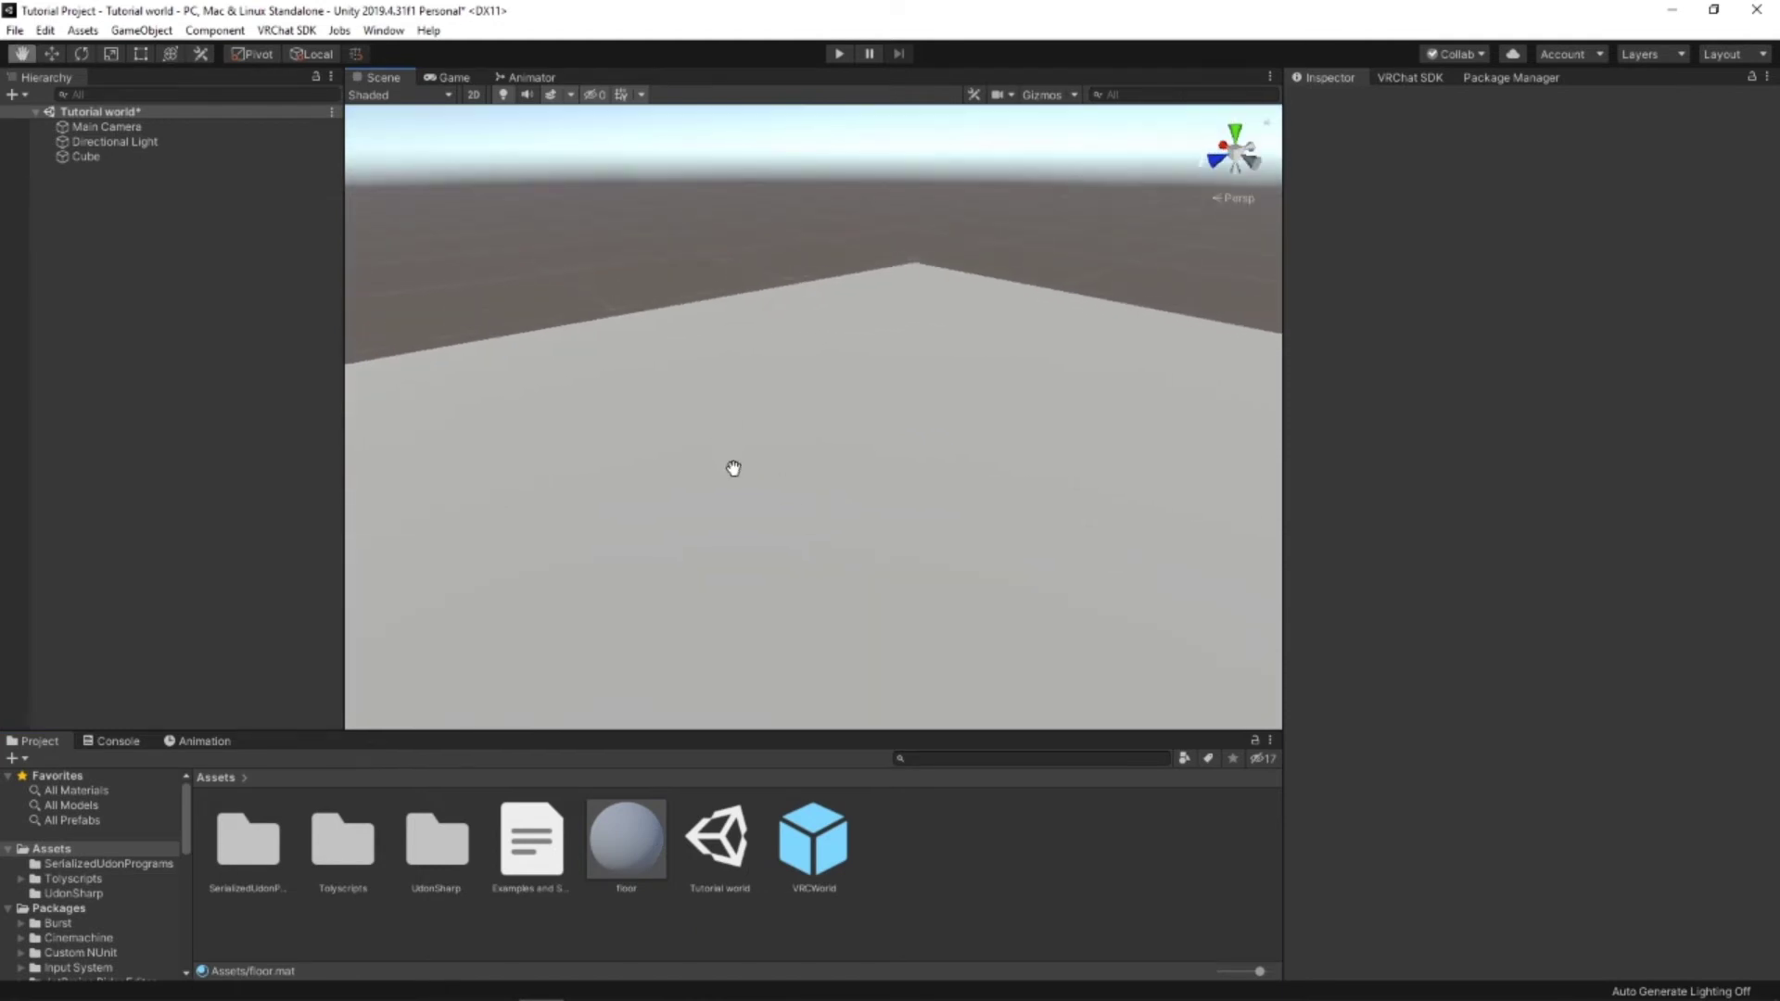
Step: Drag the VRCWorld prefab into the Hierarchy and frame it in the Scene view
left_click_drag(813, 839, 191, 315)
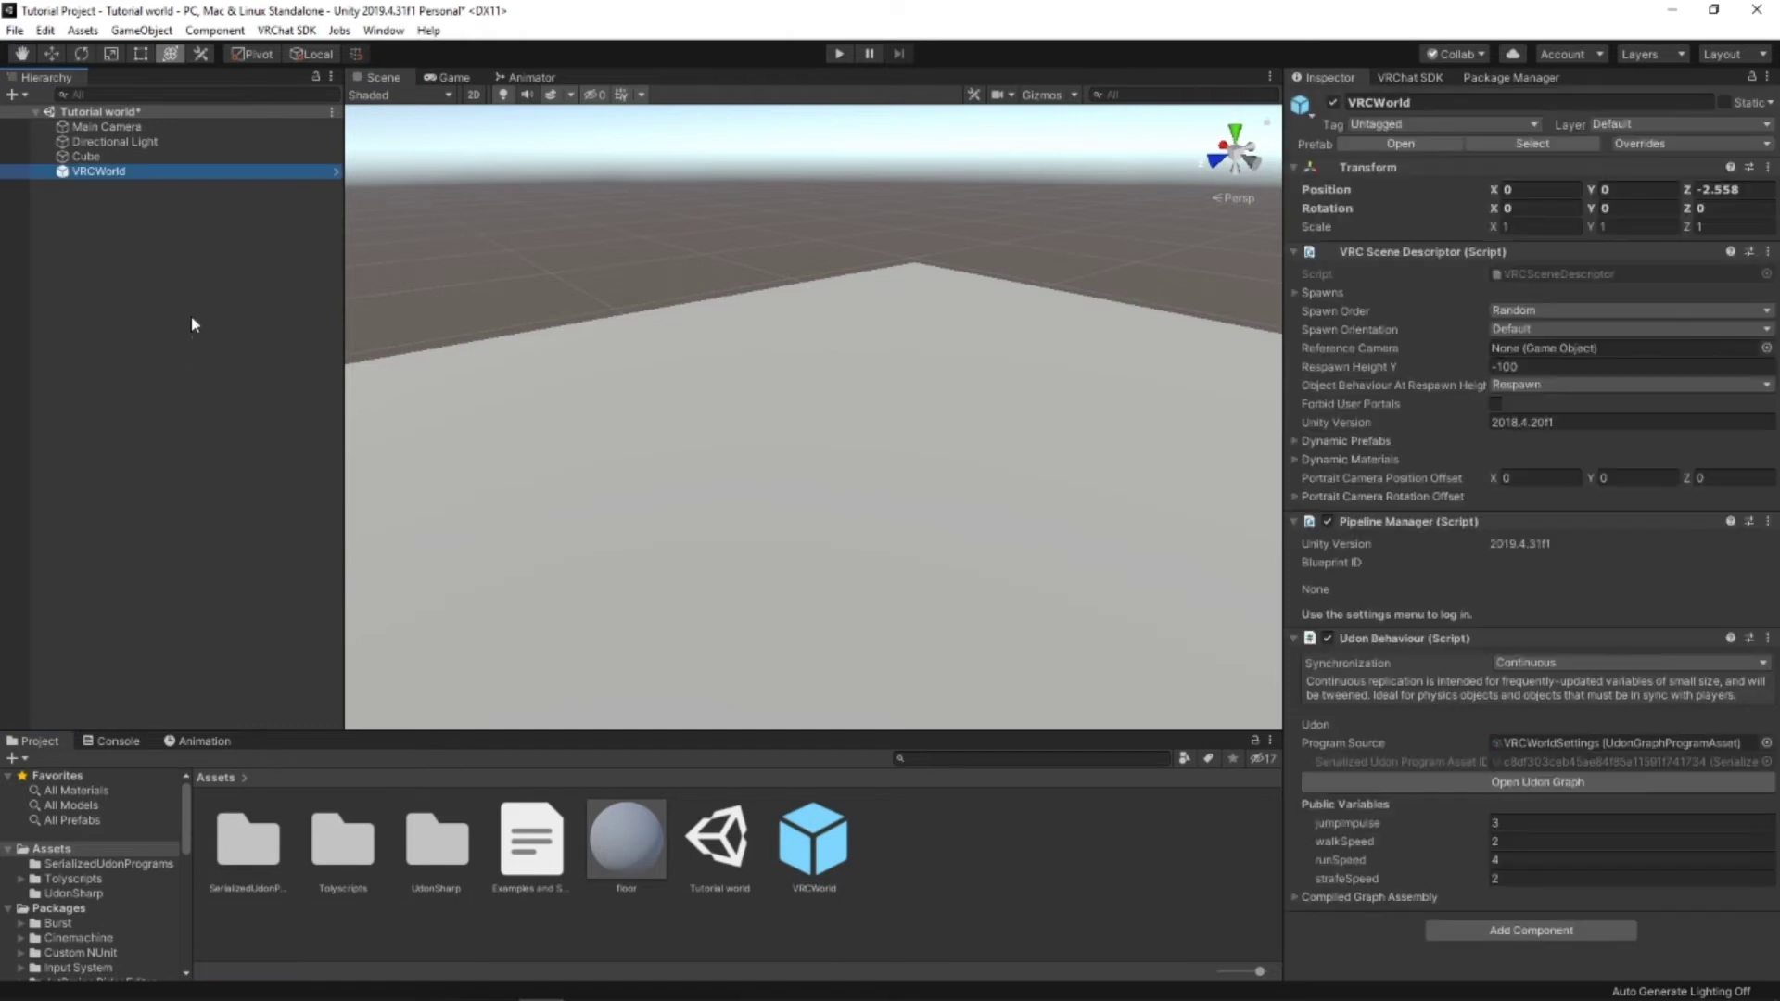
key("f")
right_click_drag(781, 592, 898, 587)
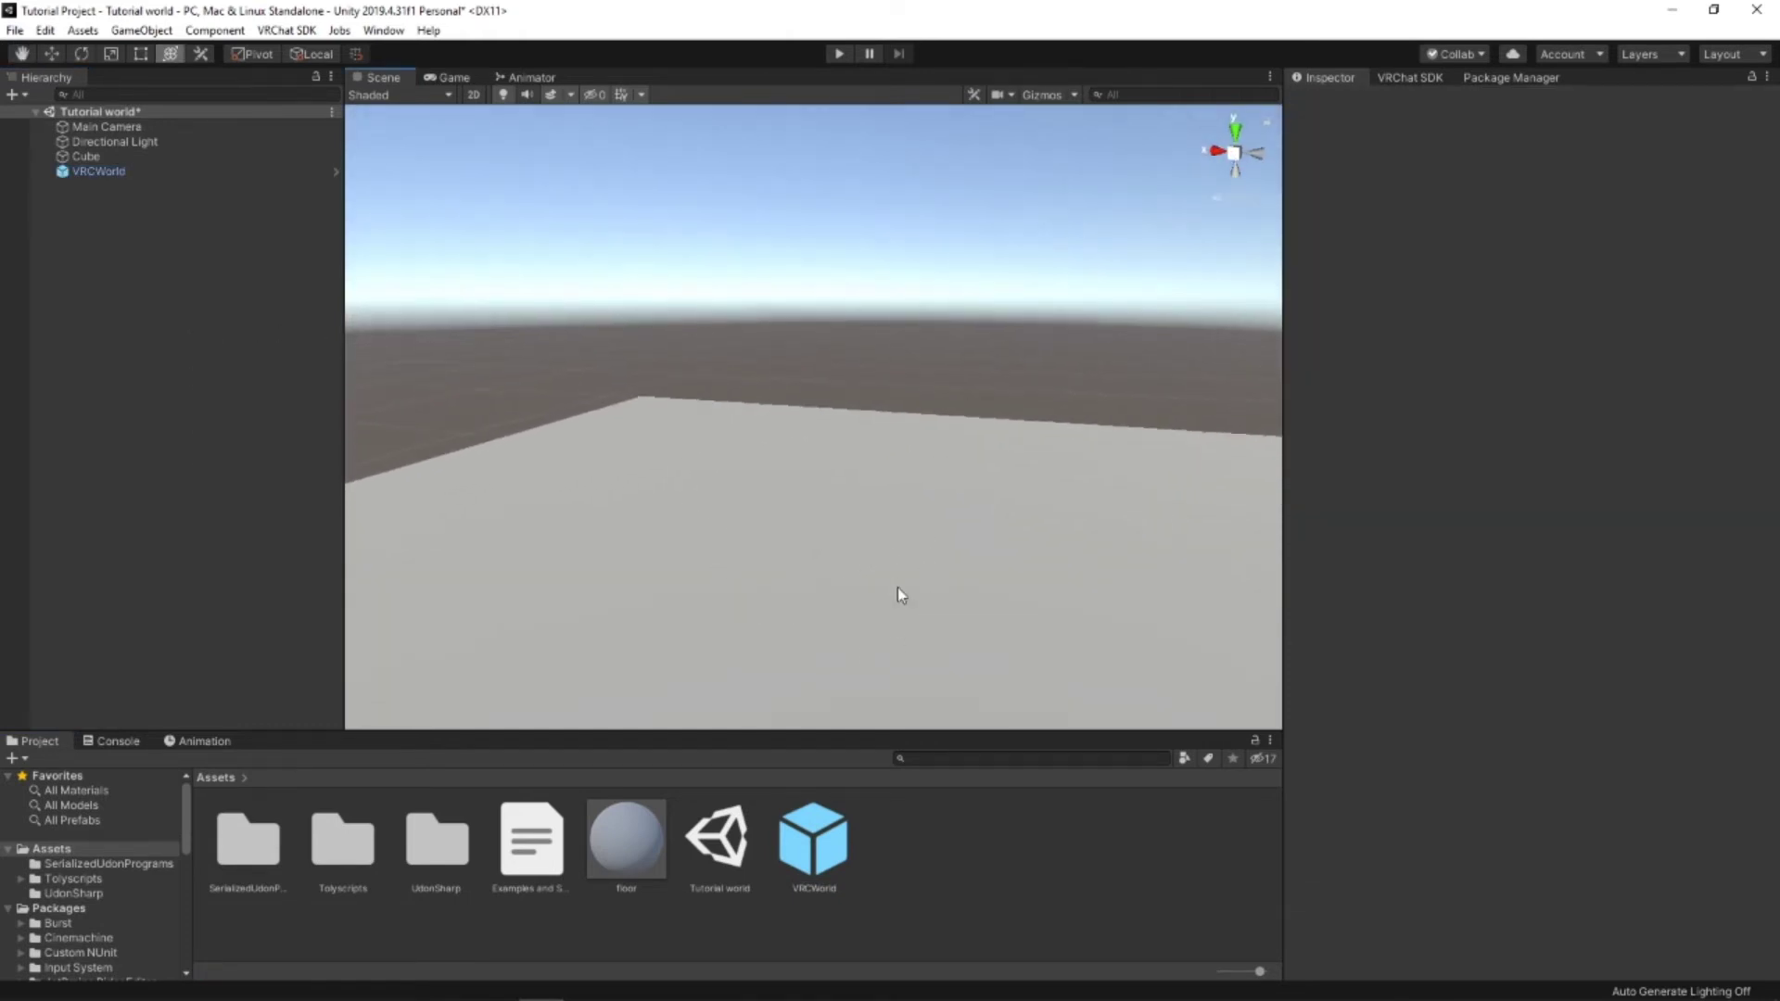
left_click(140, 171)
right_click_drag(754, 371, 770, 375)
key("f")
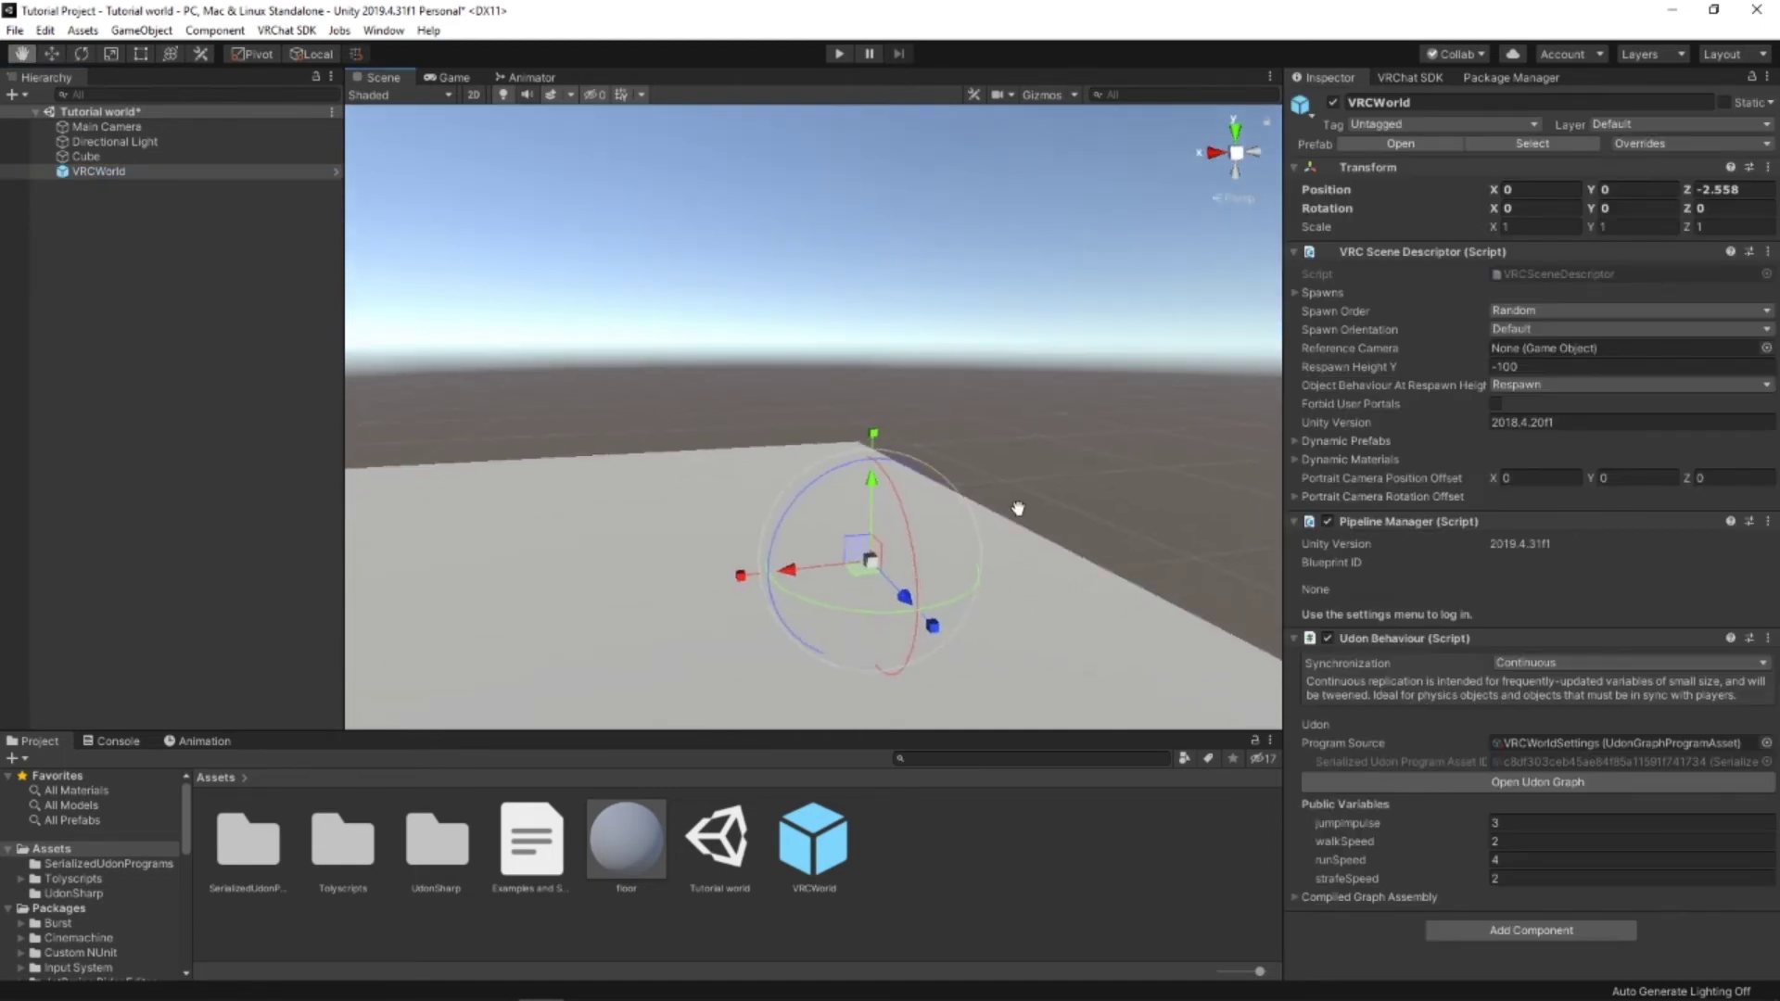
Step: Move VRCWorld above the floor slab to X 8.86, Y 4.11, Z 8.08
left_click_drag(900, 464, 565, 353)
middle_click_drag(566, 352, 1070, 604)
right_click_drag(1070, 604, 1333, 665)
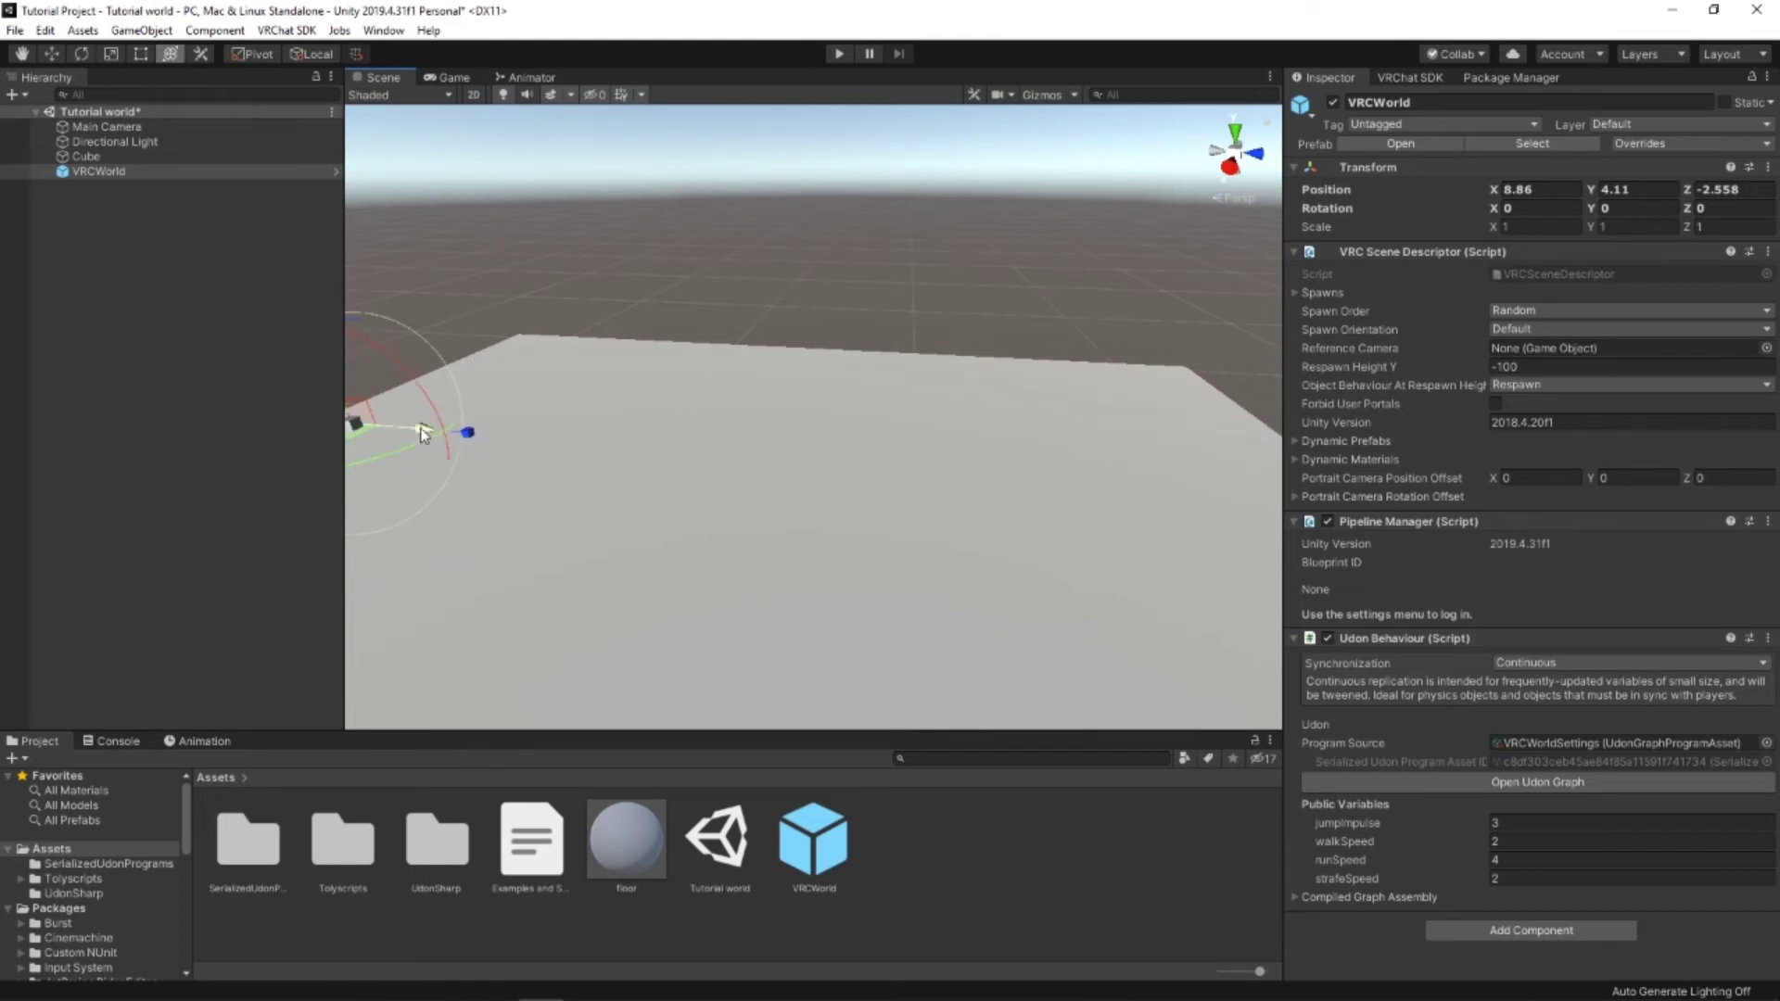
left_click_drag(429, 437, 835, 543)
middle_click_drag(872, 565, 805, 477)
right_click_drag(806, 478, 708, 427)
left_click(965, 819)
right_click_drag(927, 703, 854, 668)
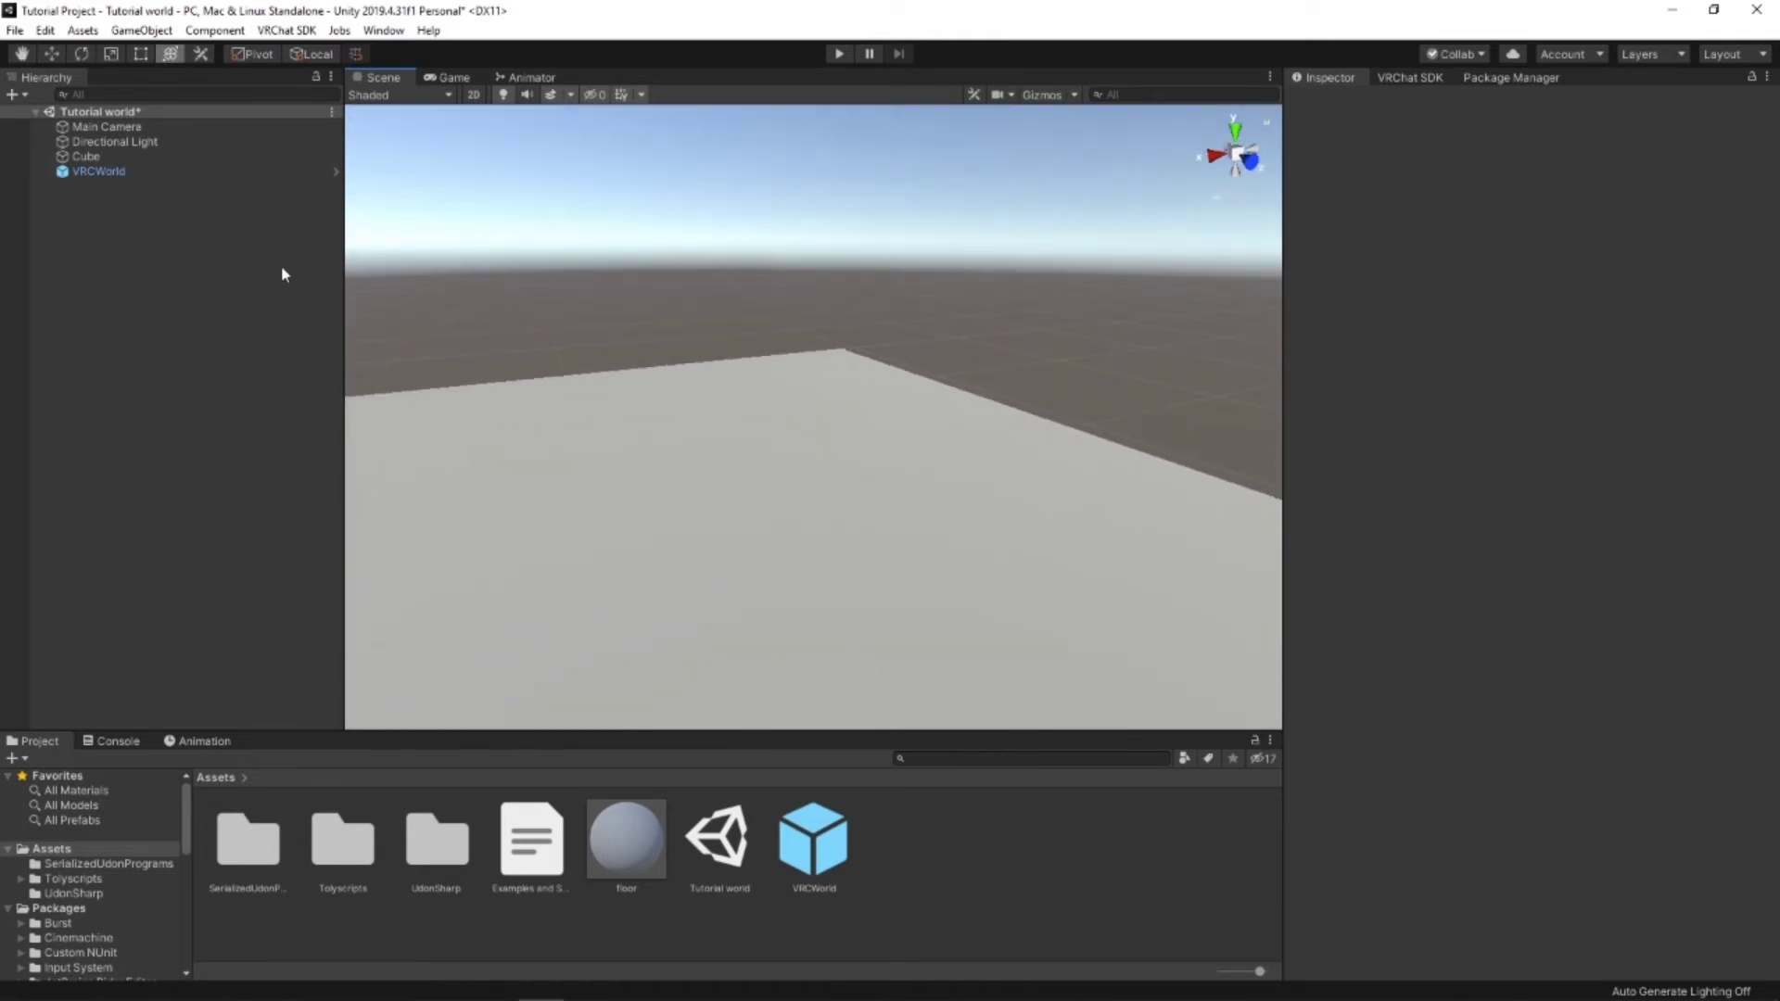
left_click(839, 54)
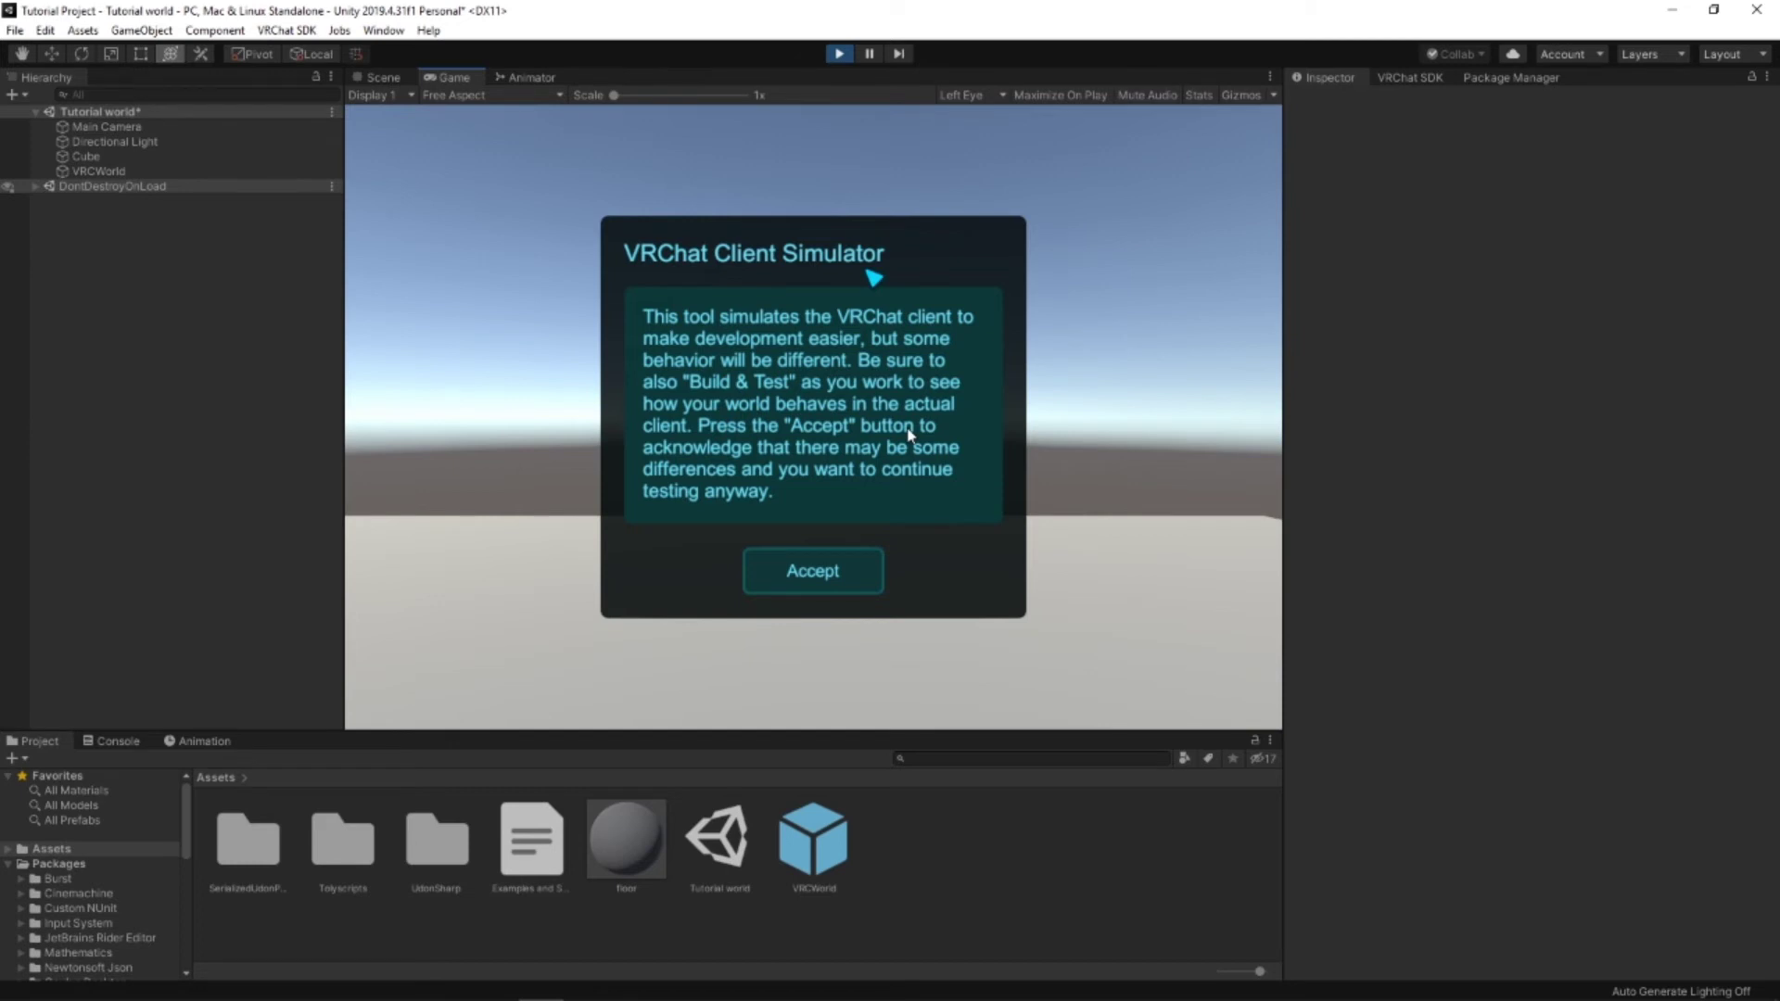
left_click(1271, 77)
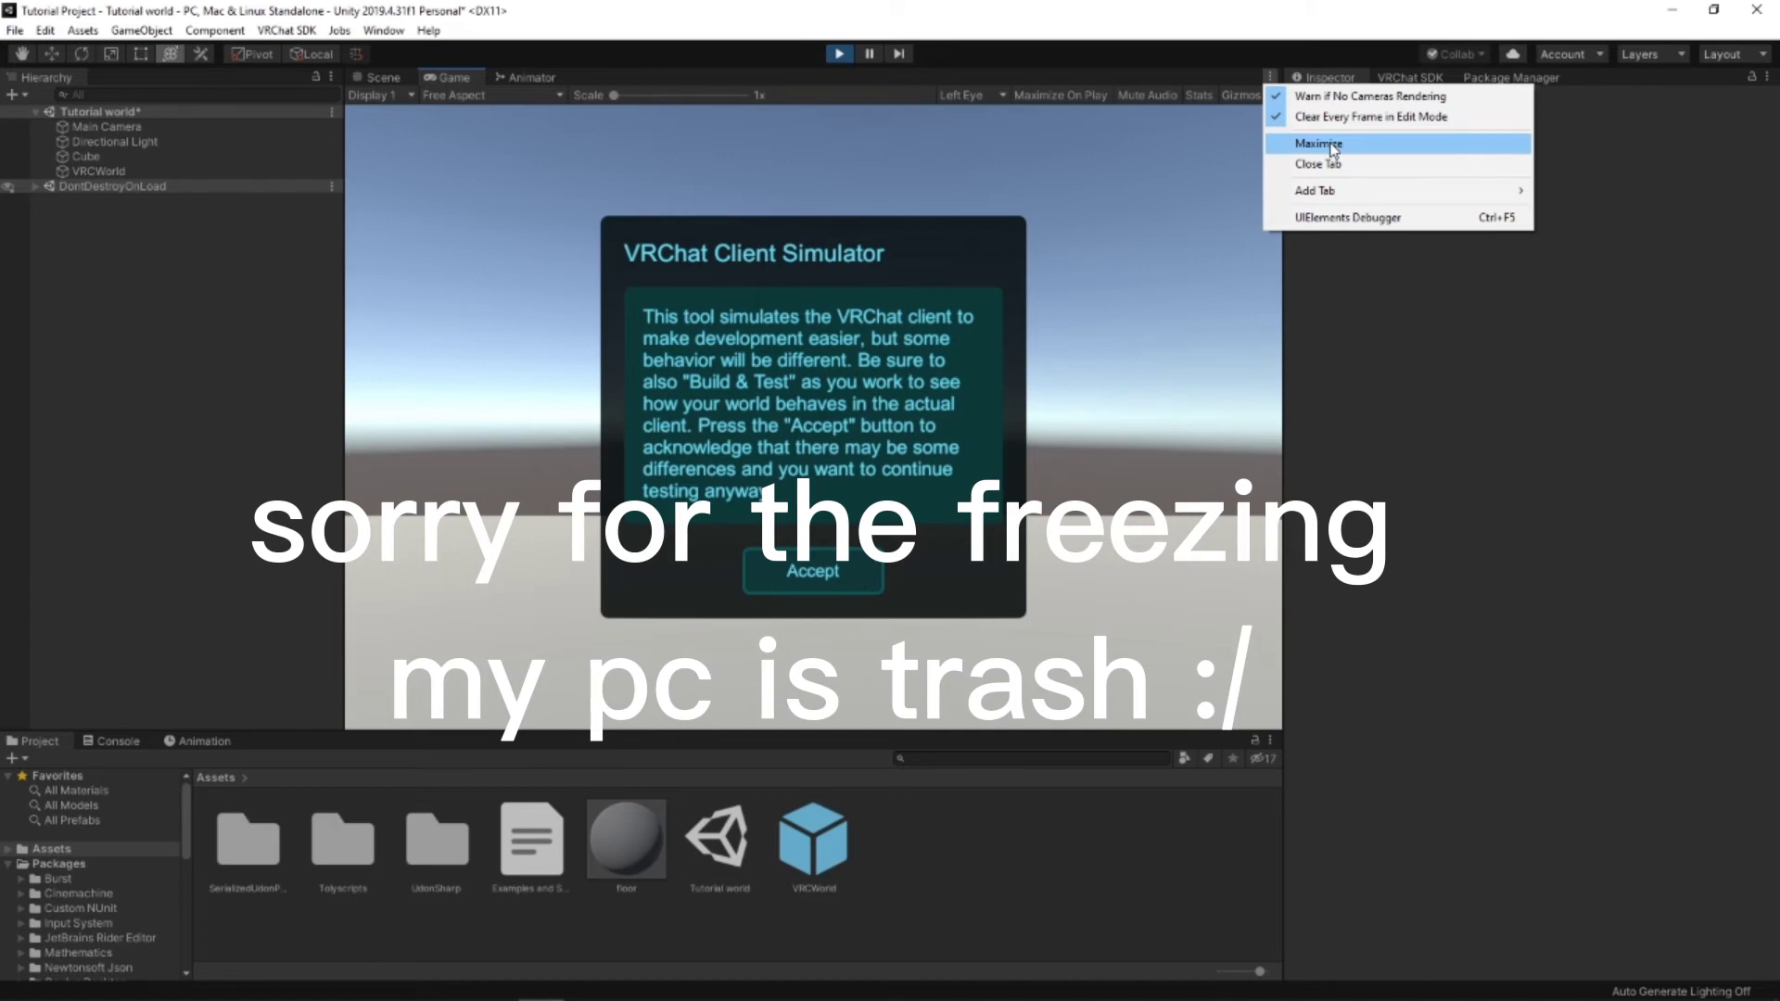
left_click(1320, 144)
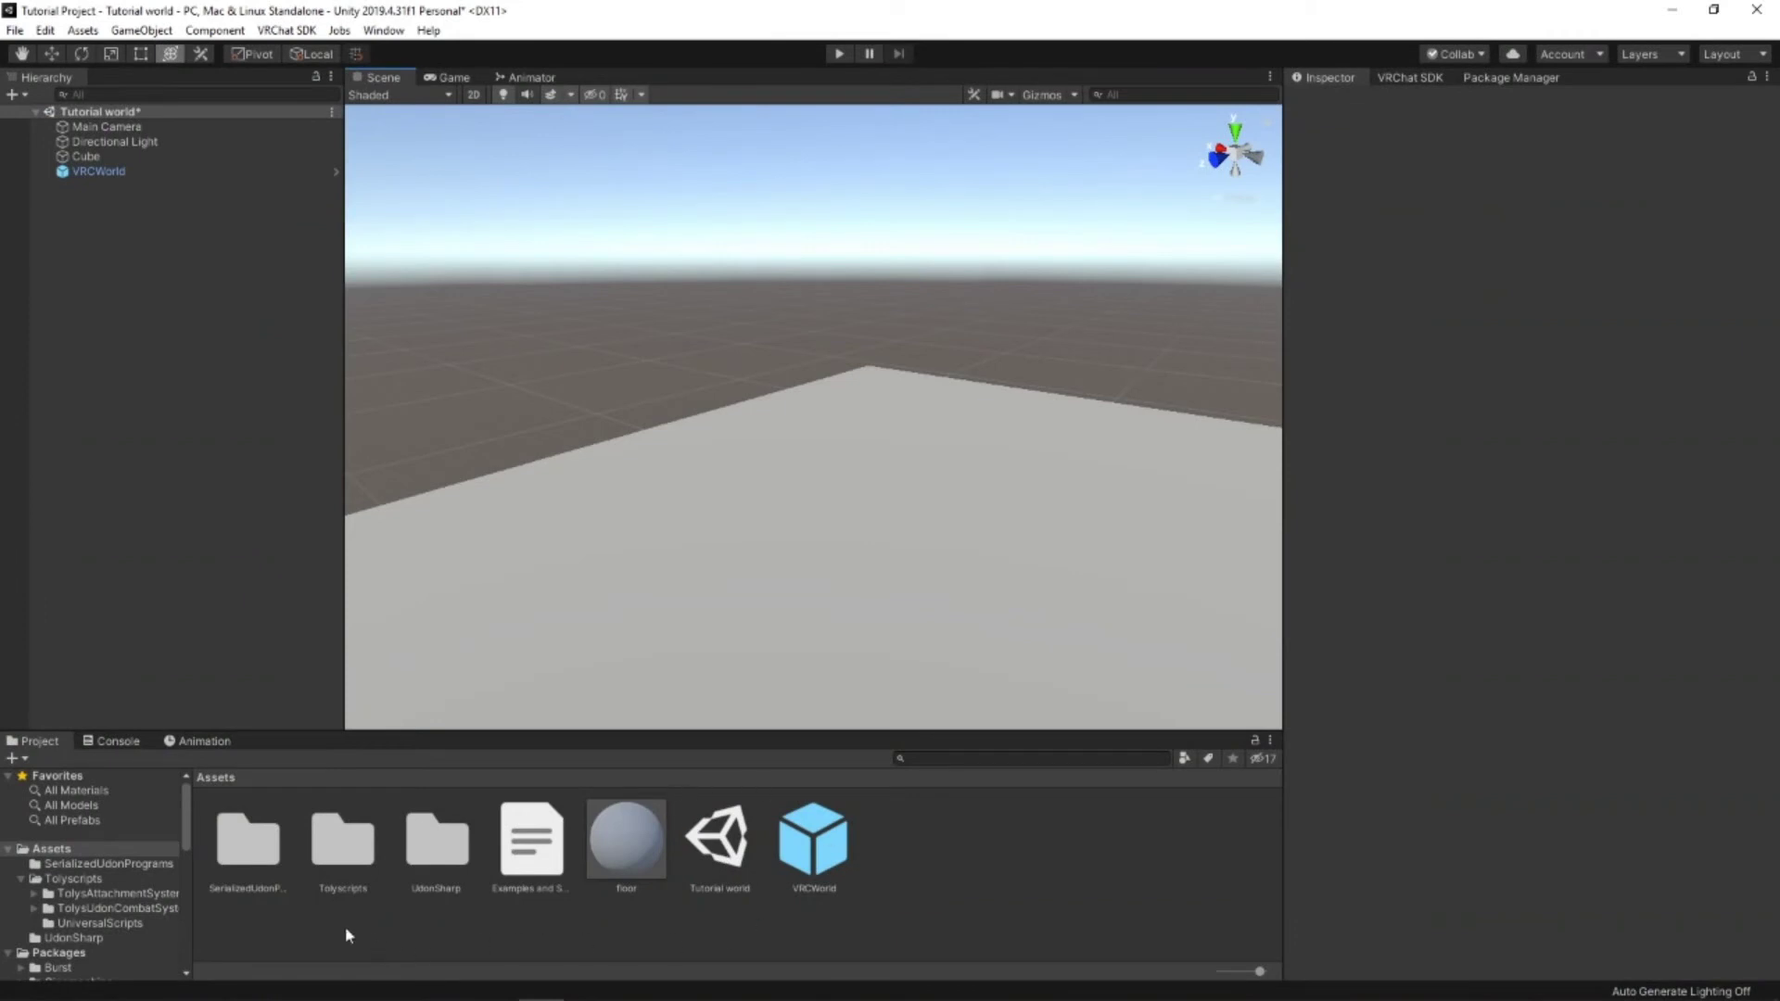
Step: Add Combat System from Tolyscripts > TolysUdonCombatSystem to the Hierarchy and unpack it completely
double_click(343, 848)
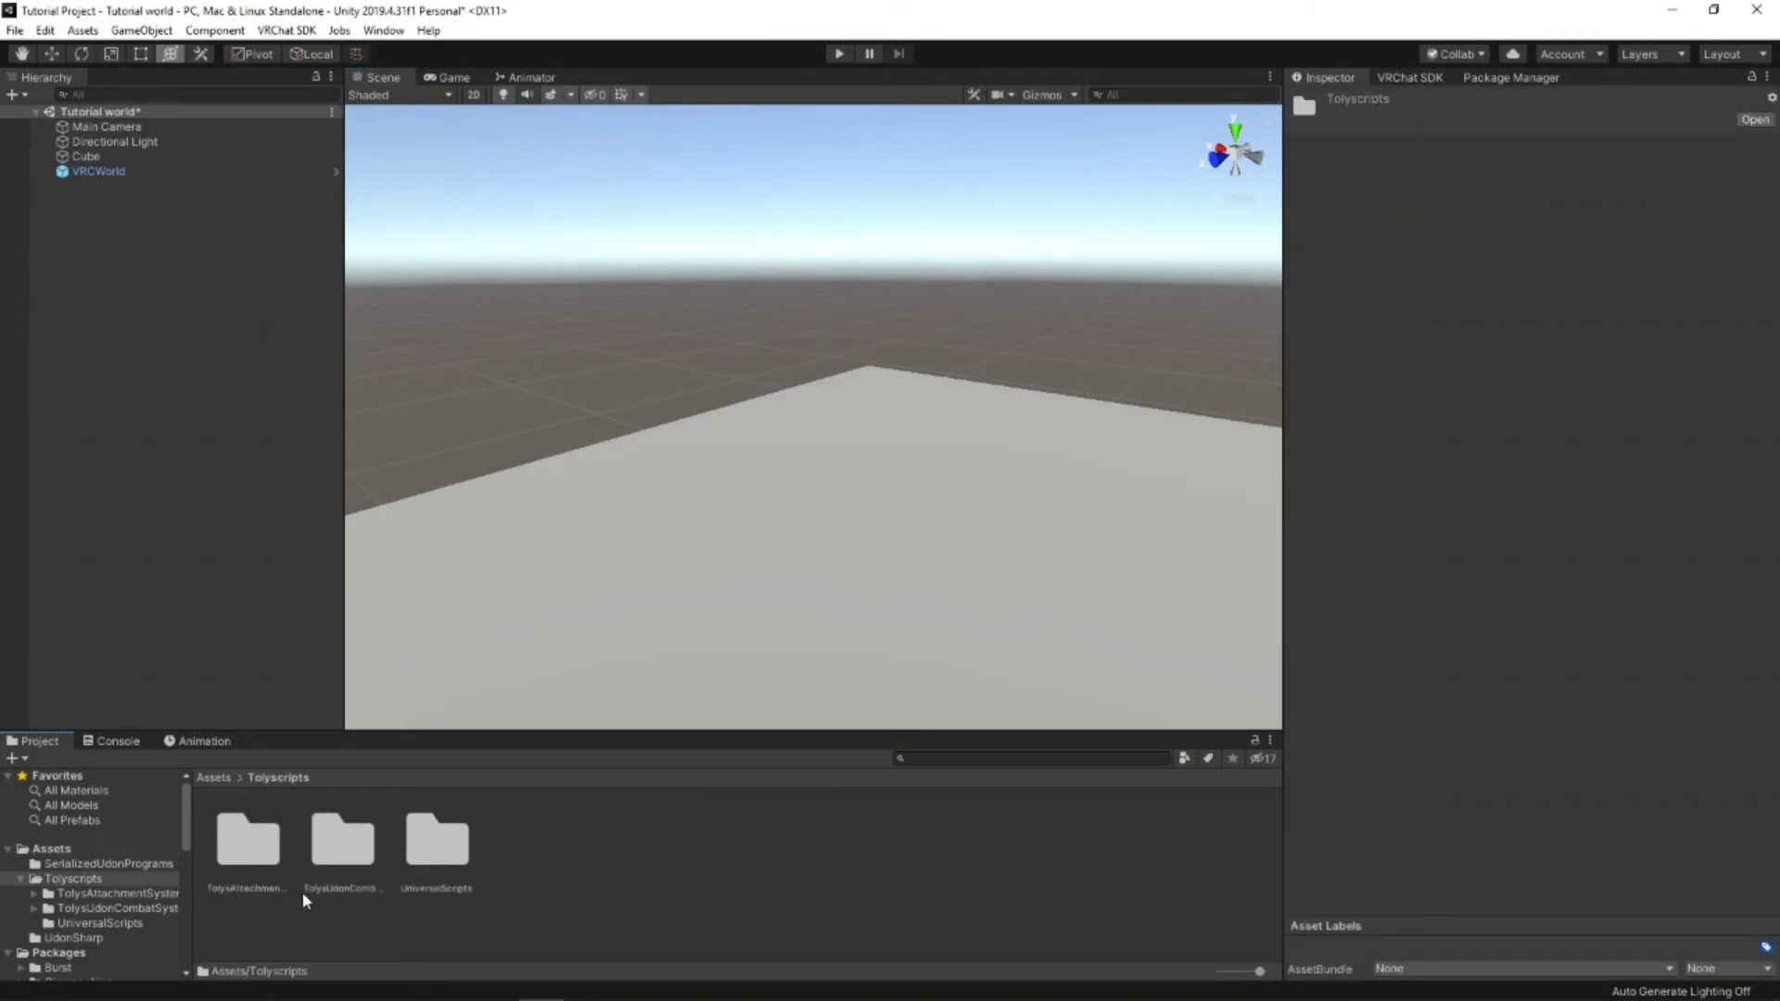
double_click(340, 861)
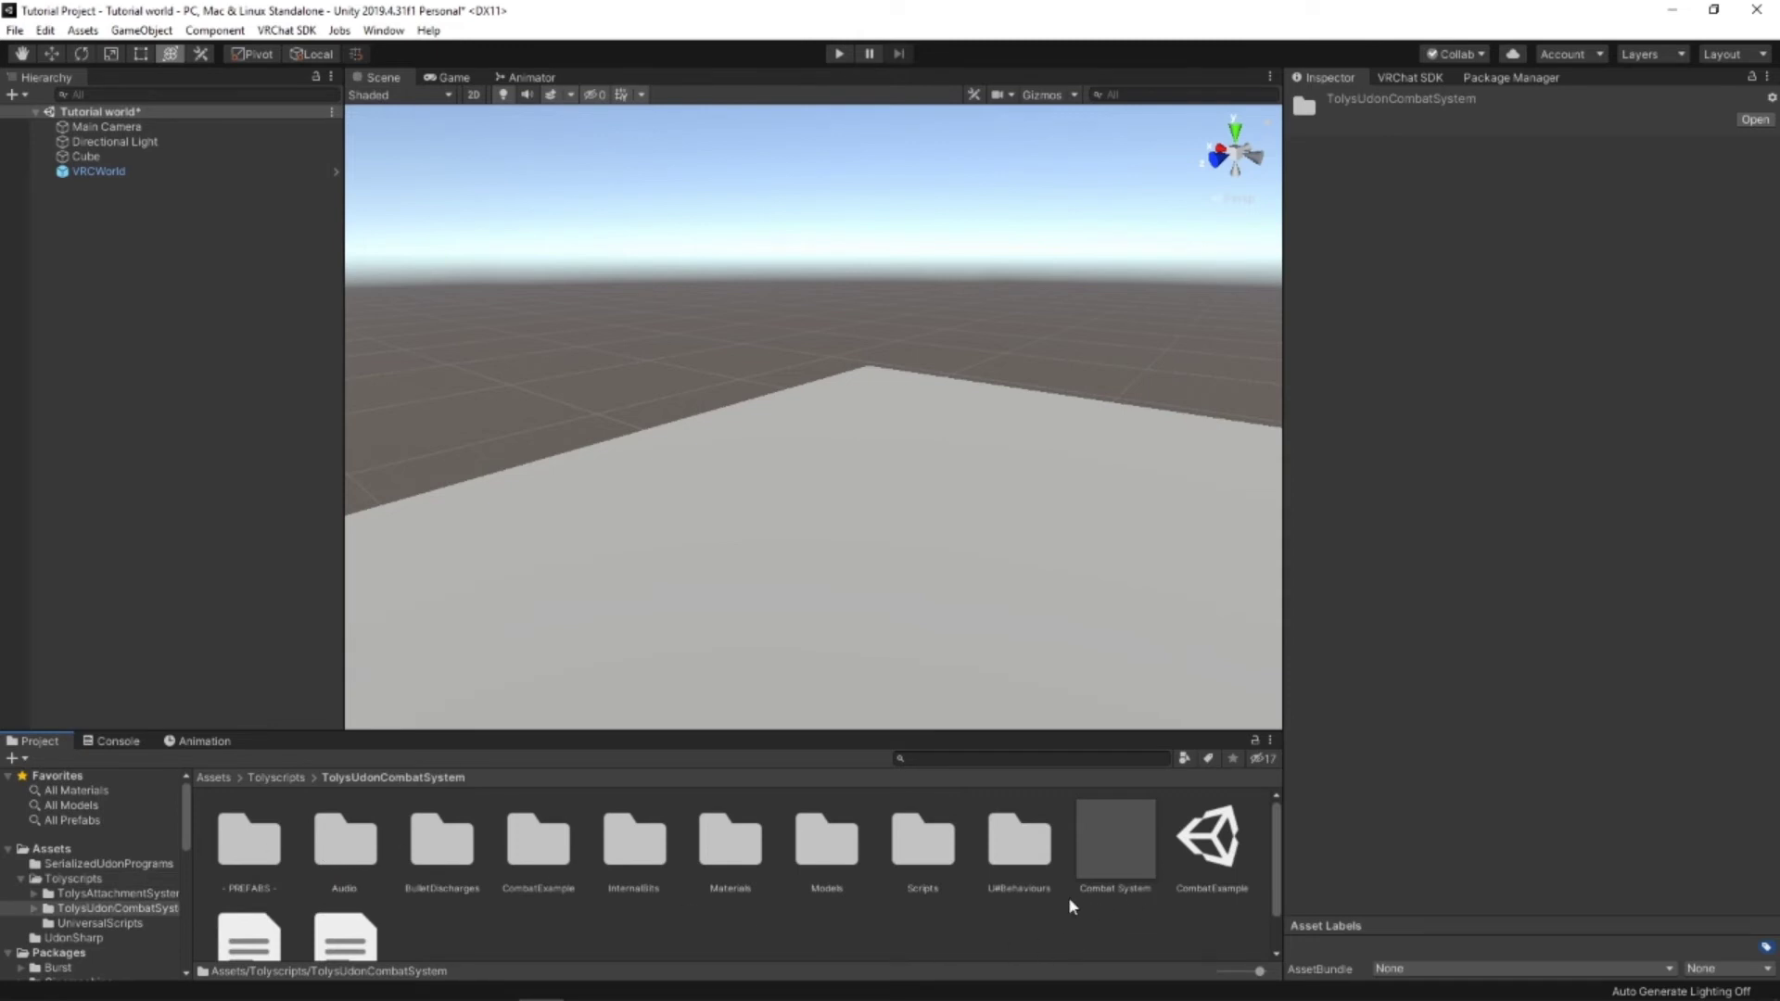
left_click(1116, 858)
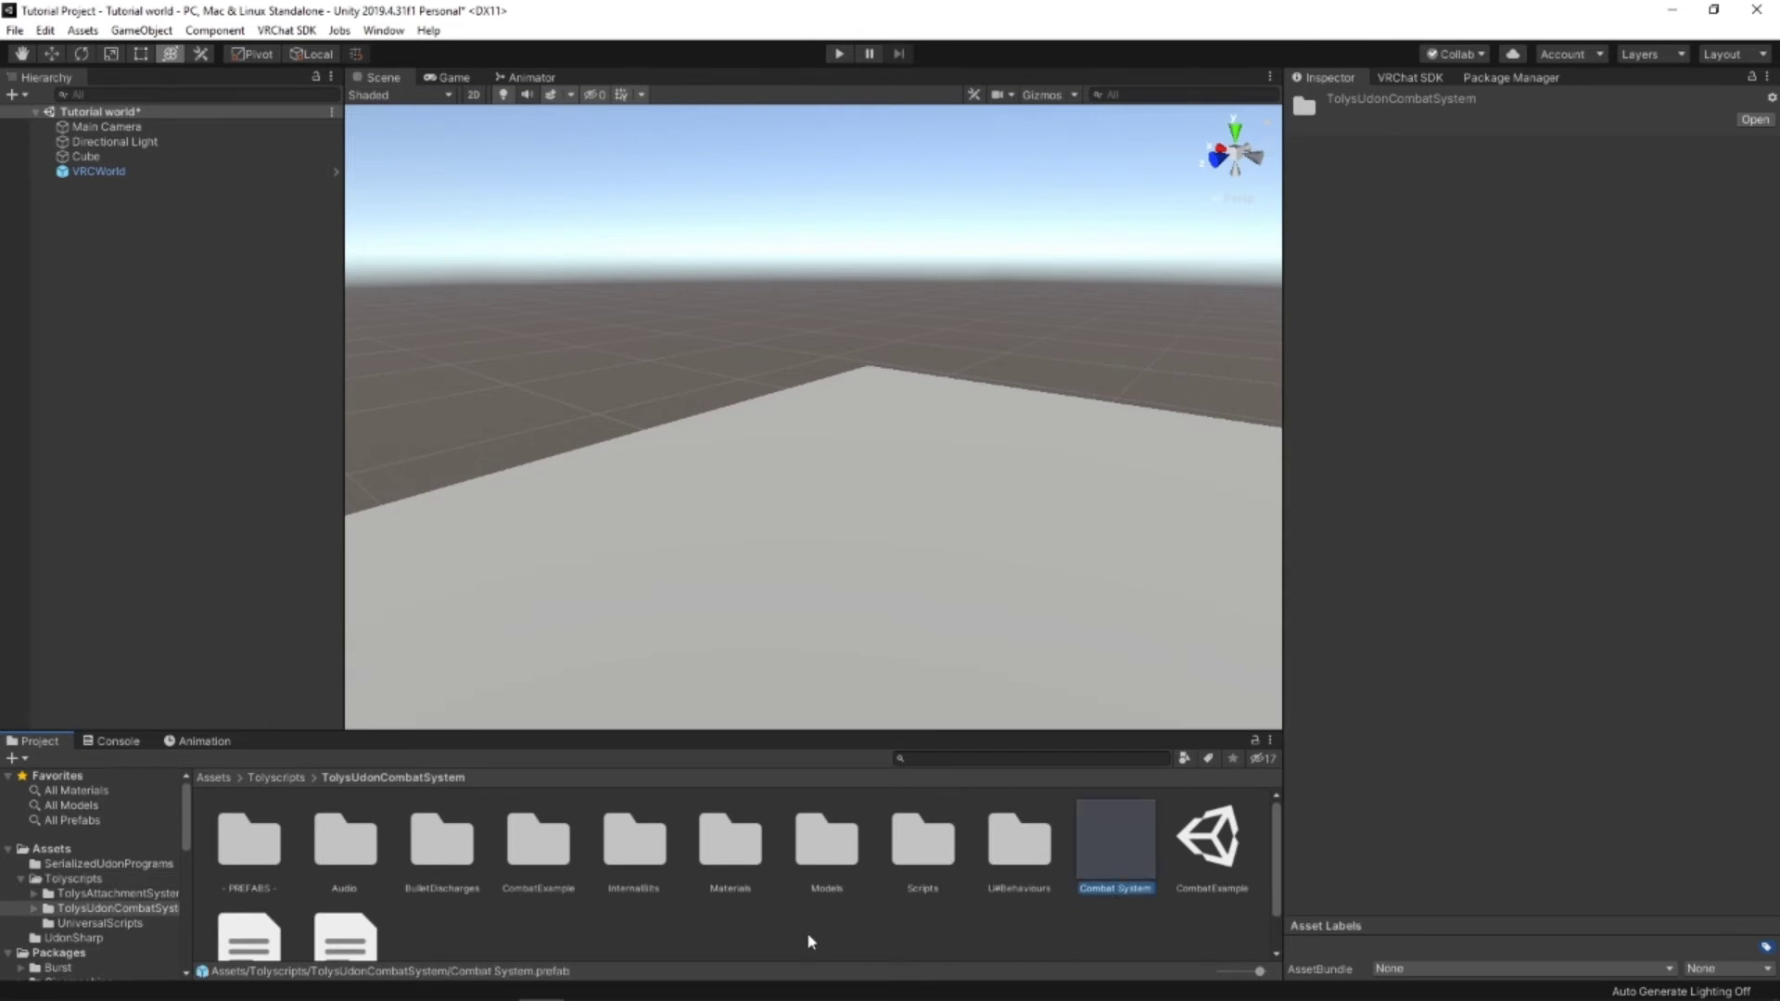
left_click_drag(1113, 844, 186, 323)
right_click(83, 188)
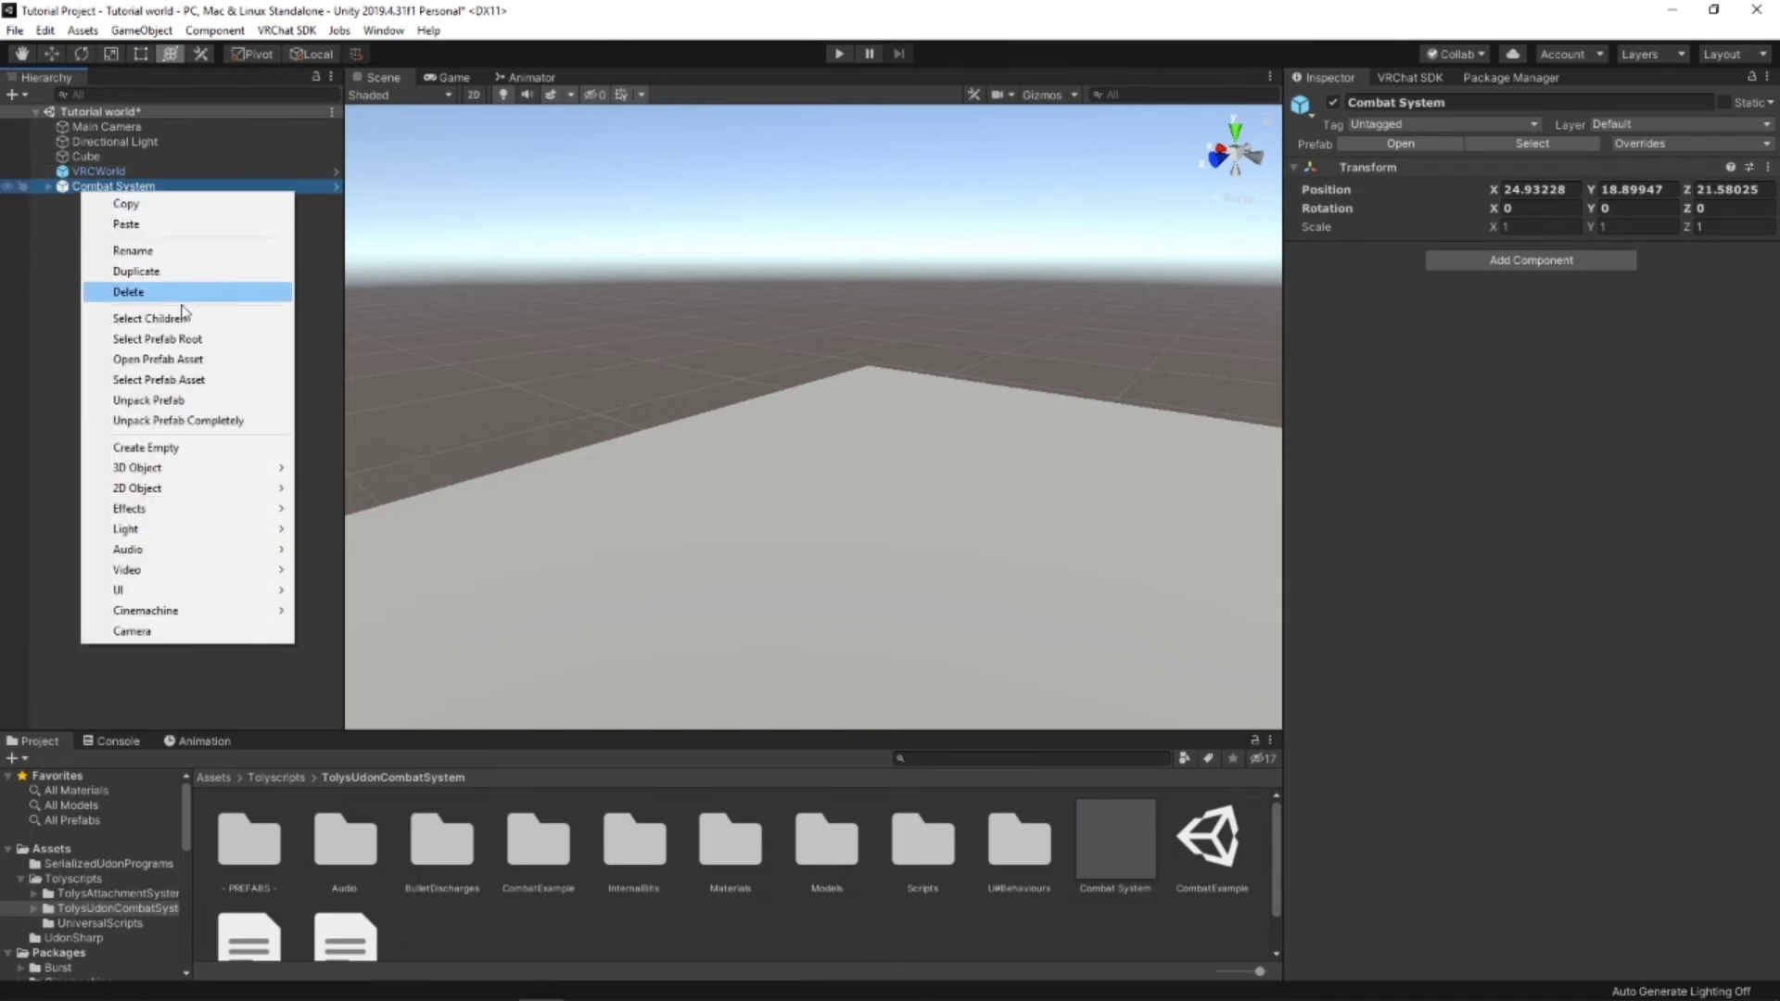
left_click(146, 422)
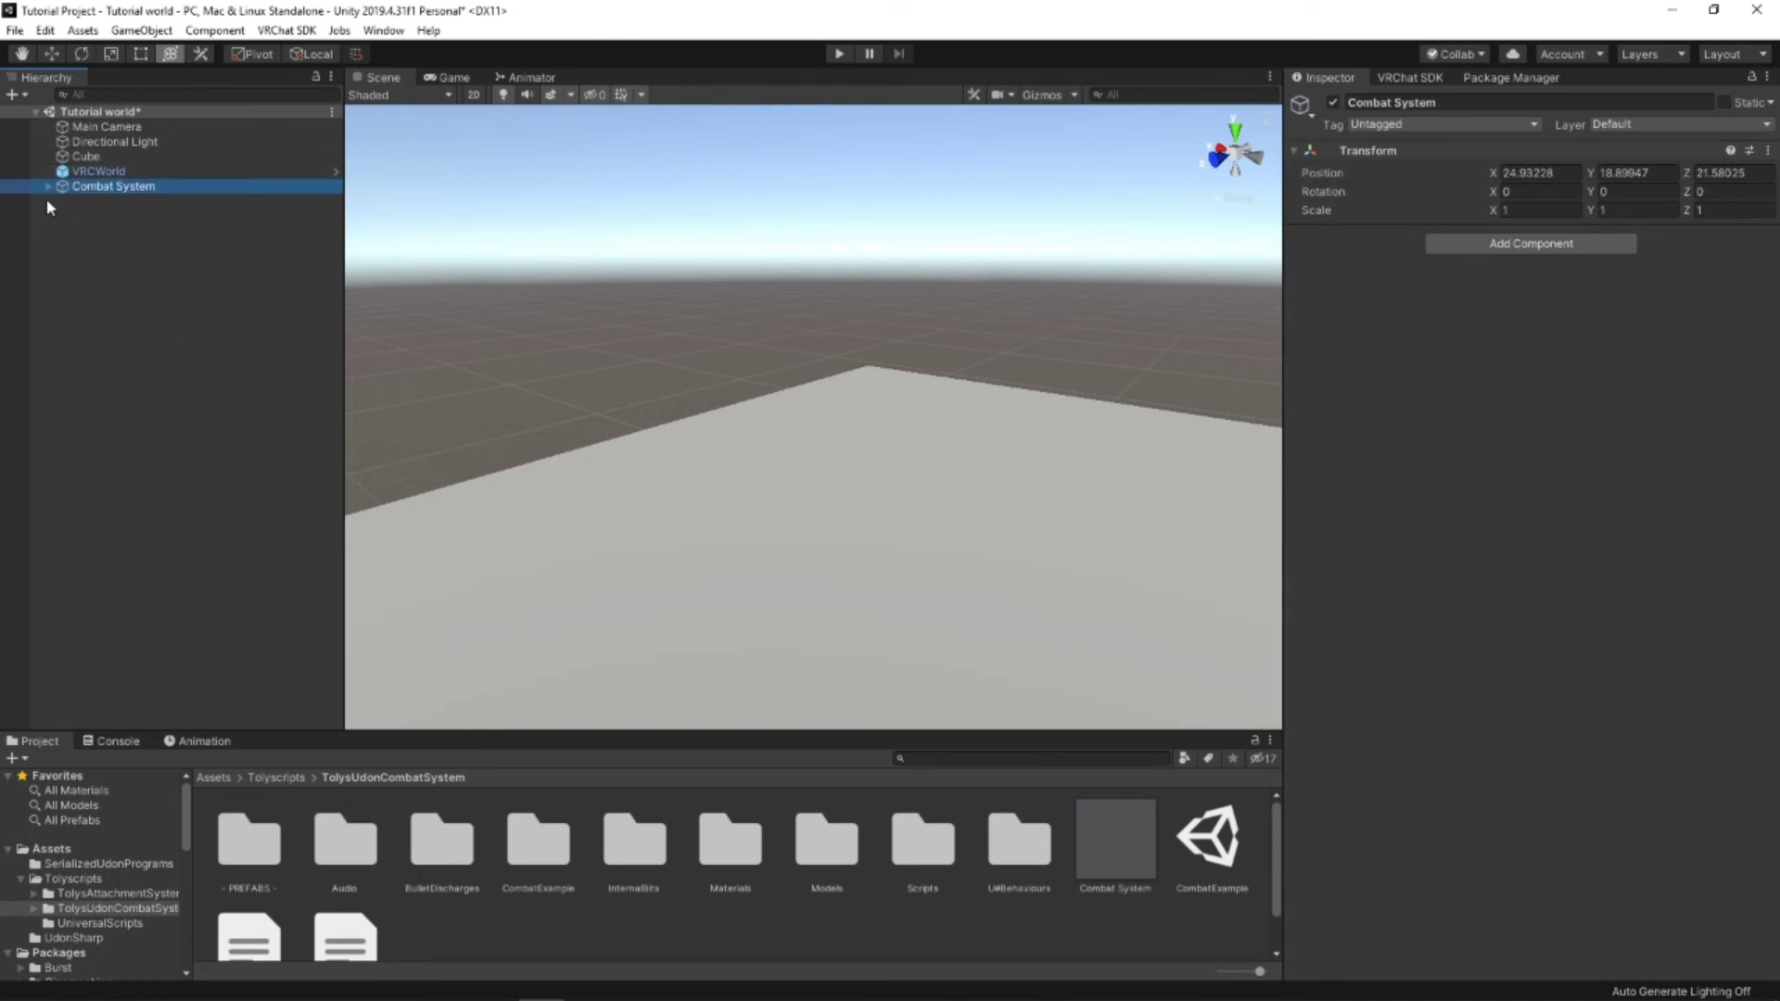
Step: Select PlayerHealth under Combat System, keeping its Respawn Health at 100
right_click_drag(676, 426, 783, 418)
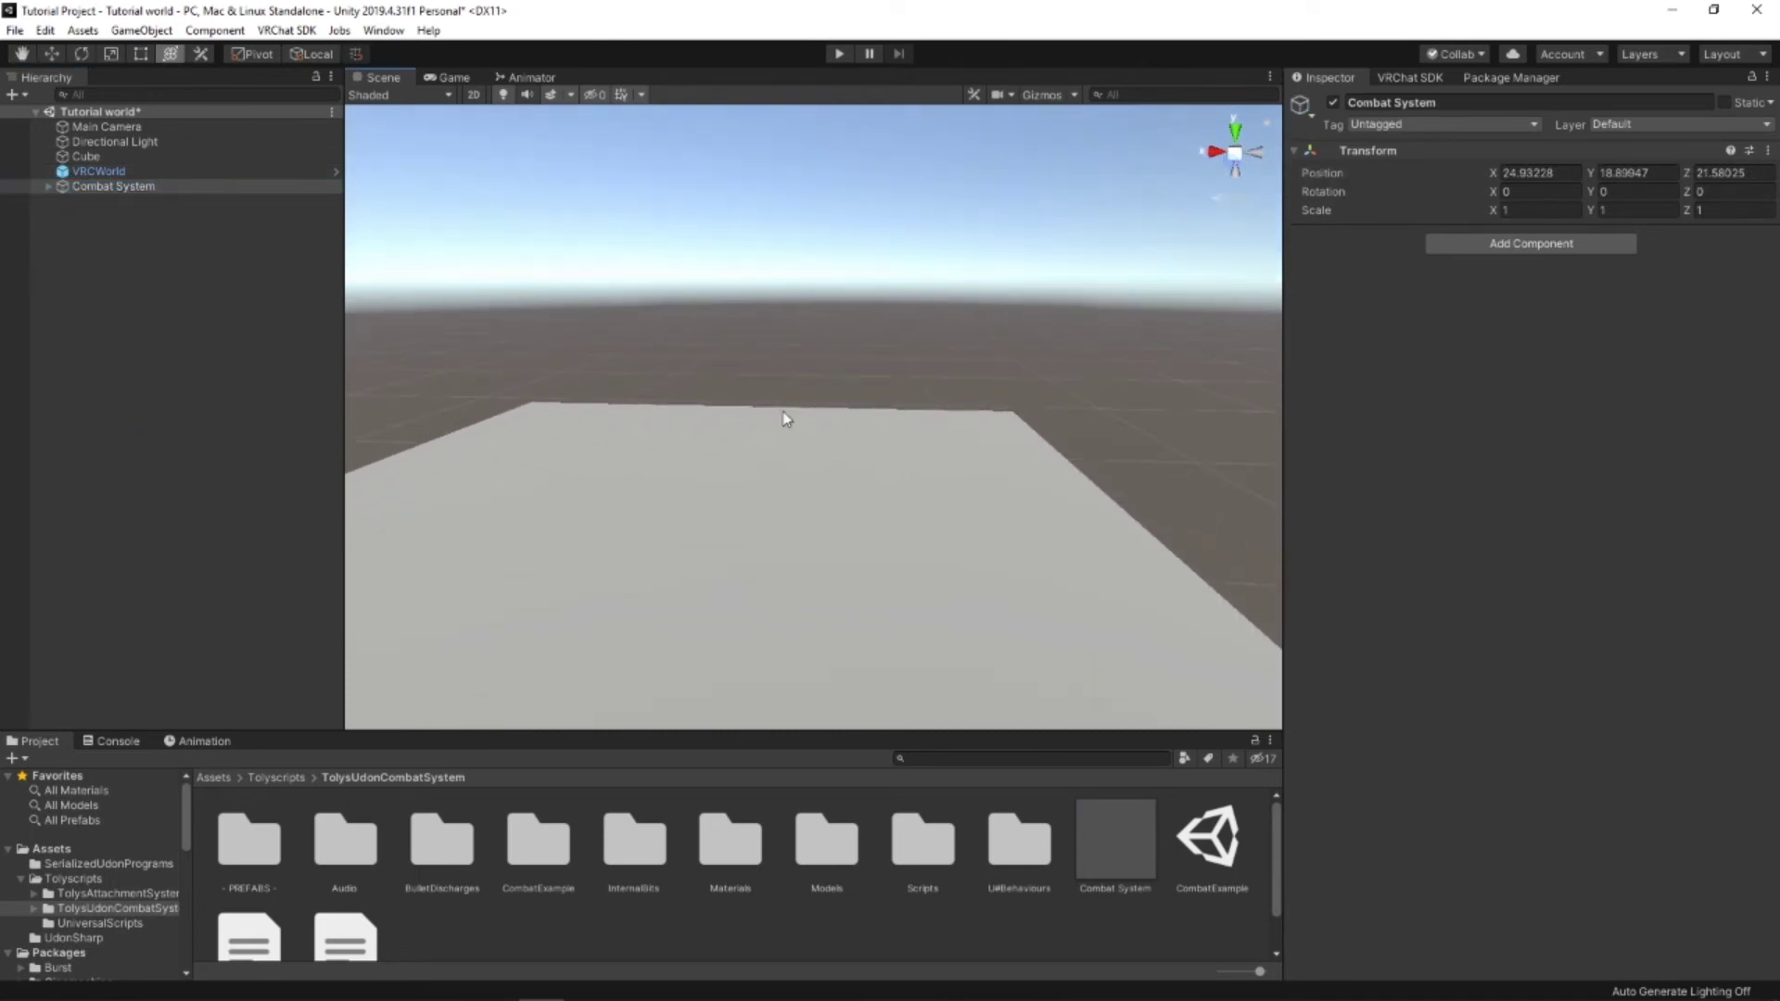
left_click(47, 186)
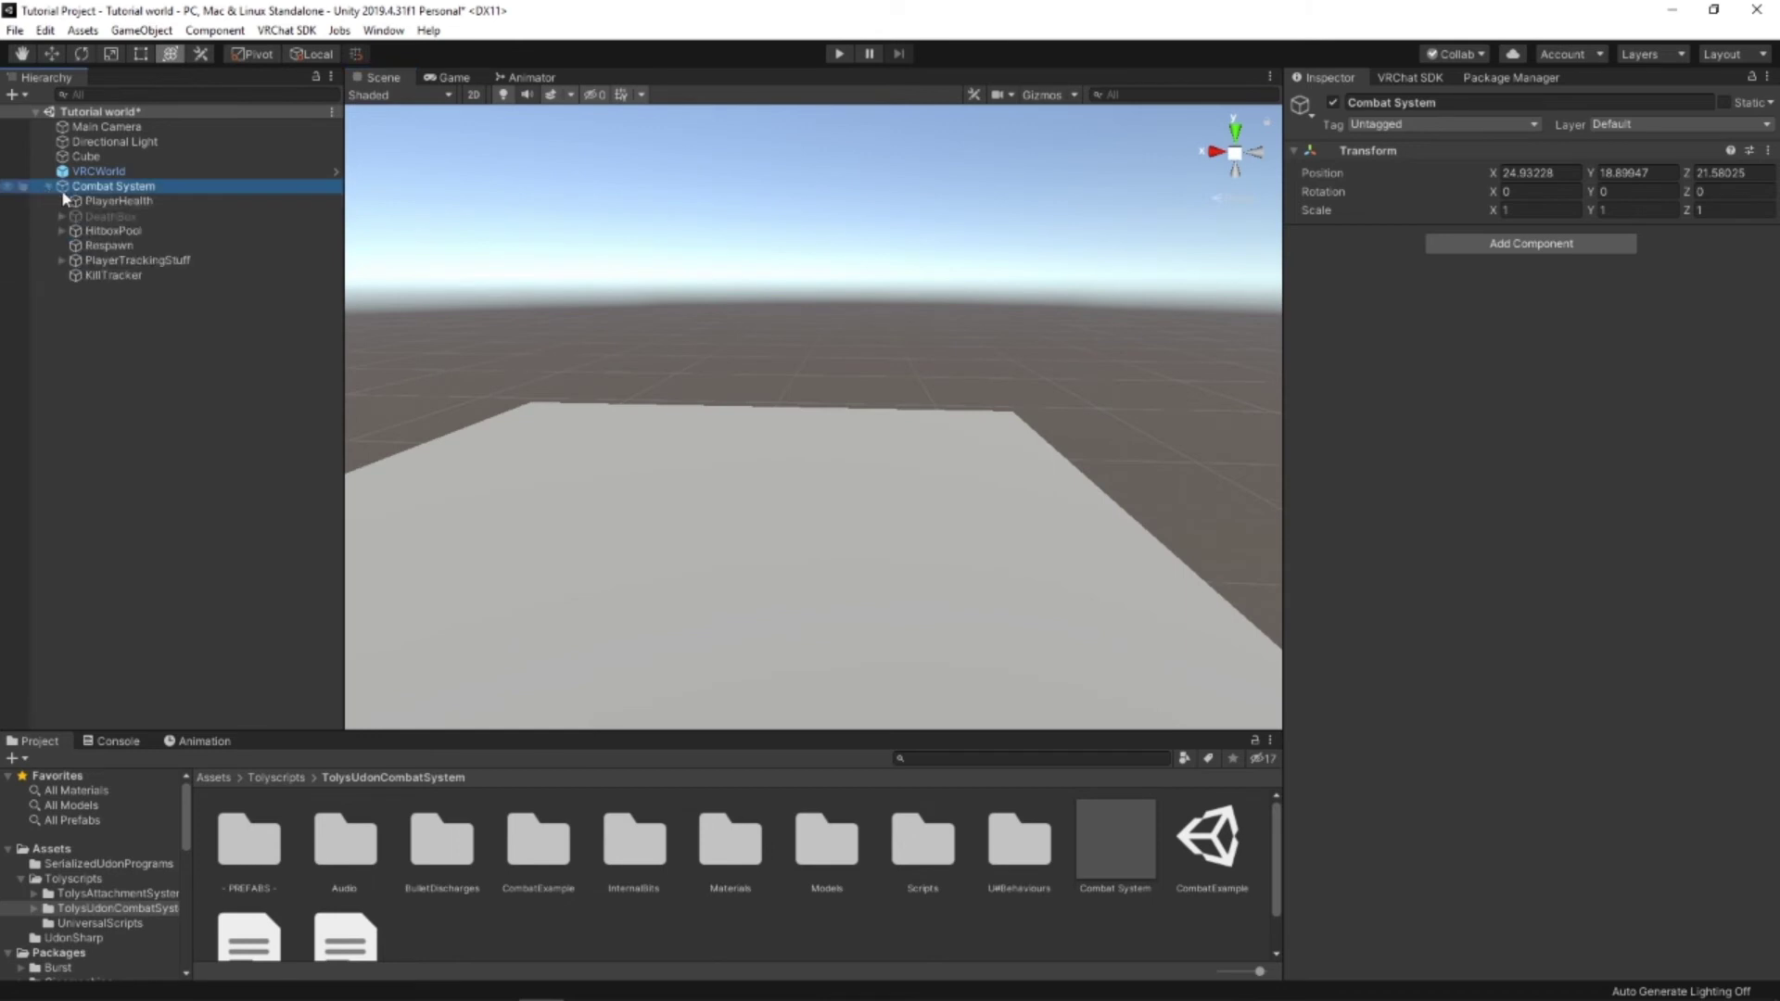
left_click(105, 201)
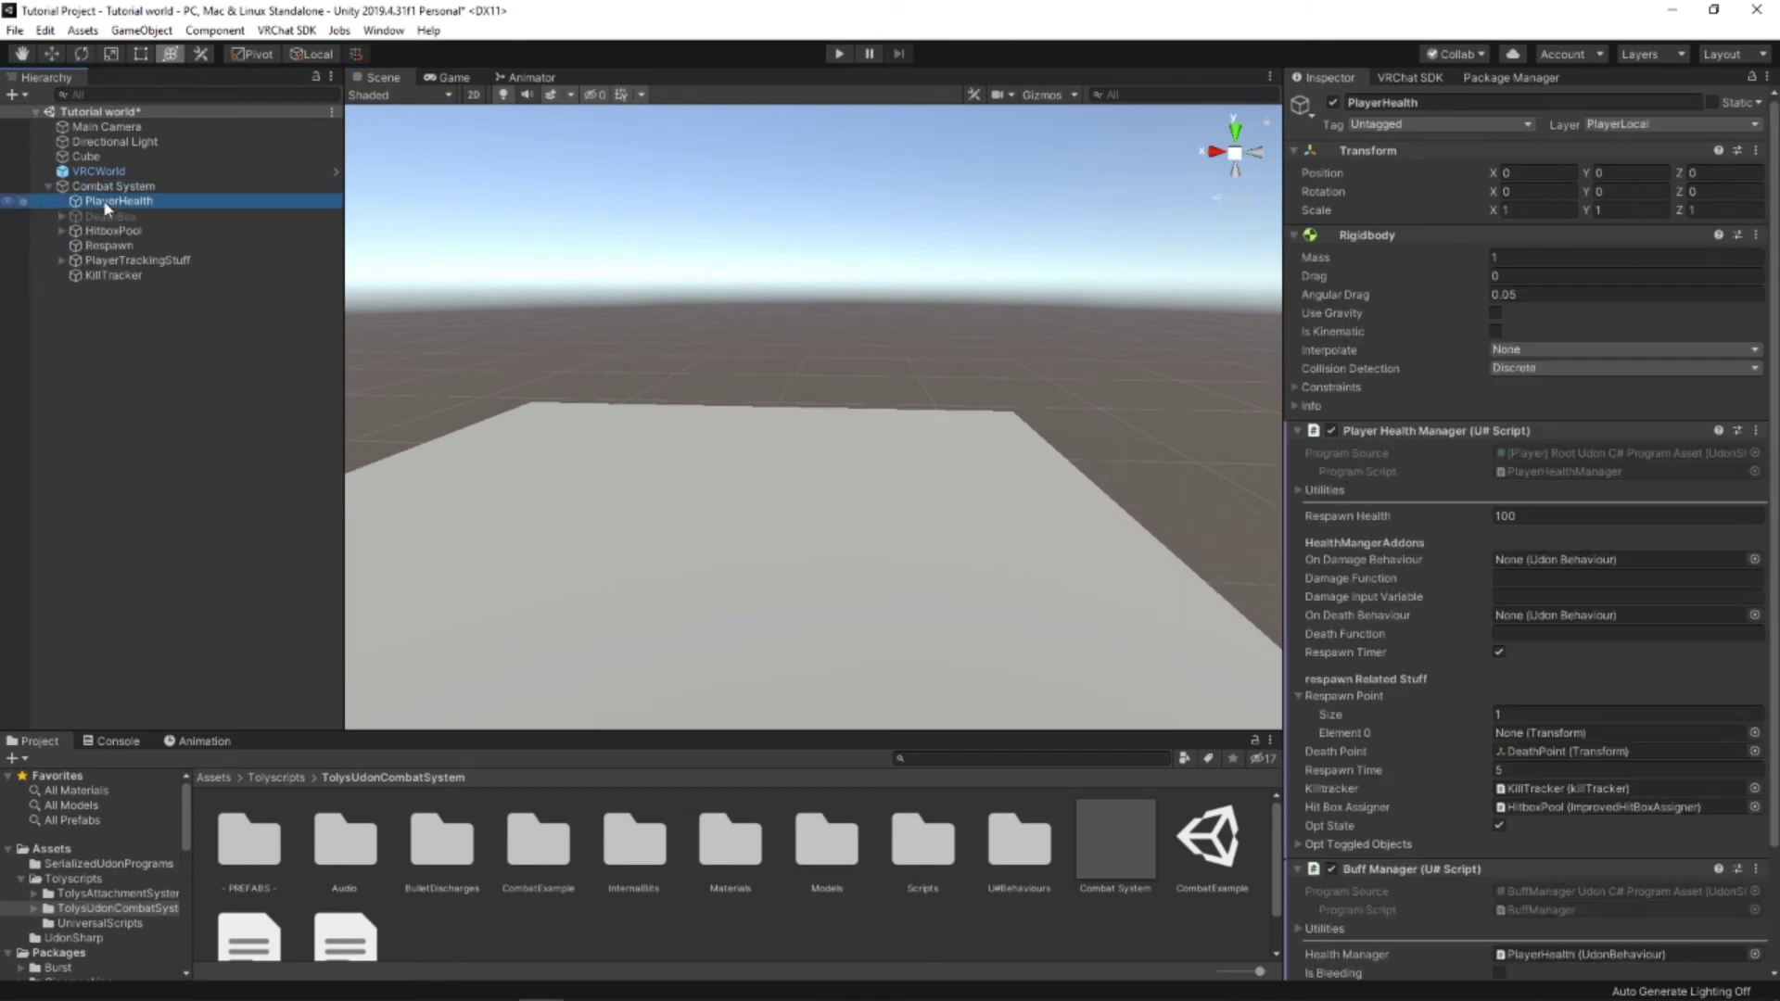
right_click_drag(759, 299, 640, 298)
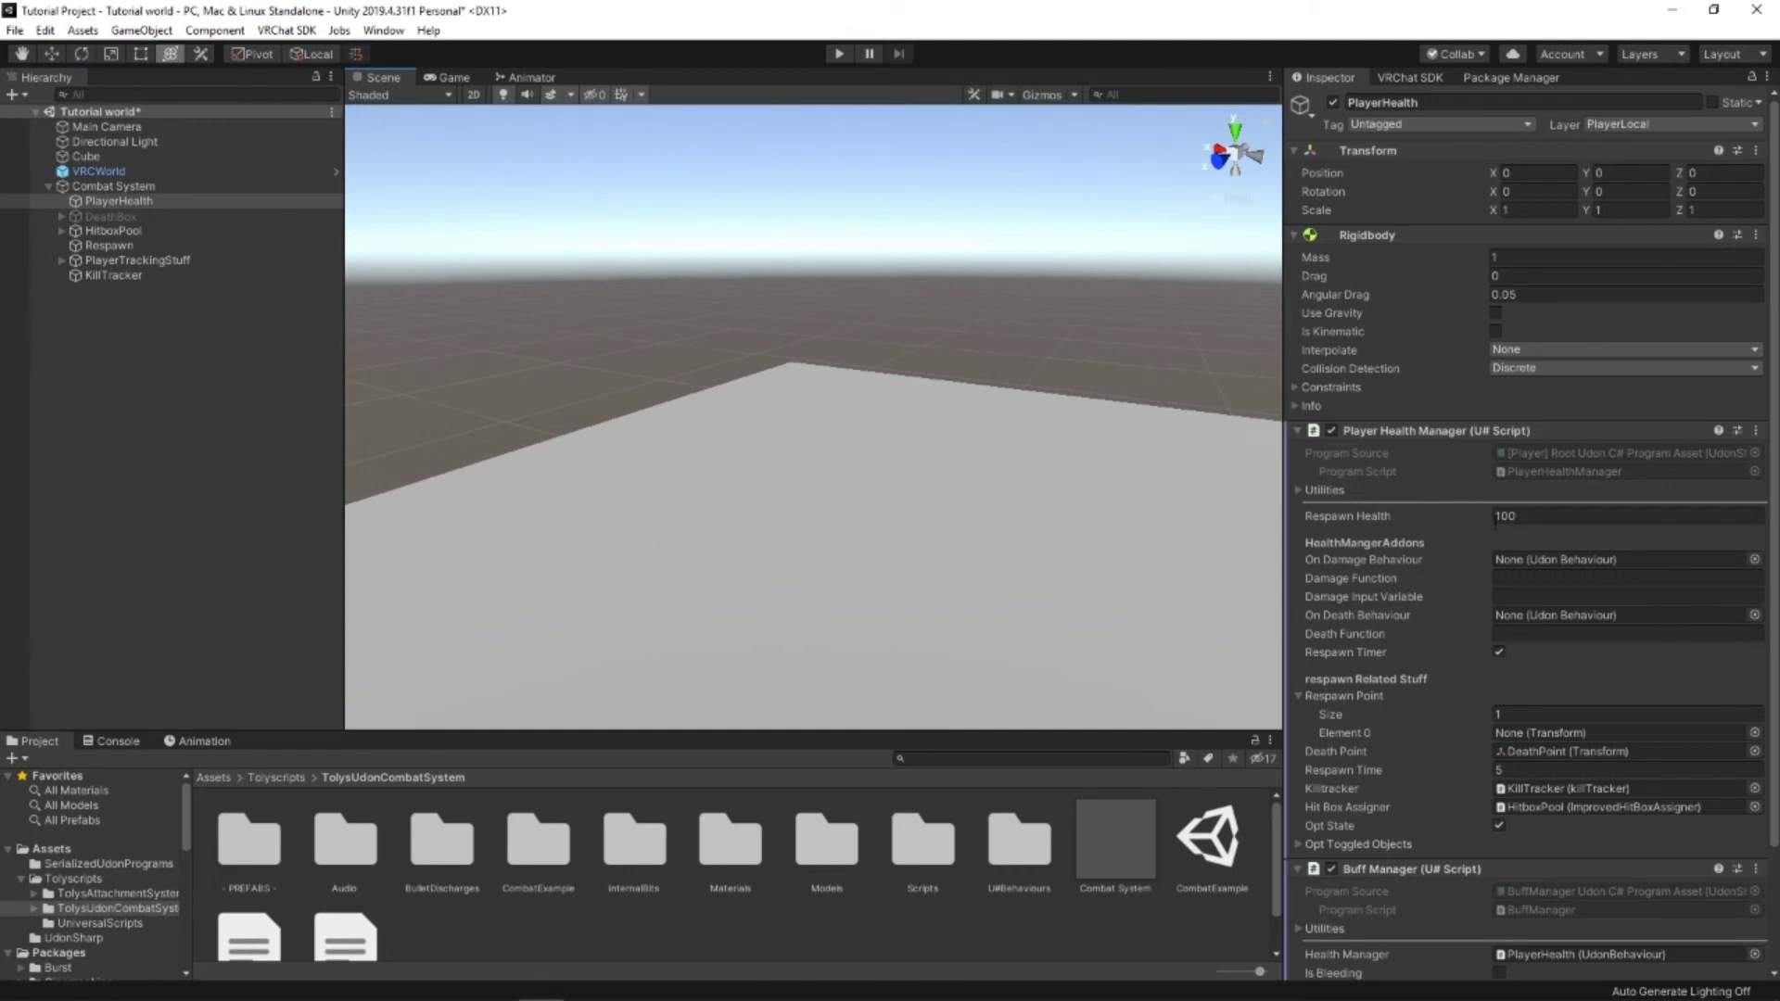
left_click(1488, 516)
key("Return")
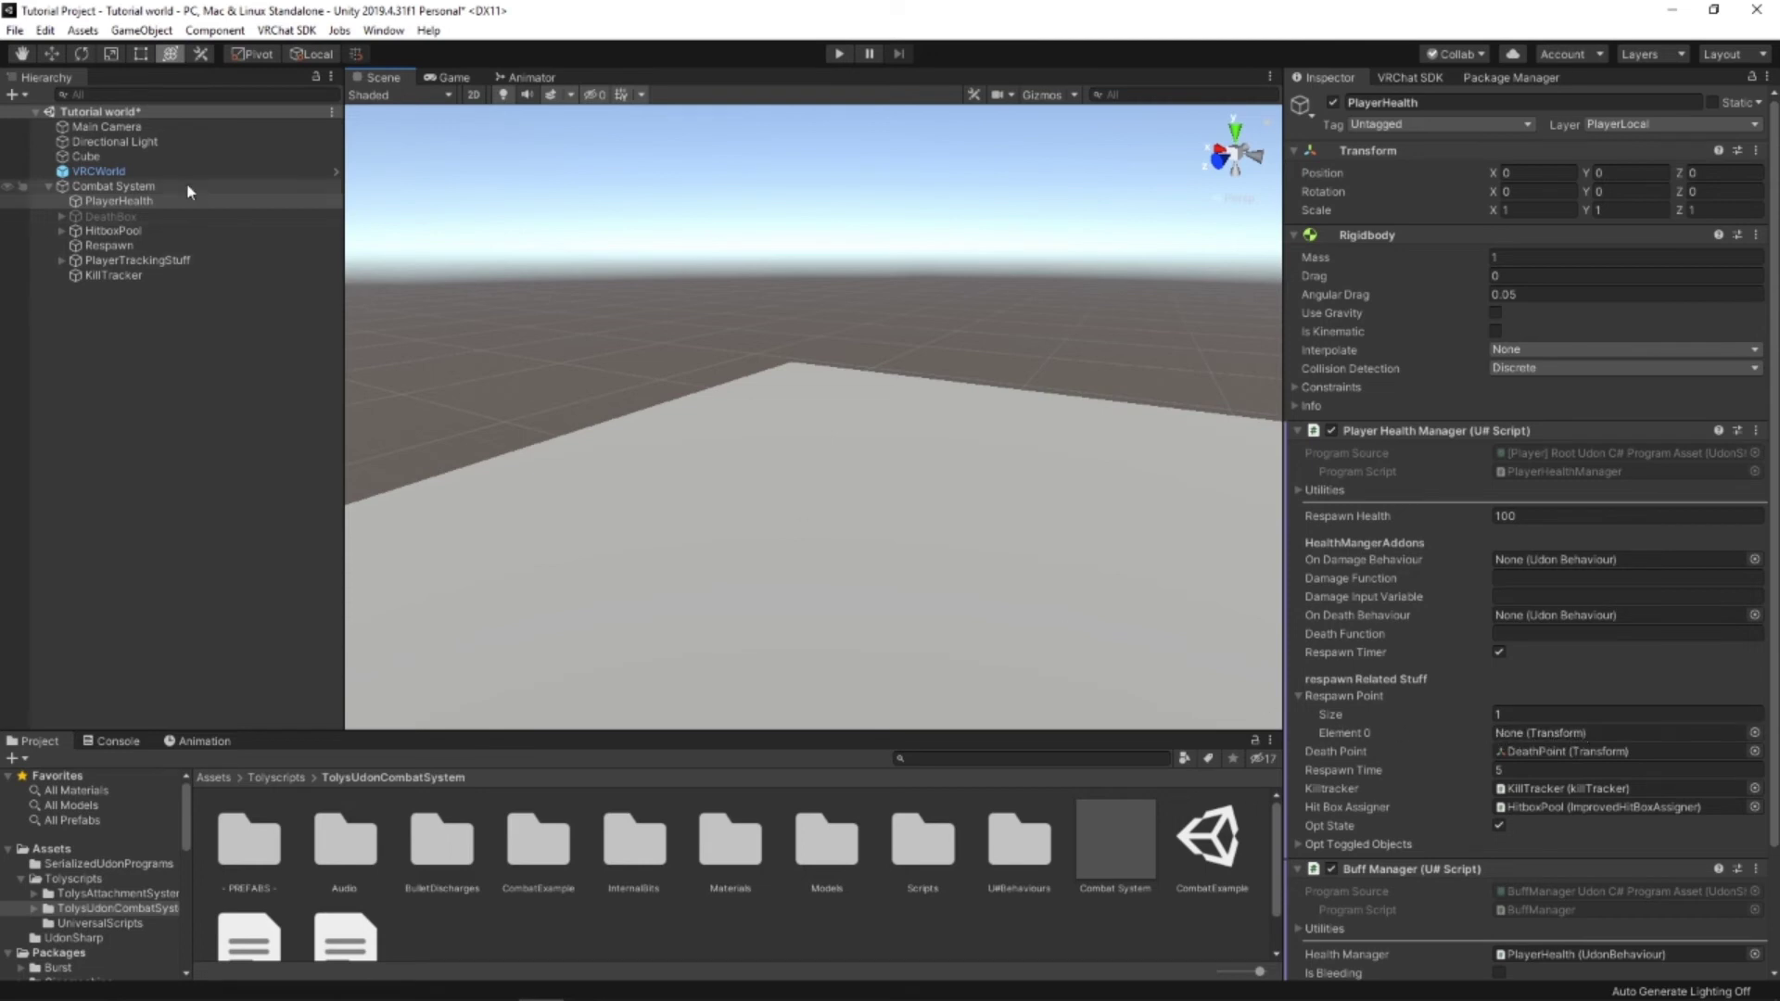
Step: Assign the VRCWorld transform as PlayerHealth's Respawn Point Element 0
left_click_drag(164, 171, 1527, 731)
right_click_drag(660, 345, 849, 355)
middle_click_drag(848, 355, 882, 422)
right_click_drag(883, 422, 760, 458)
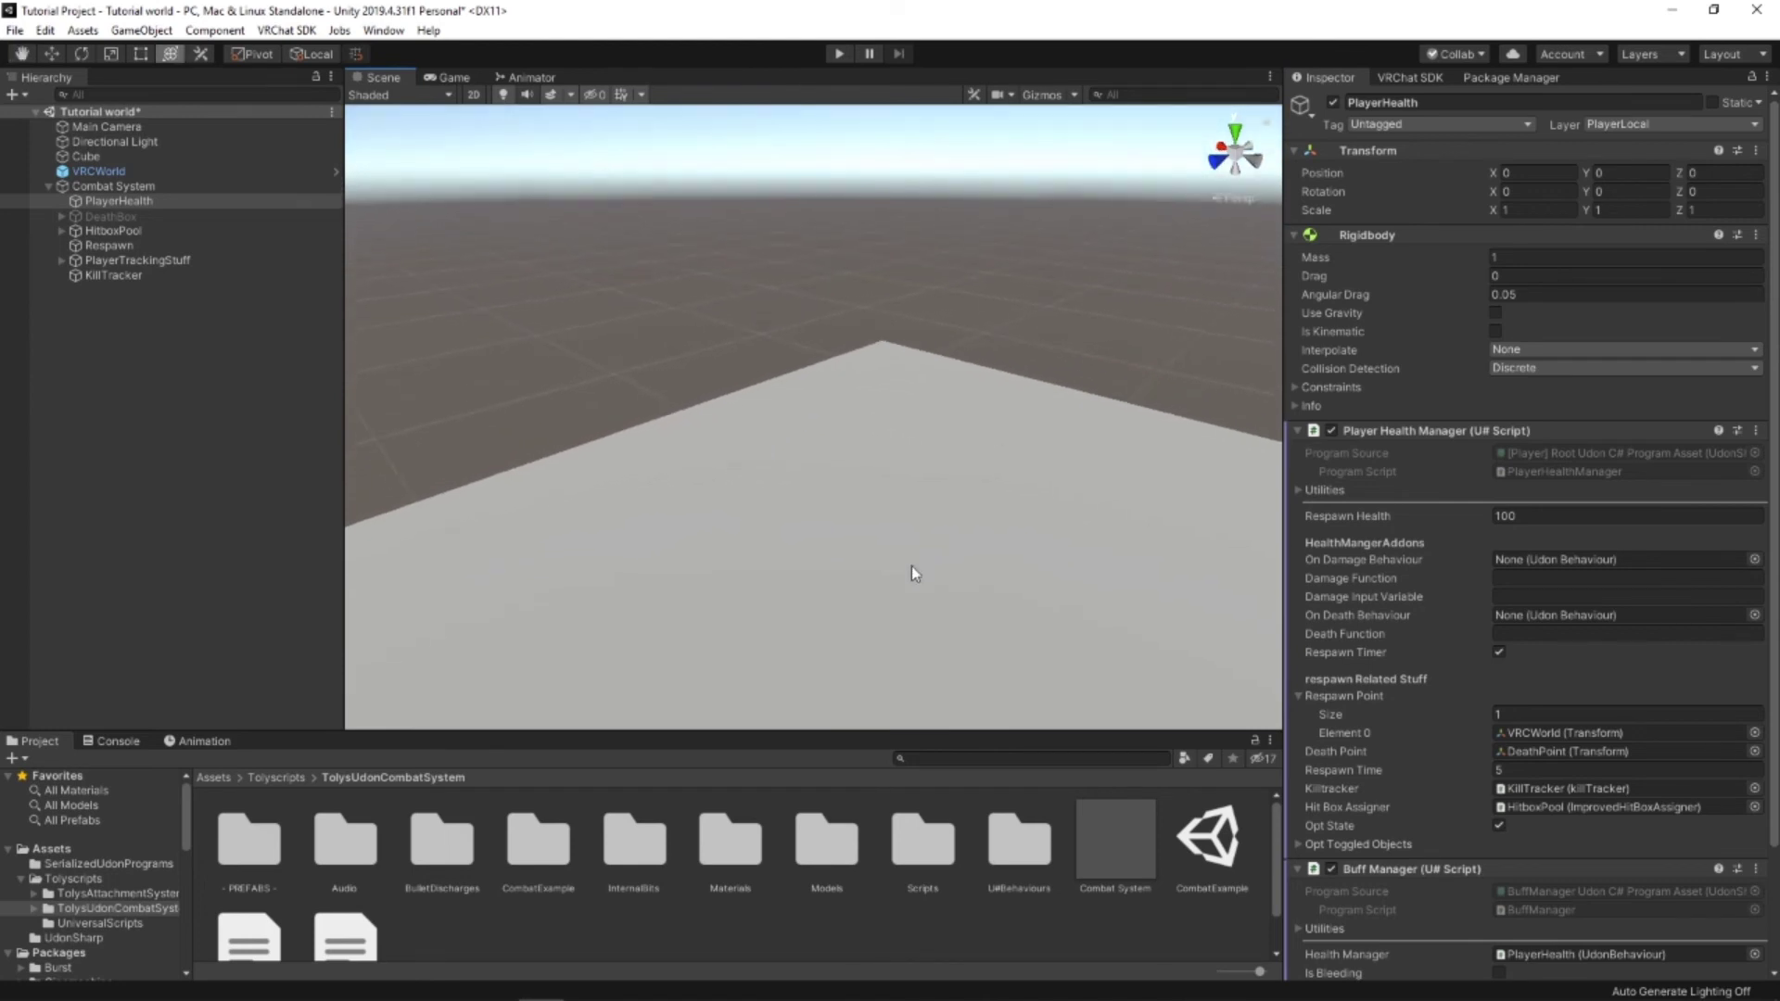
right_click_drag(914, 580, 1038, 545)
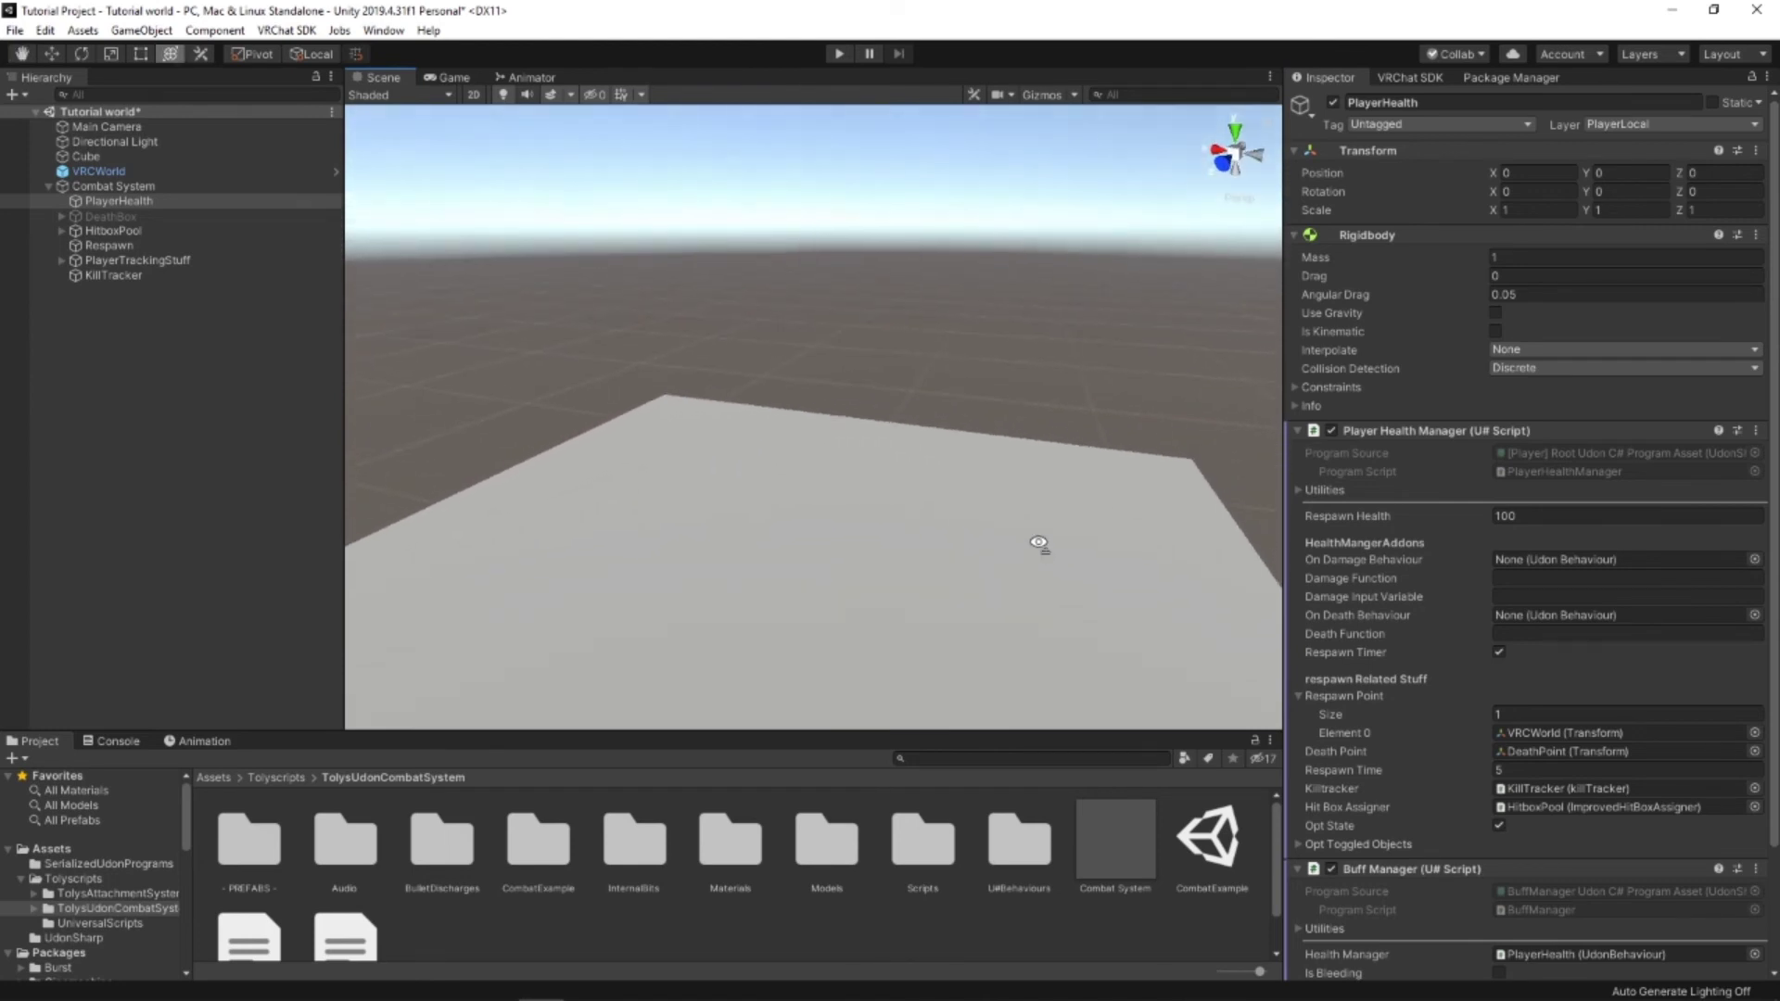
Step: Place the Pistol prefab from - PREFABS - on the floor at X 8.27, Y 3.72, Z 3.97, then enter Play mode
left_click(48, 185)
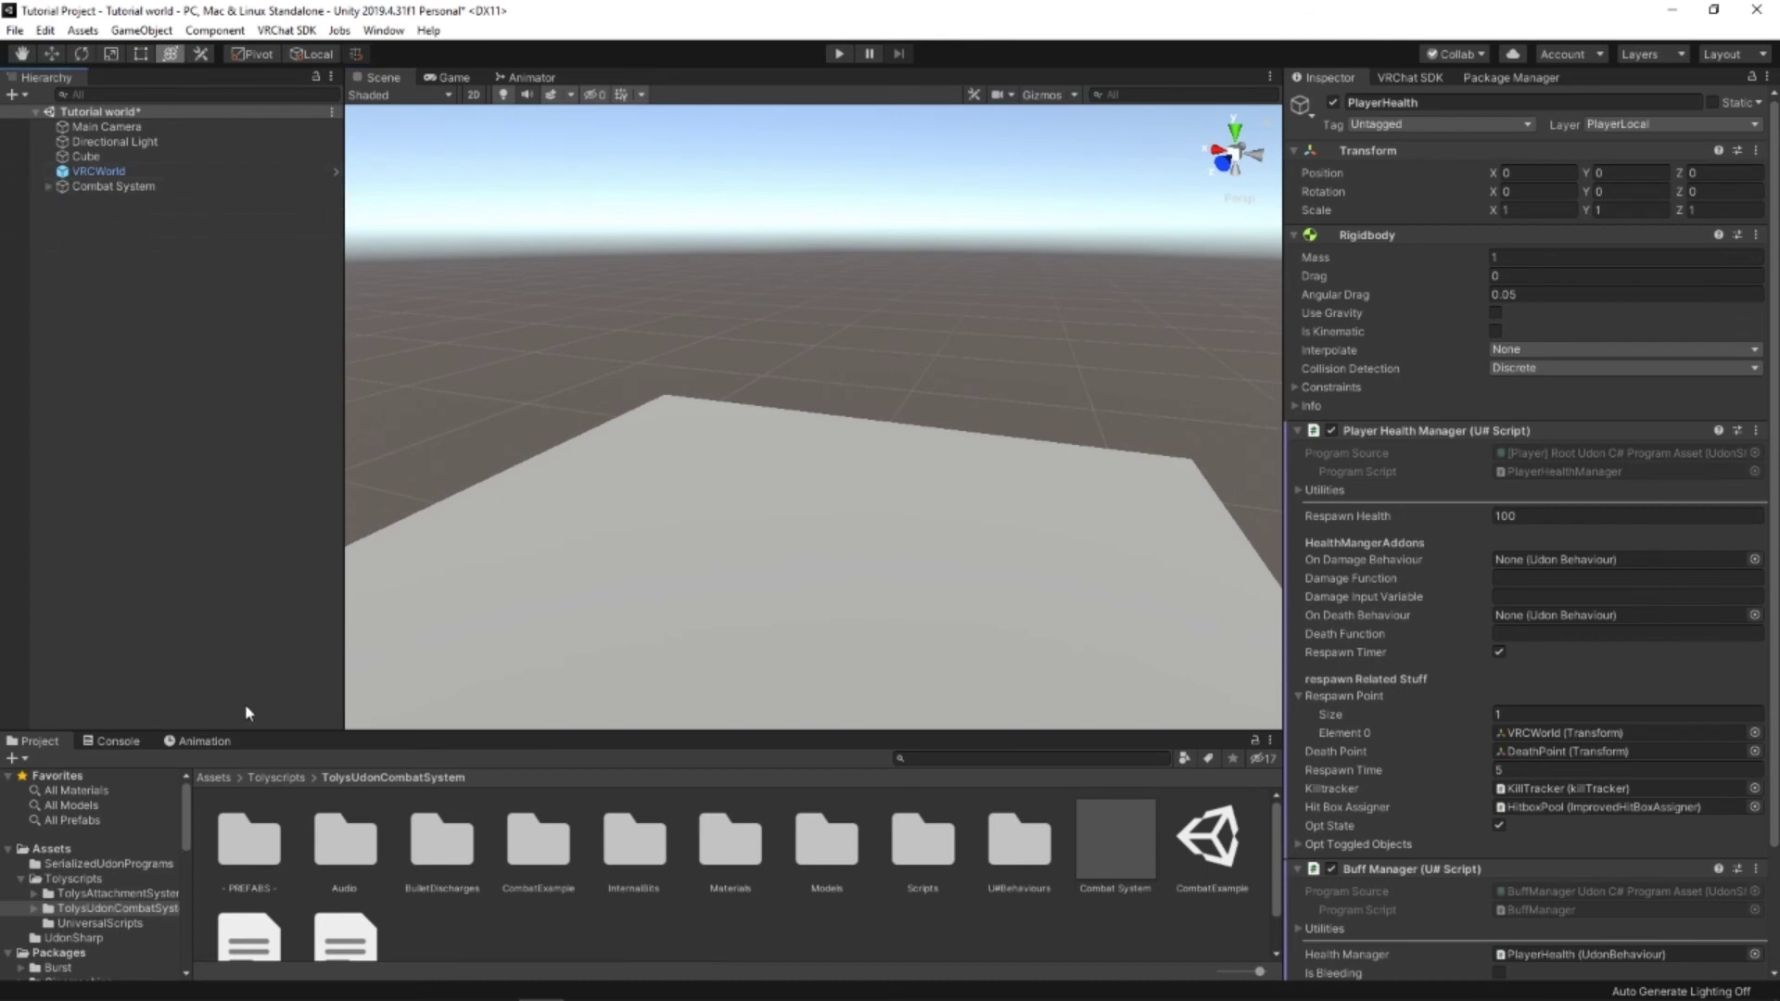
double_click(240, 864)
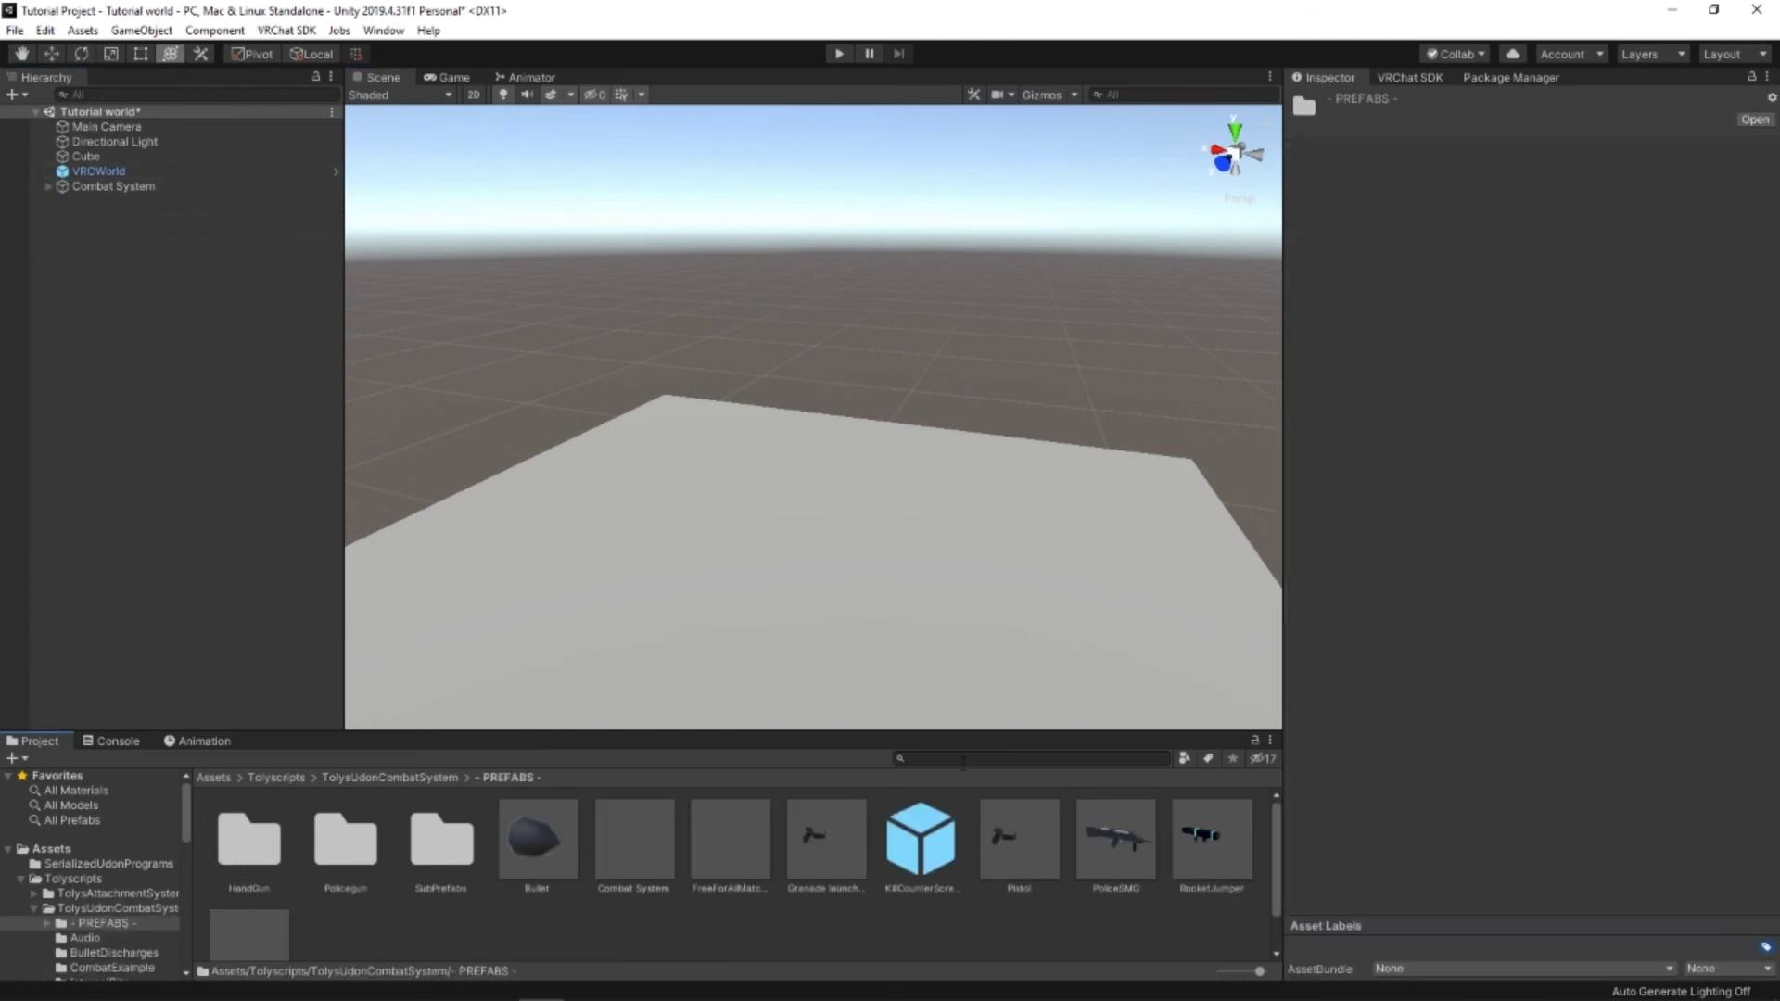
left_click_drag(1044, 855, 775, 592)
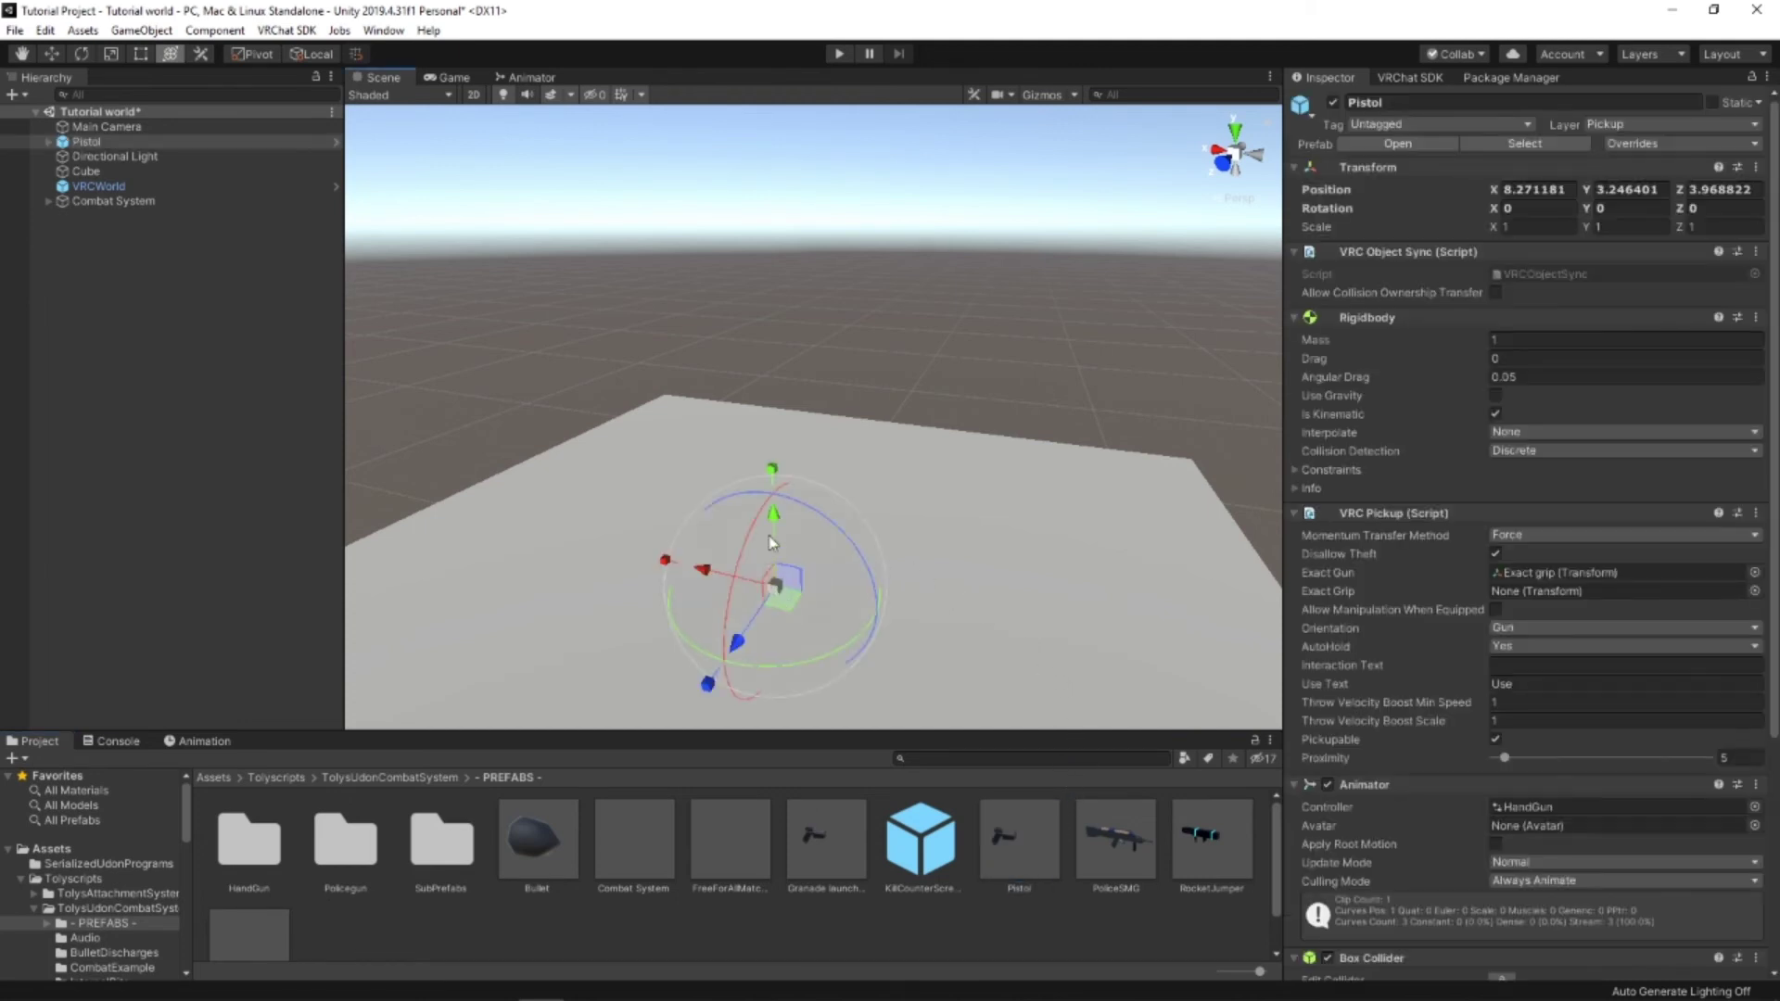
right_click_drag(792, 556, 730, 493)
left_click(794, 909)
right_click_drag(788, 649, 766, 575)
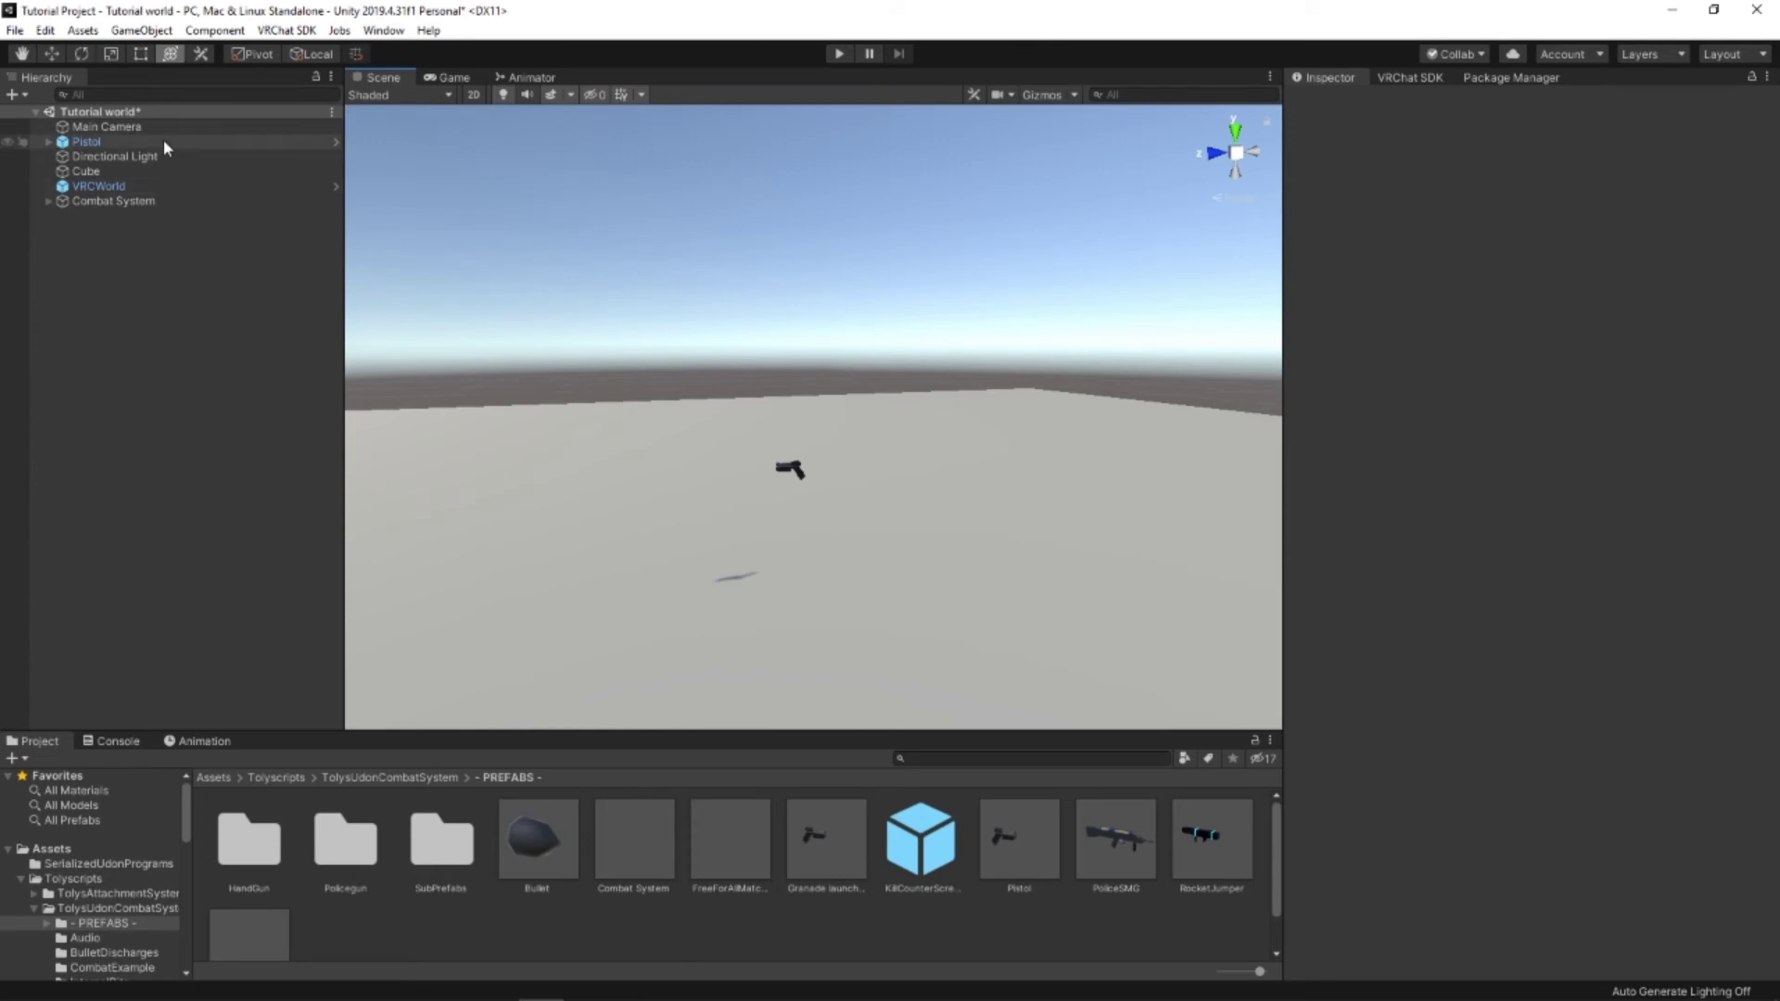
left_click(839, 54)
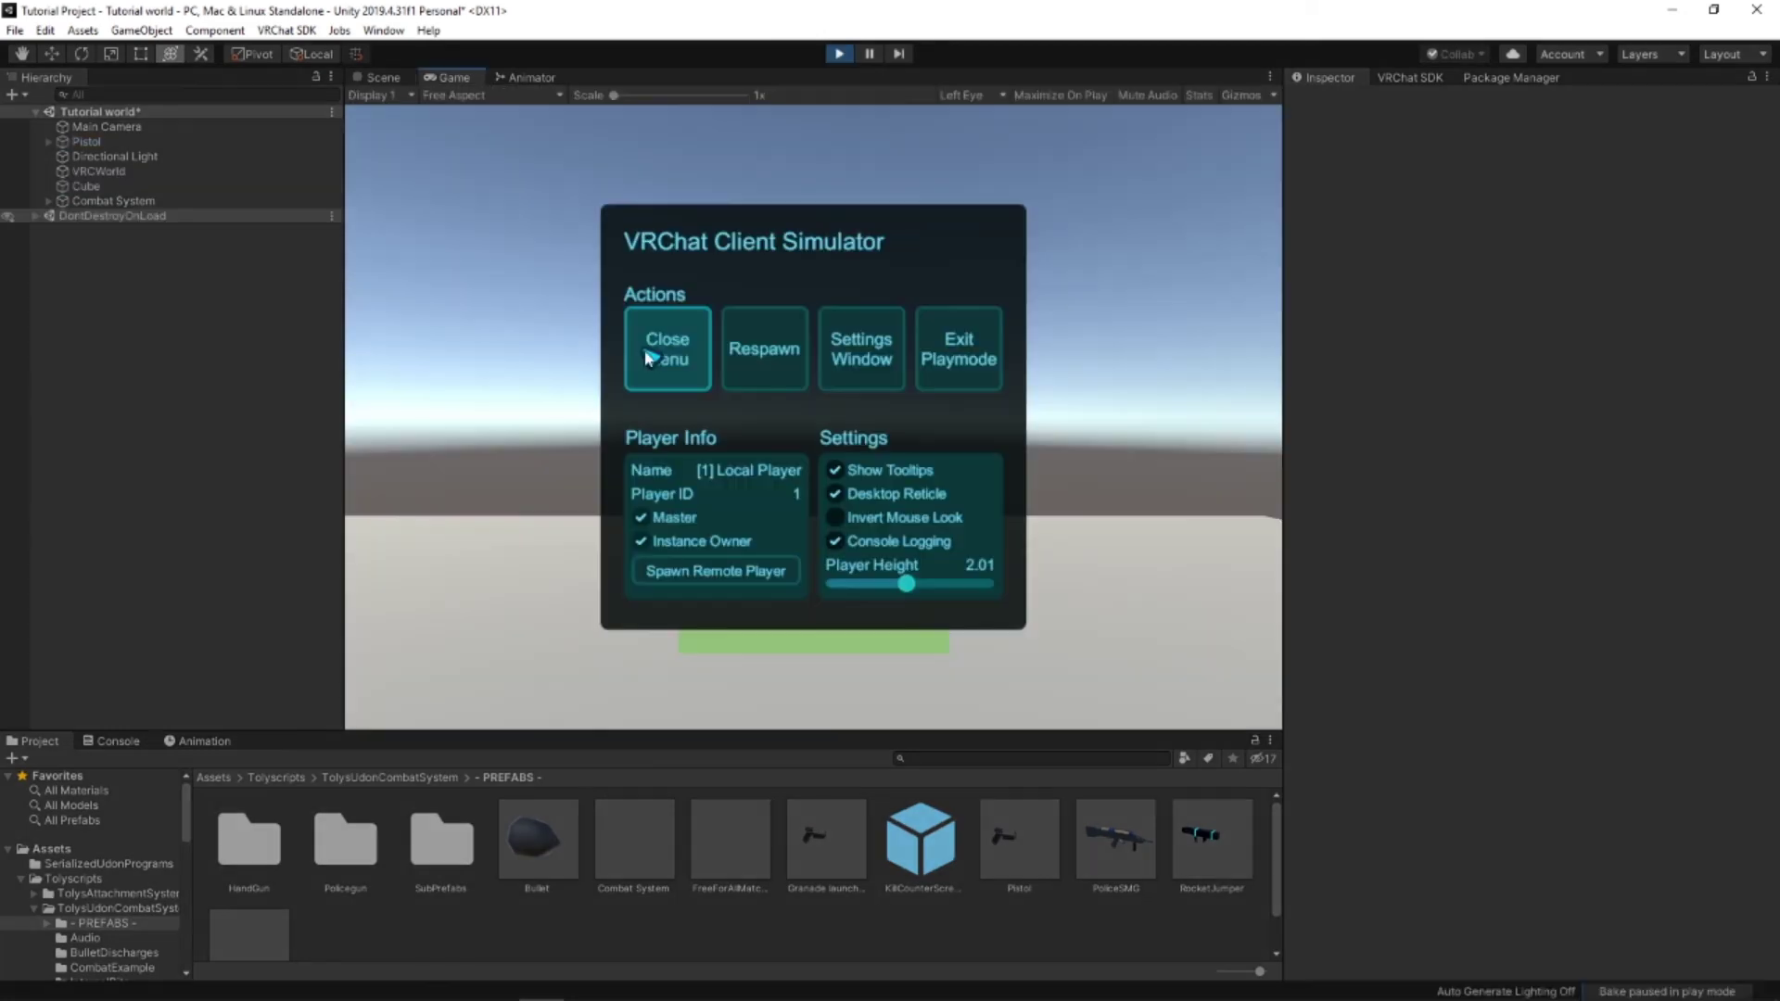
Step: Pick up the pistol, fire several shots and reload with R back to 8 / 8 ammo
left_click(660, 357)
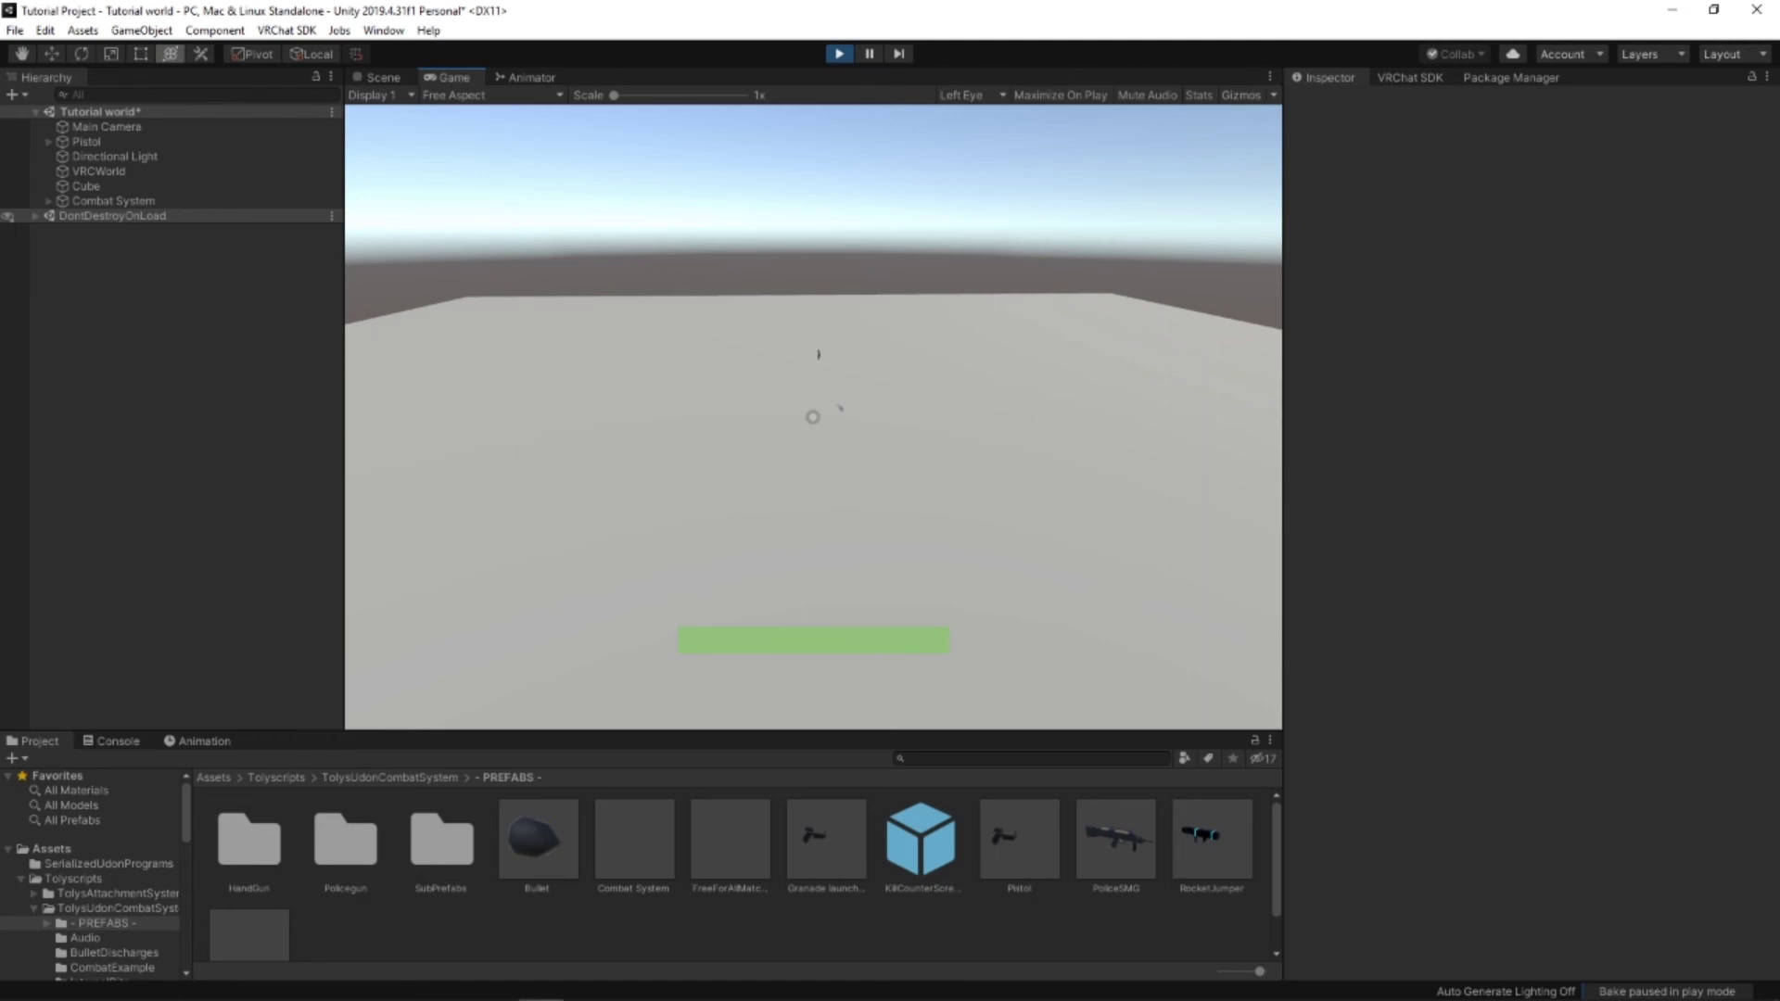
left_click(813, 417)
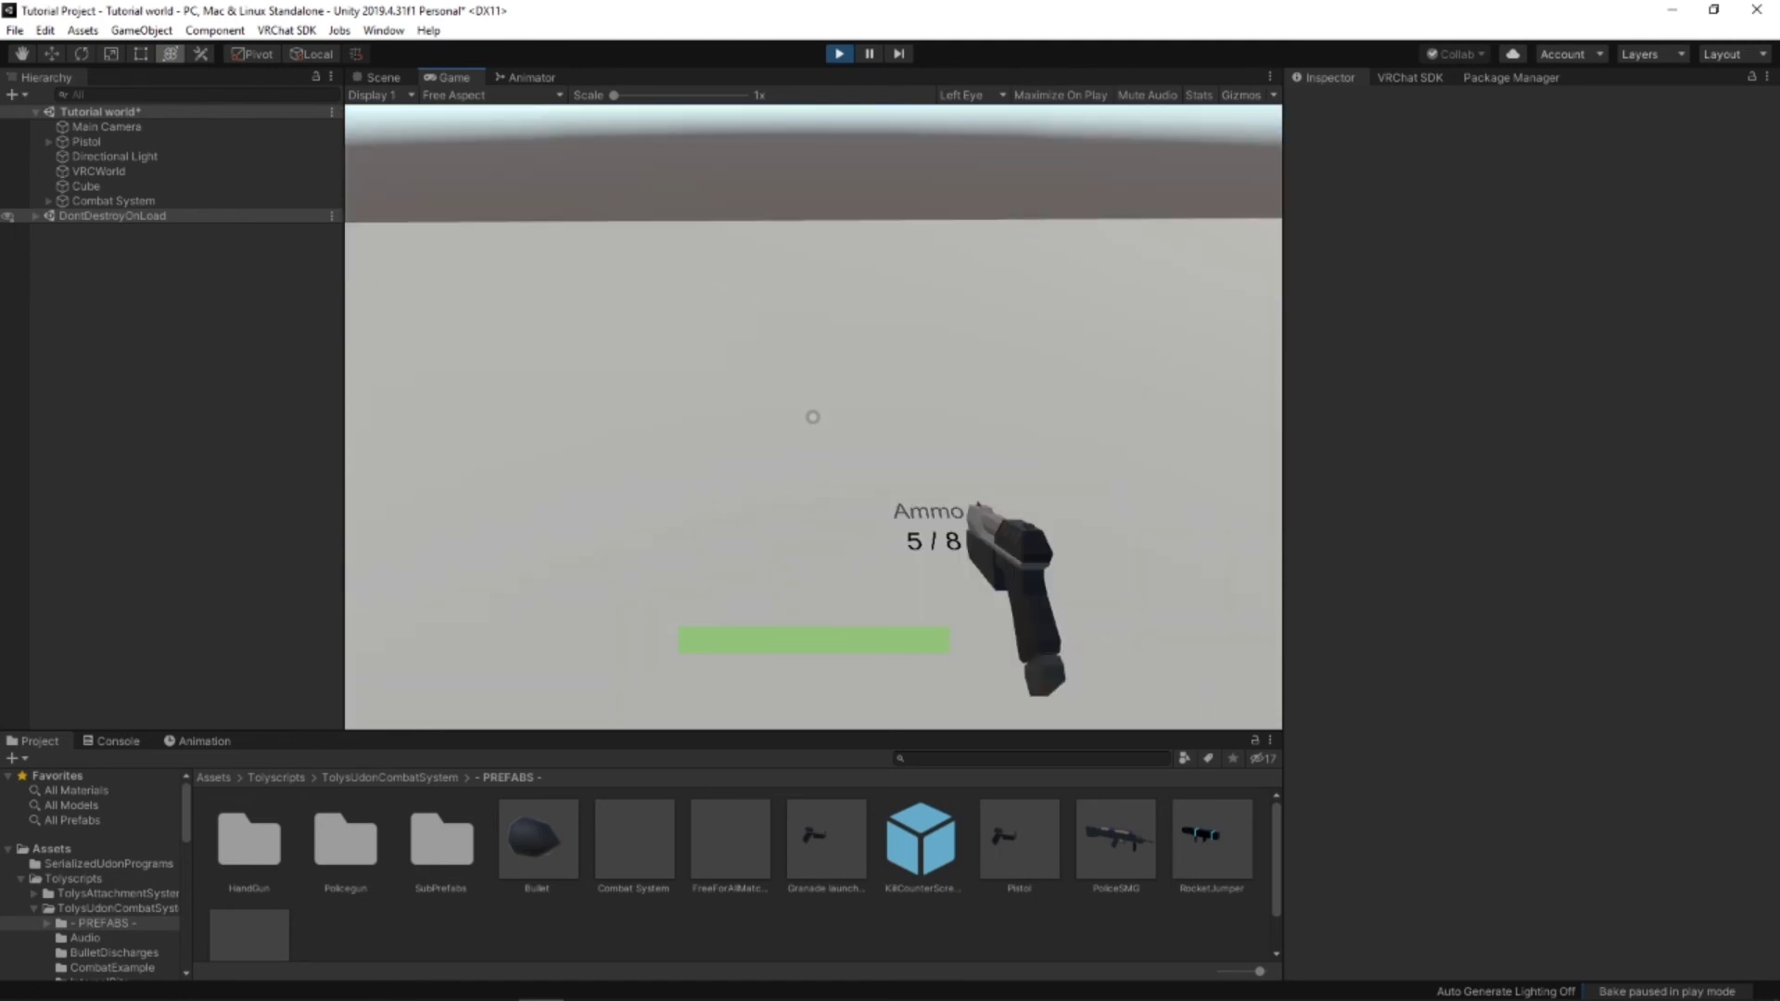
left_click(813, 417)
left_click(813, 417)
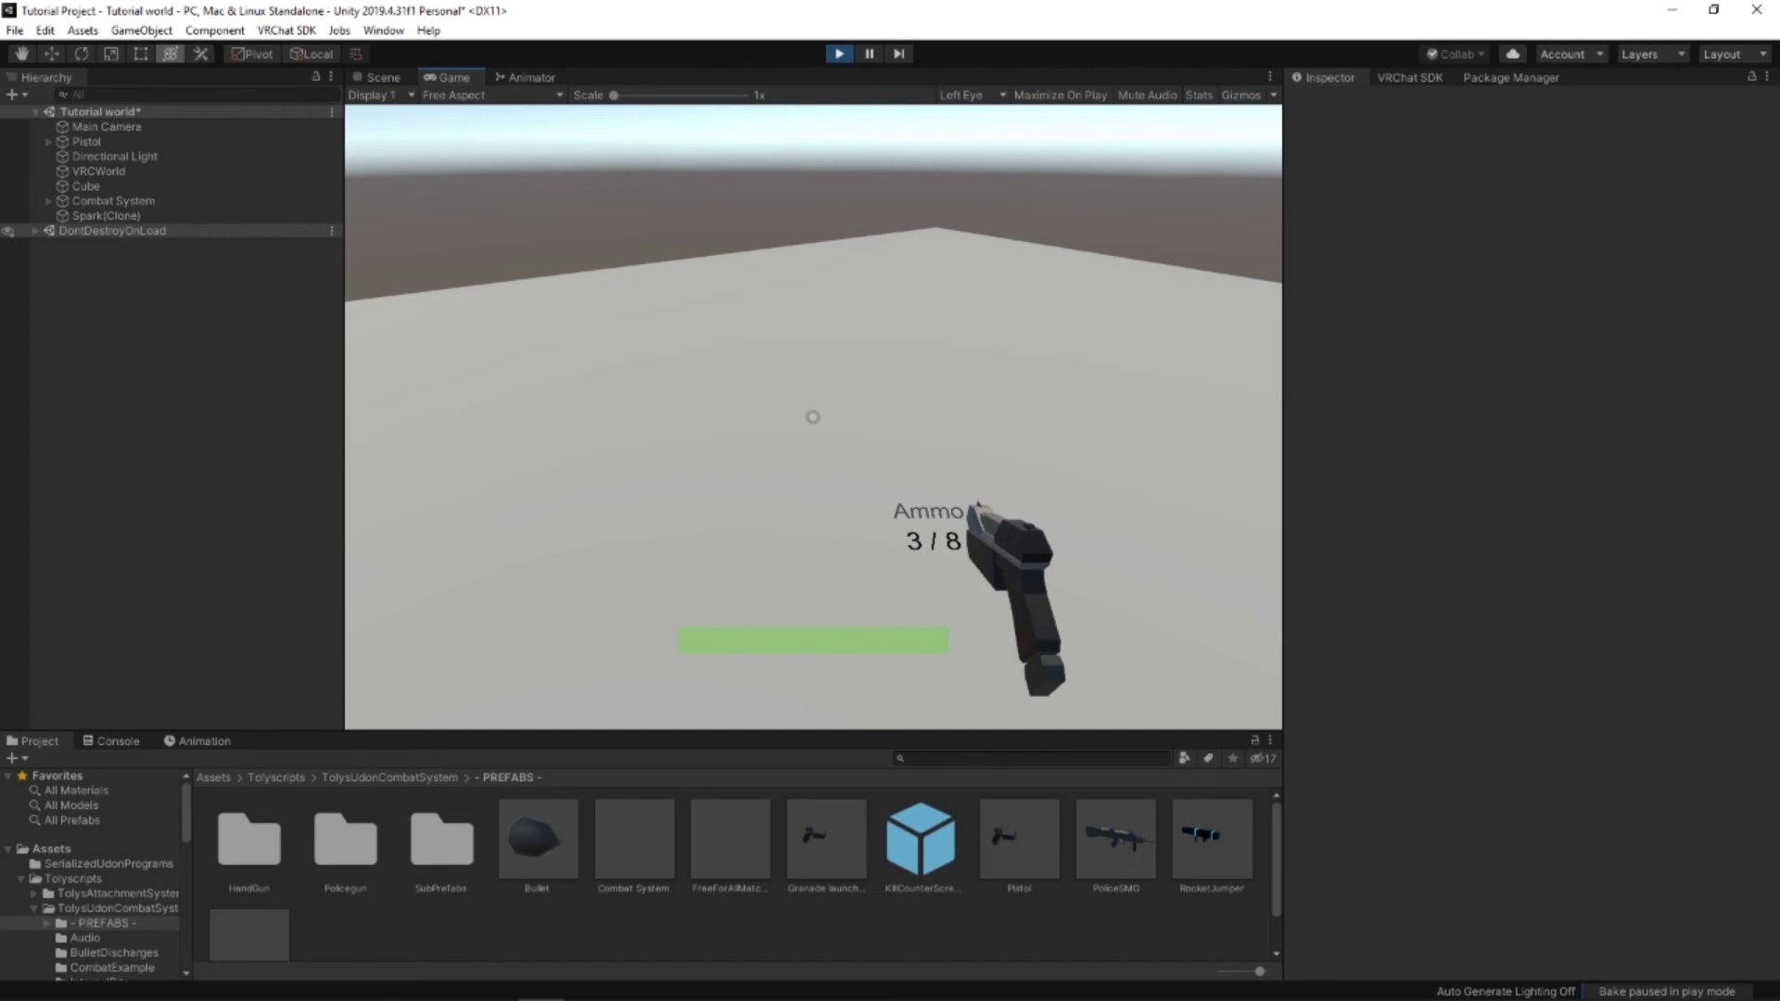
key("r")
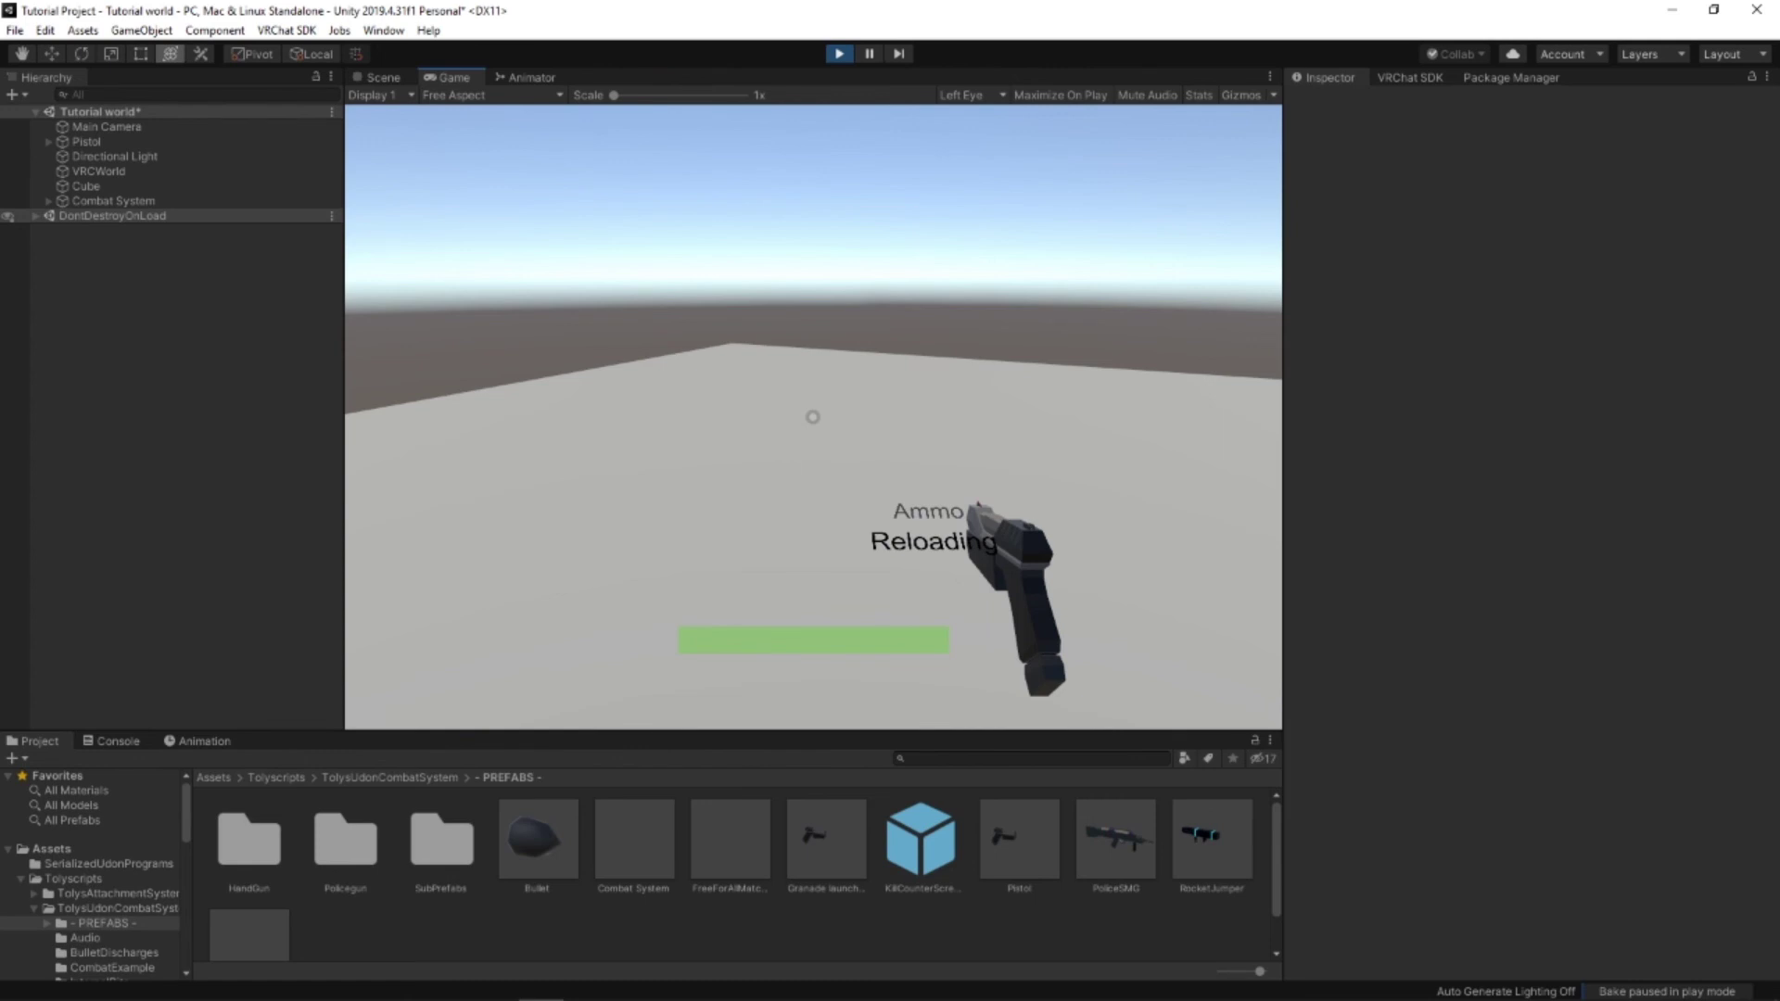
left_click(813, 417)
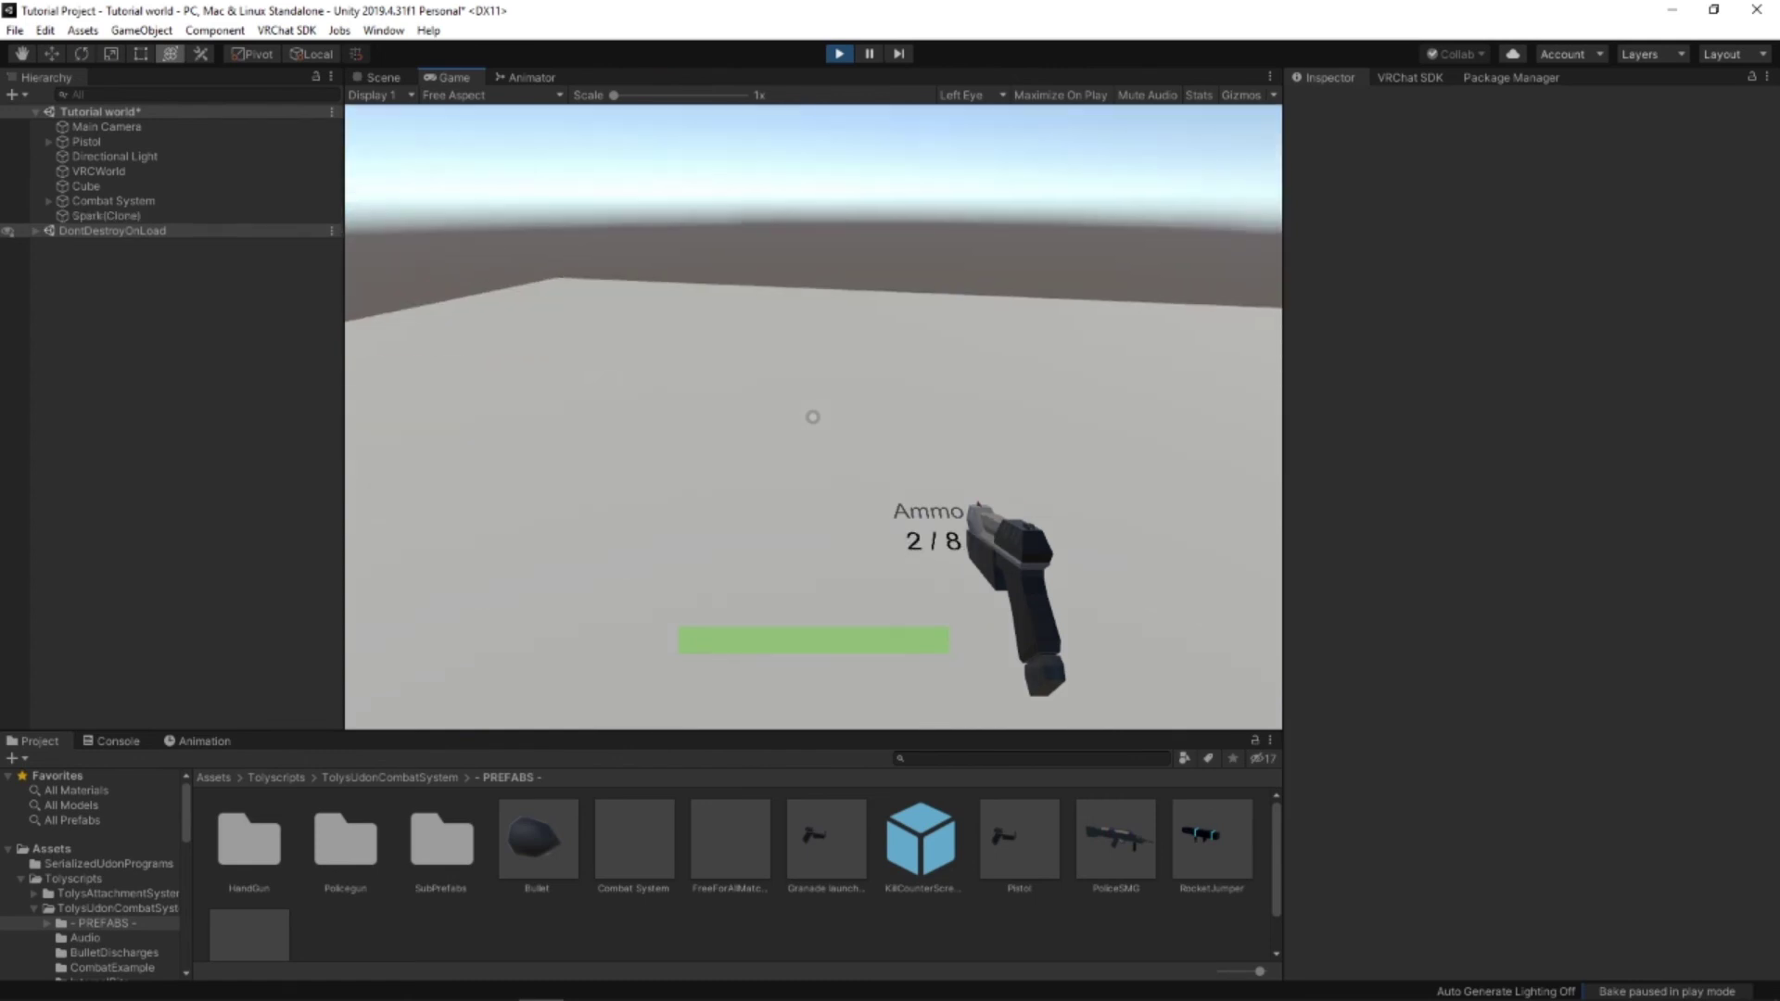
key("r")
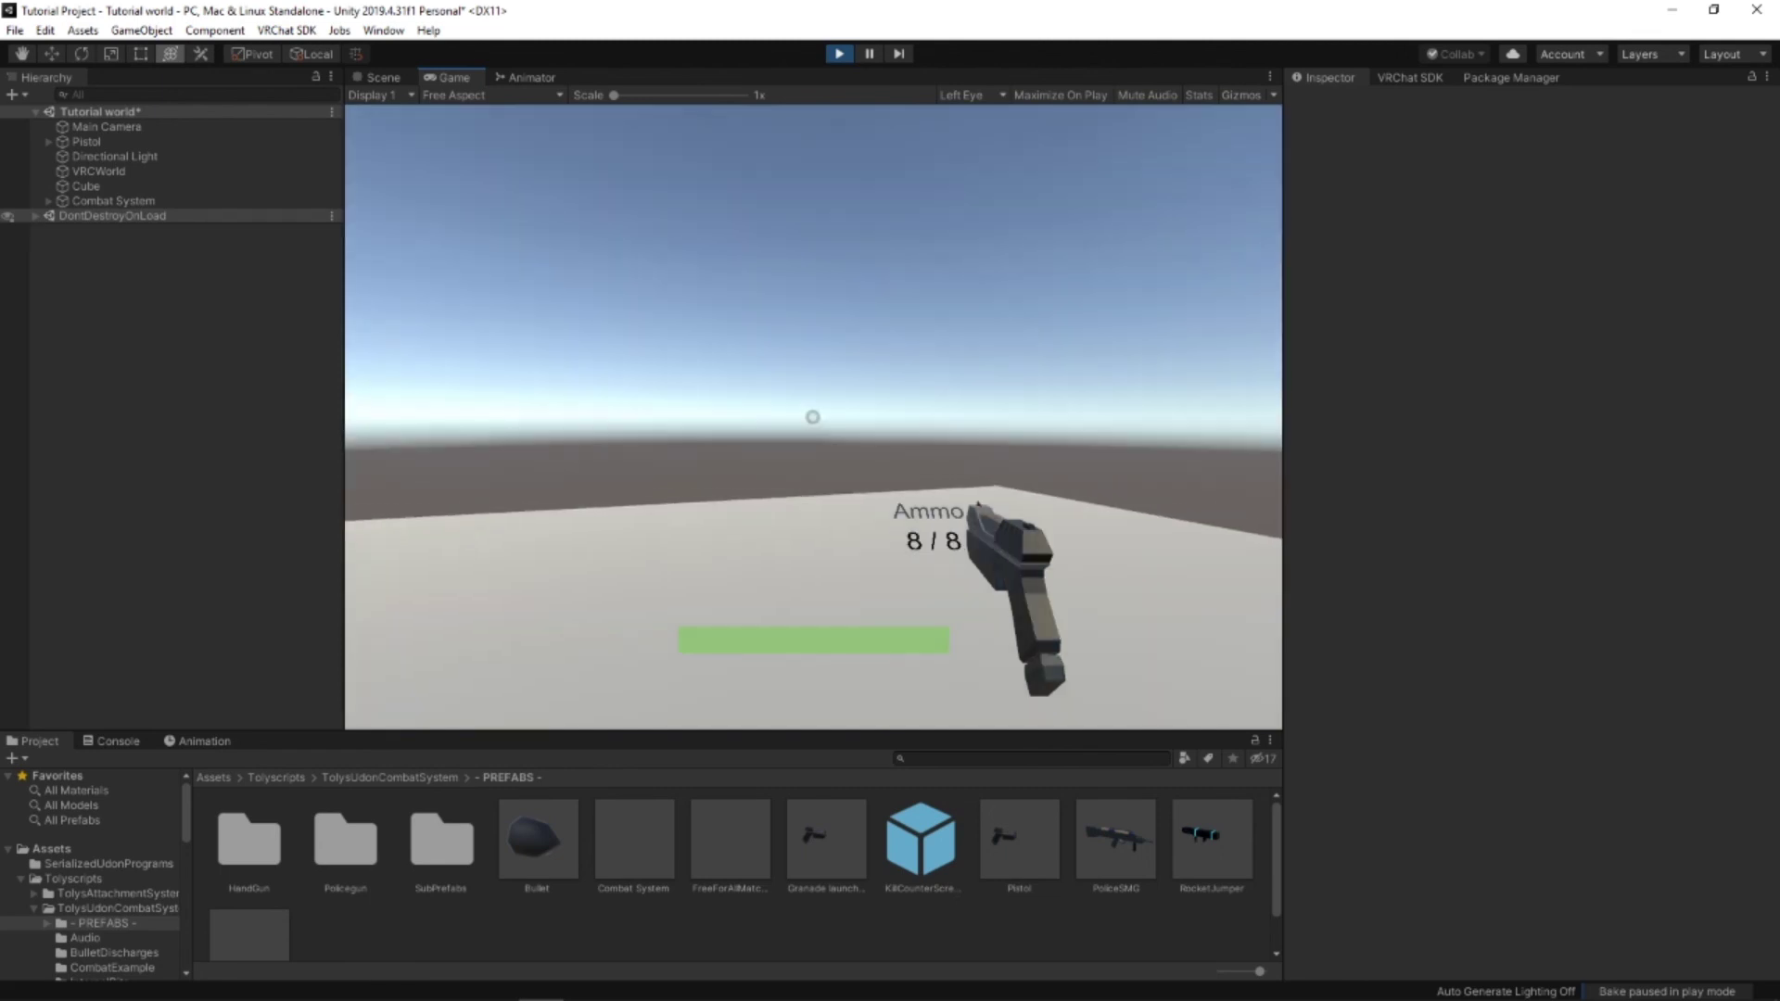
left_click(813, 417)
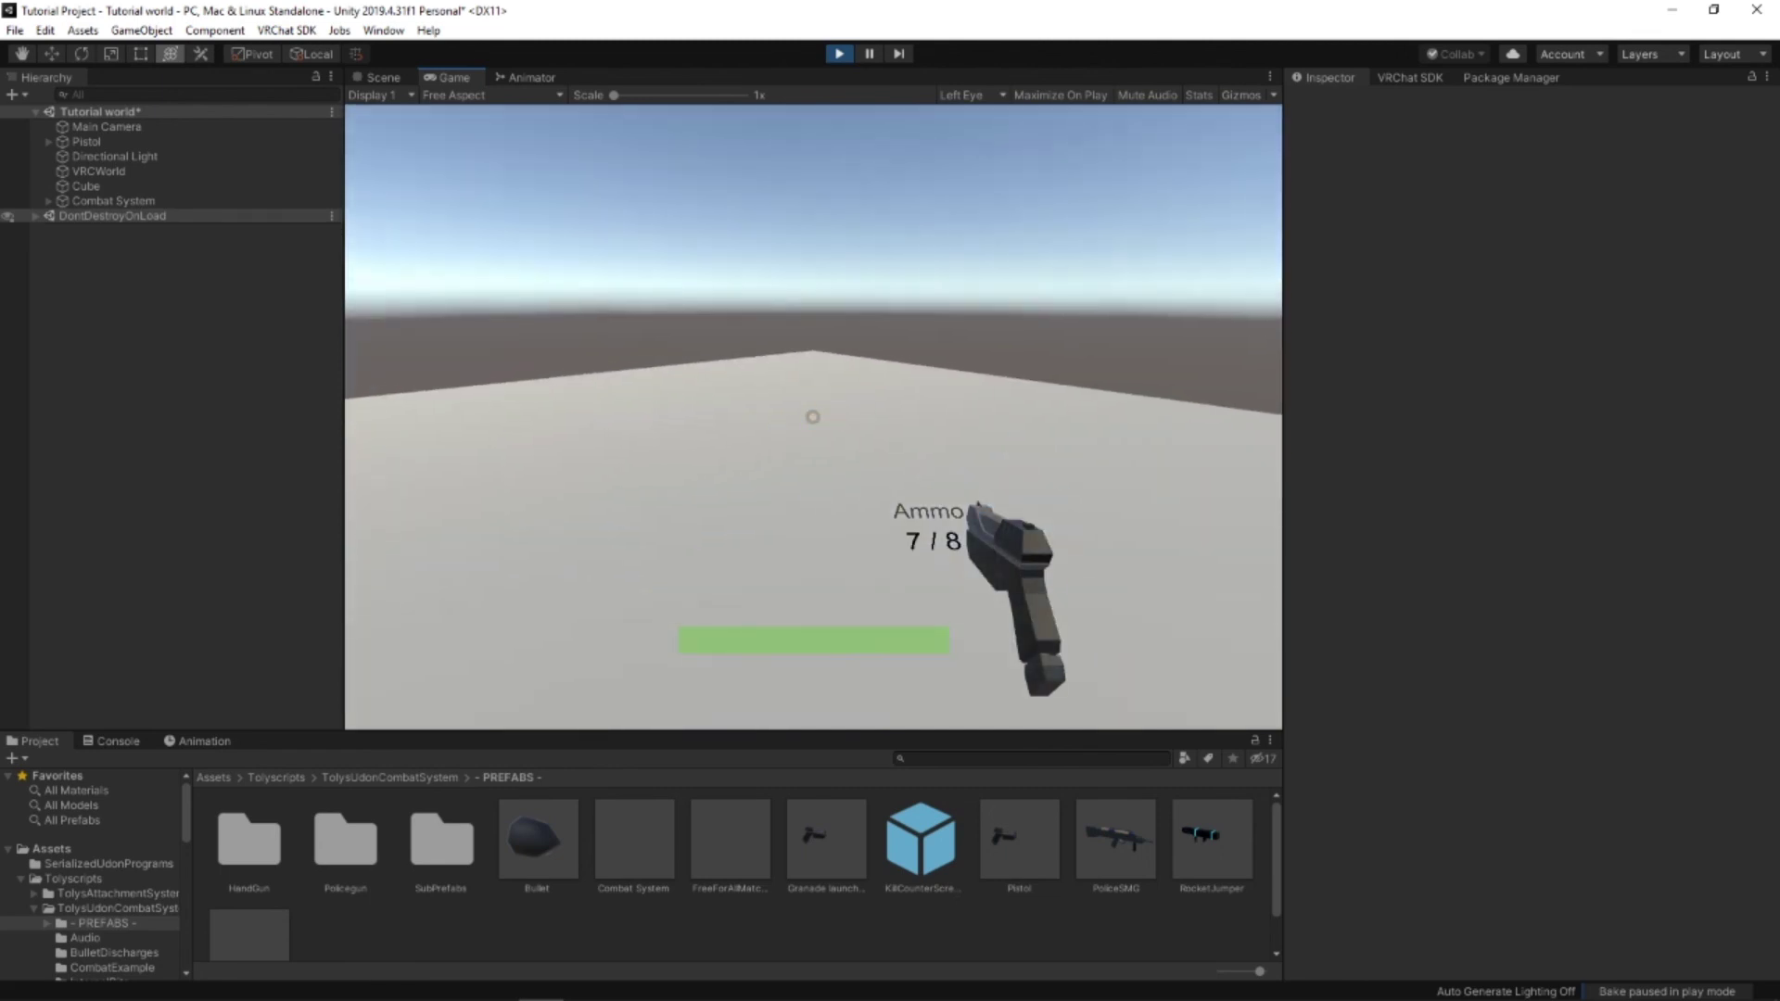
Step: Open the Client Simulator menu, try adding PoliceSMG, and close the menu
key("Escape")
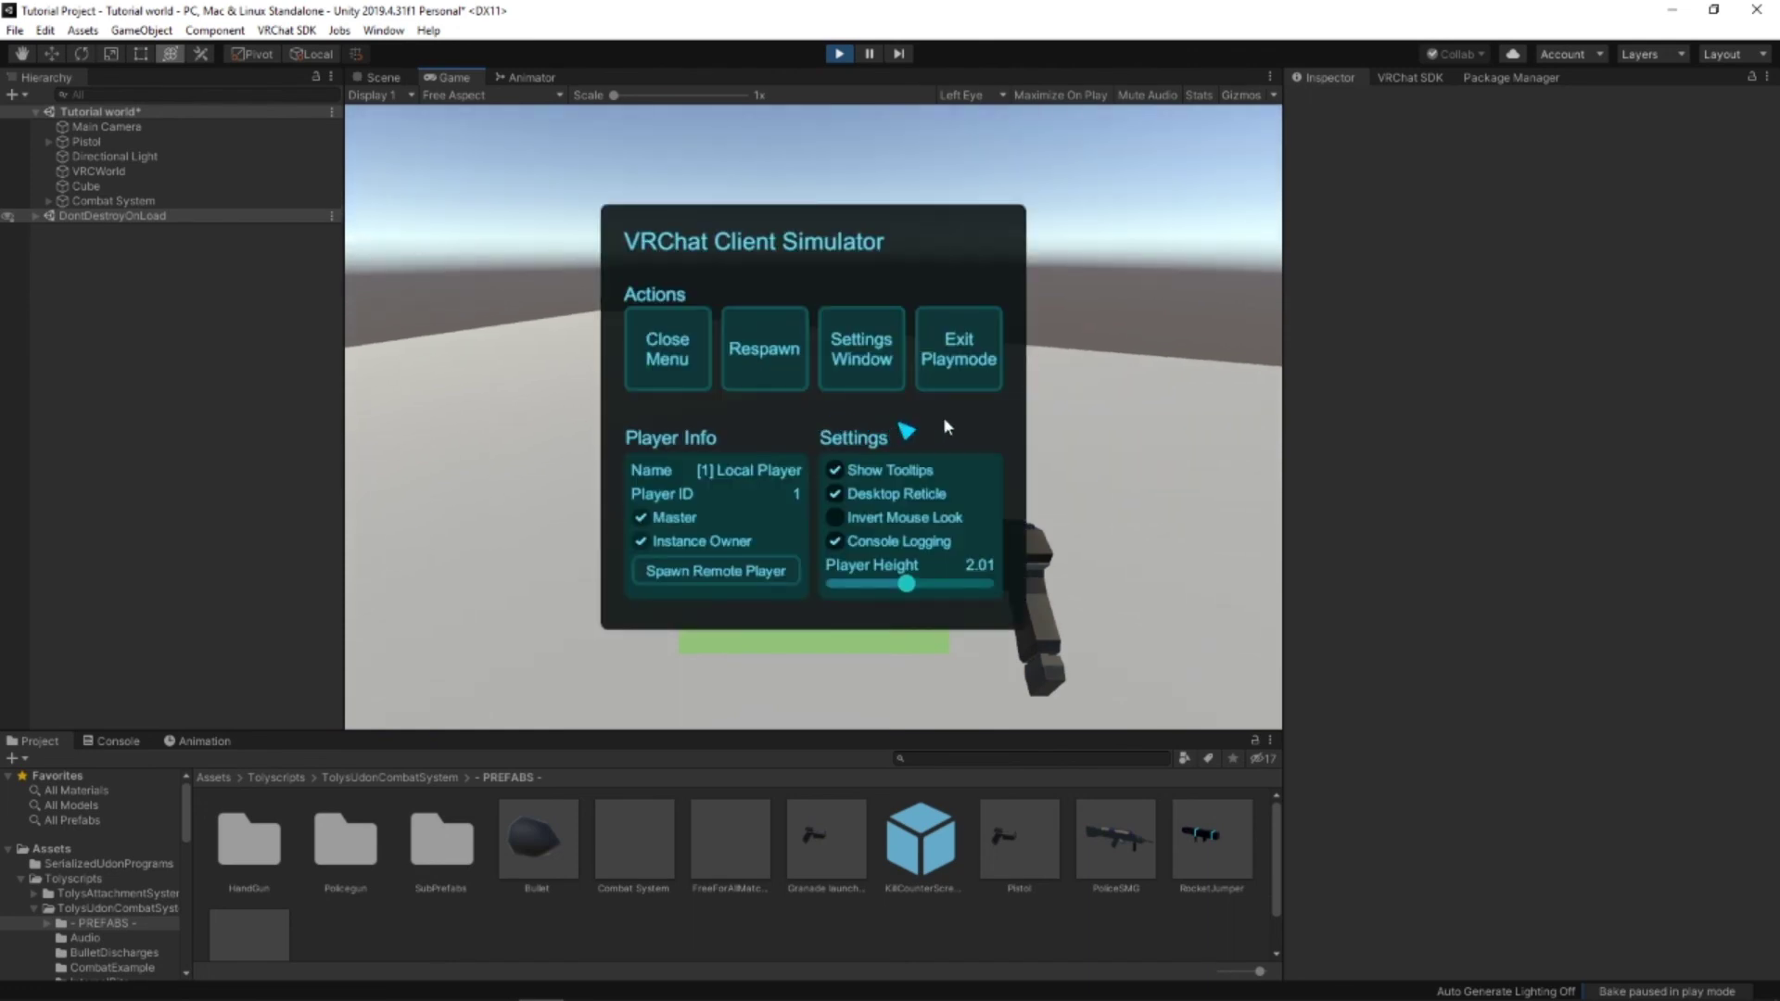
mouse_move(1129, 842)
left_mouse_down()
mouse_move(636, 688)
mouse_move(155, 246)
mouse_move(158, 222)
left_mouse_up()
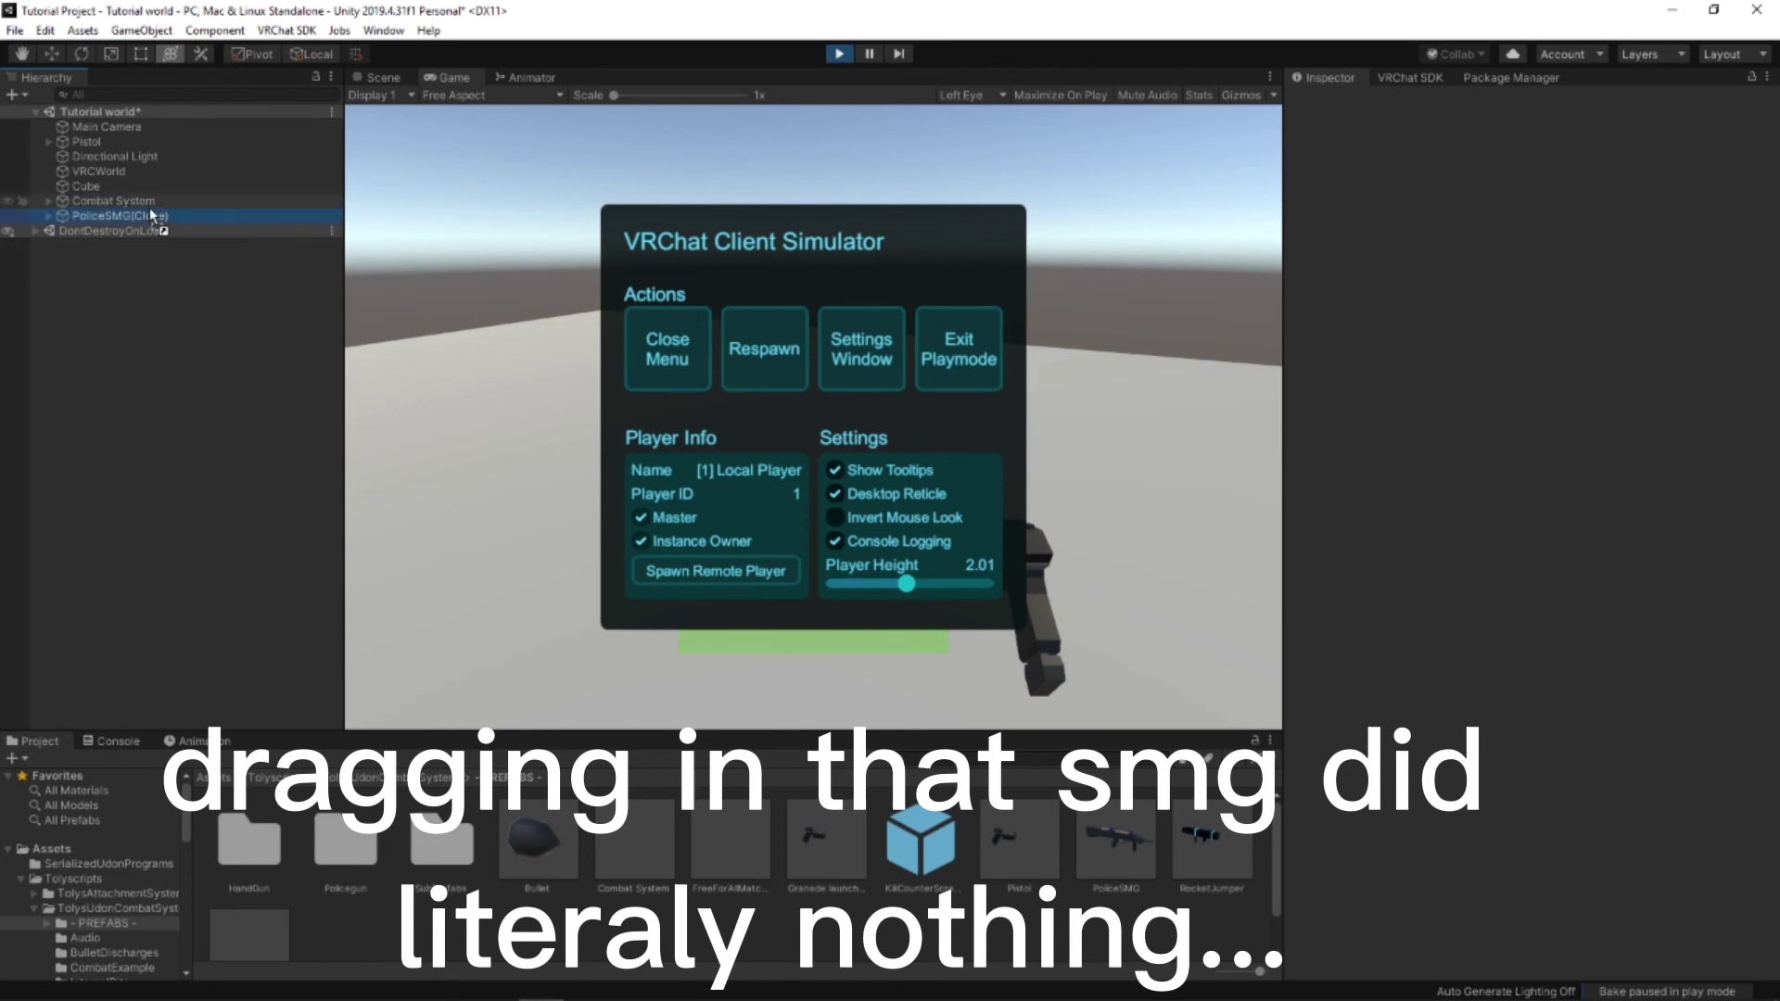
left_click(667, 348)
Step: Stop the play test and check the VRChat SDK panel before returning to the Inspector
key("ctrl+p")
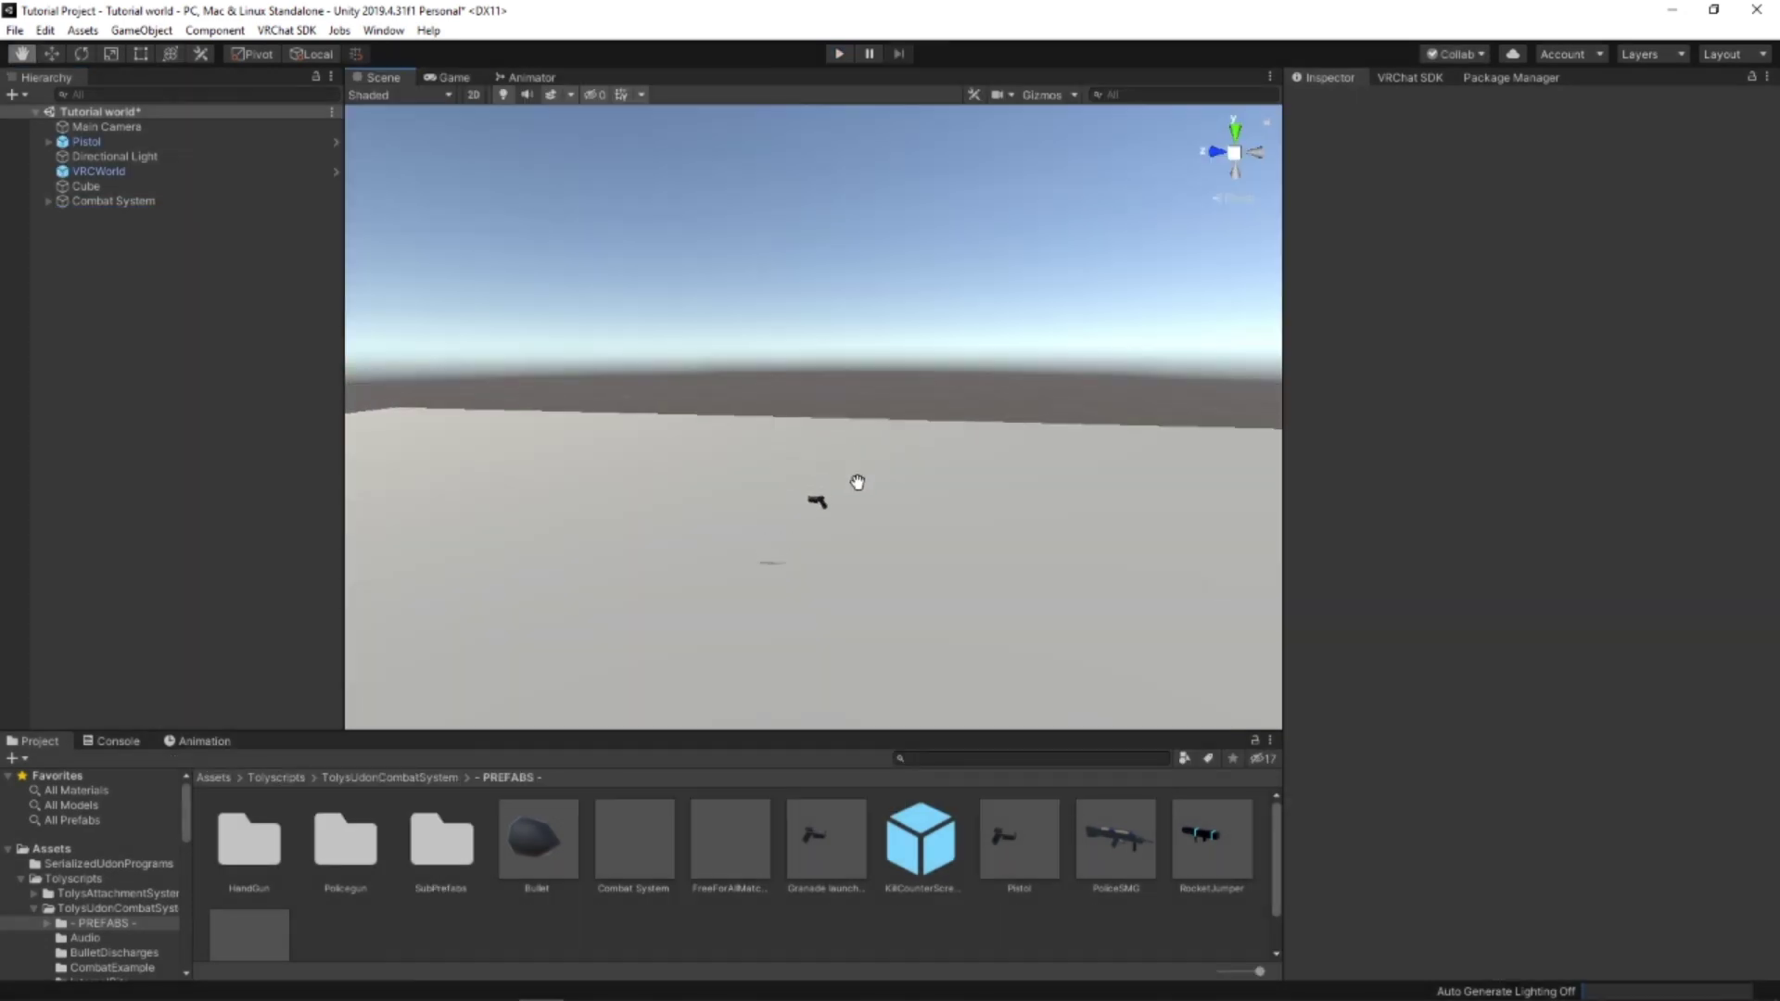
mouse_move(862, 489)
right_mouse_down()
mouse_move(807, 528)
mouse_move(946, 447)
right_mouse_up()
mouse_move(930, 509)
right_mouse_down()
mouse_move(902, 489)
mouse_move(922, 477)
right_mouse_up()
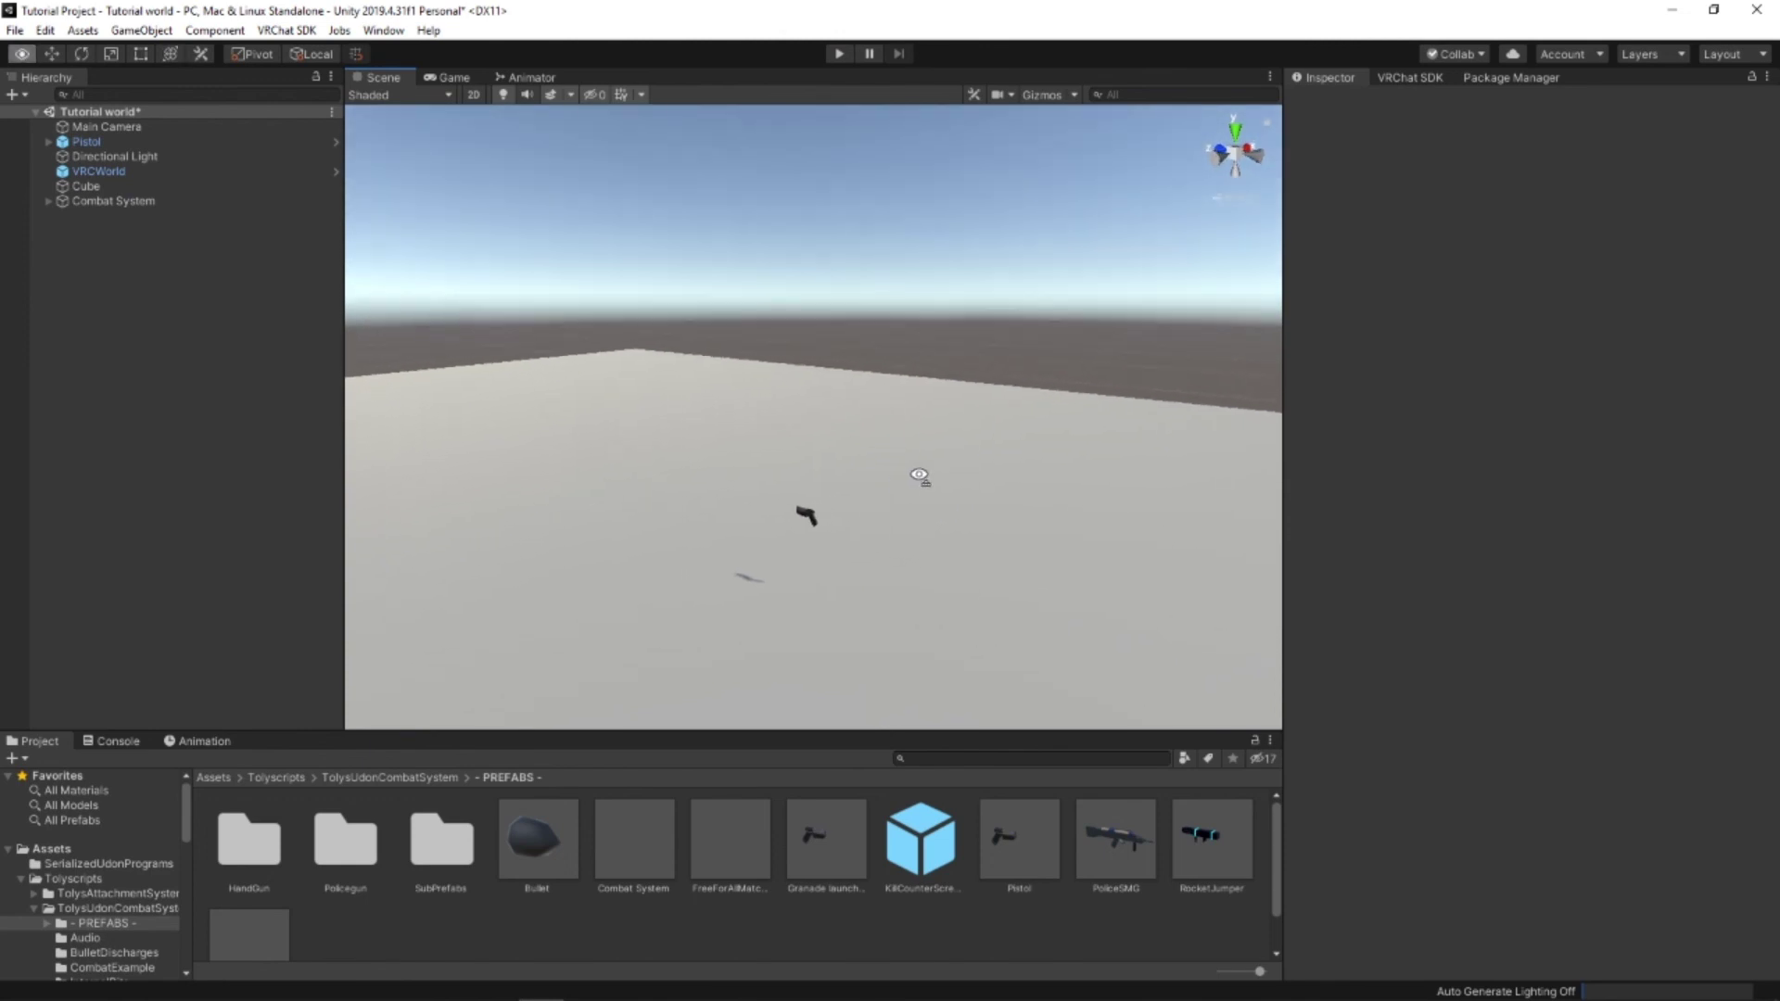
left_click(1410, 79)
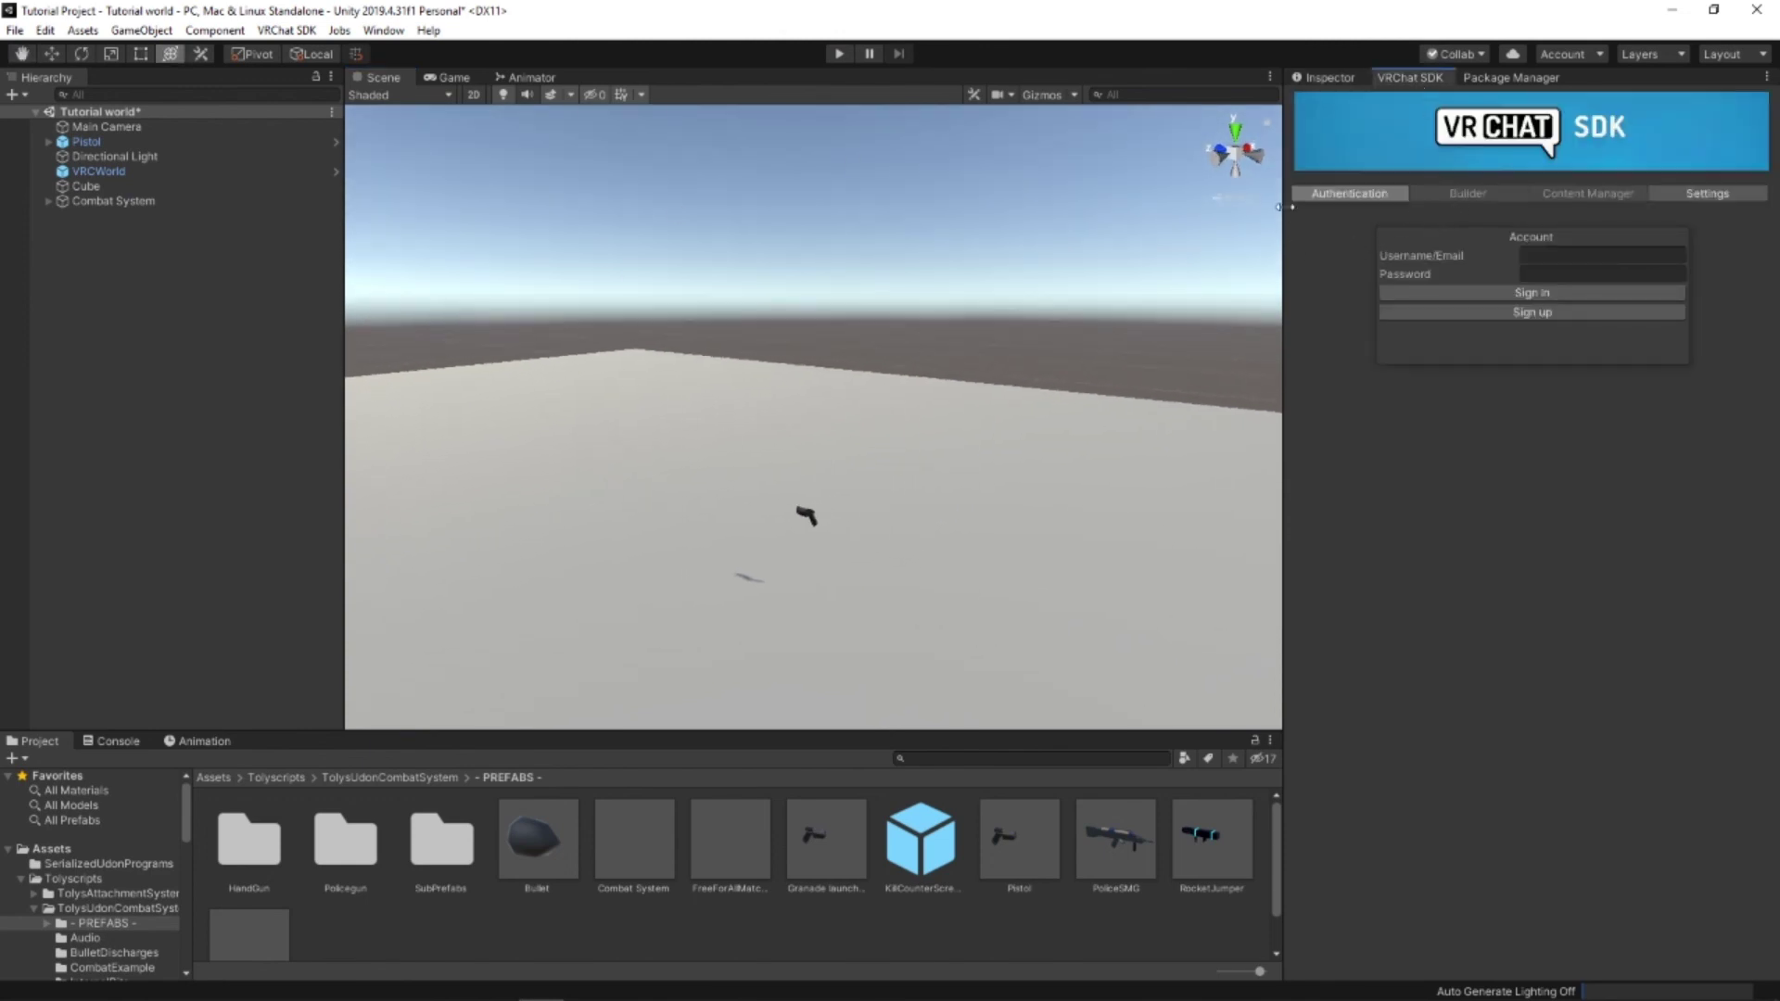
left_click(1335, 79)
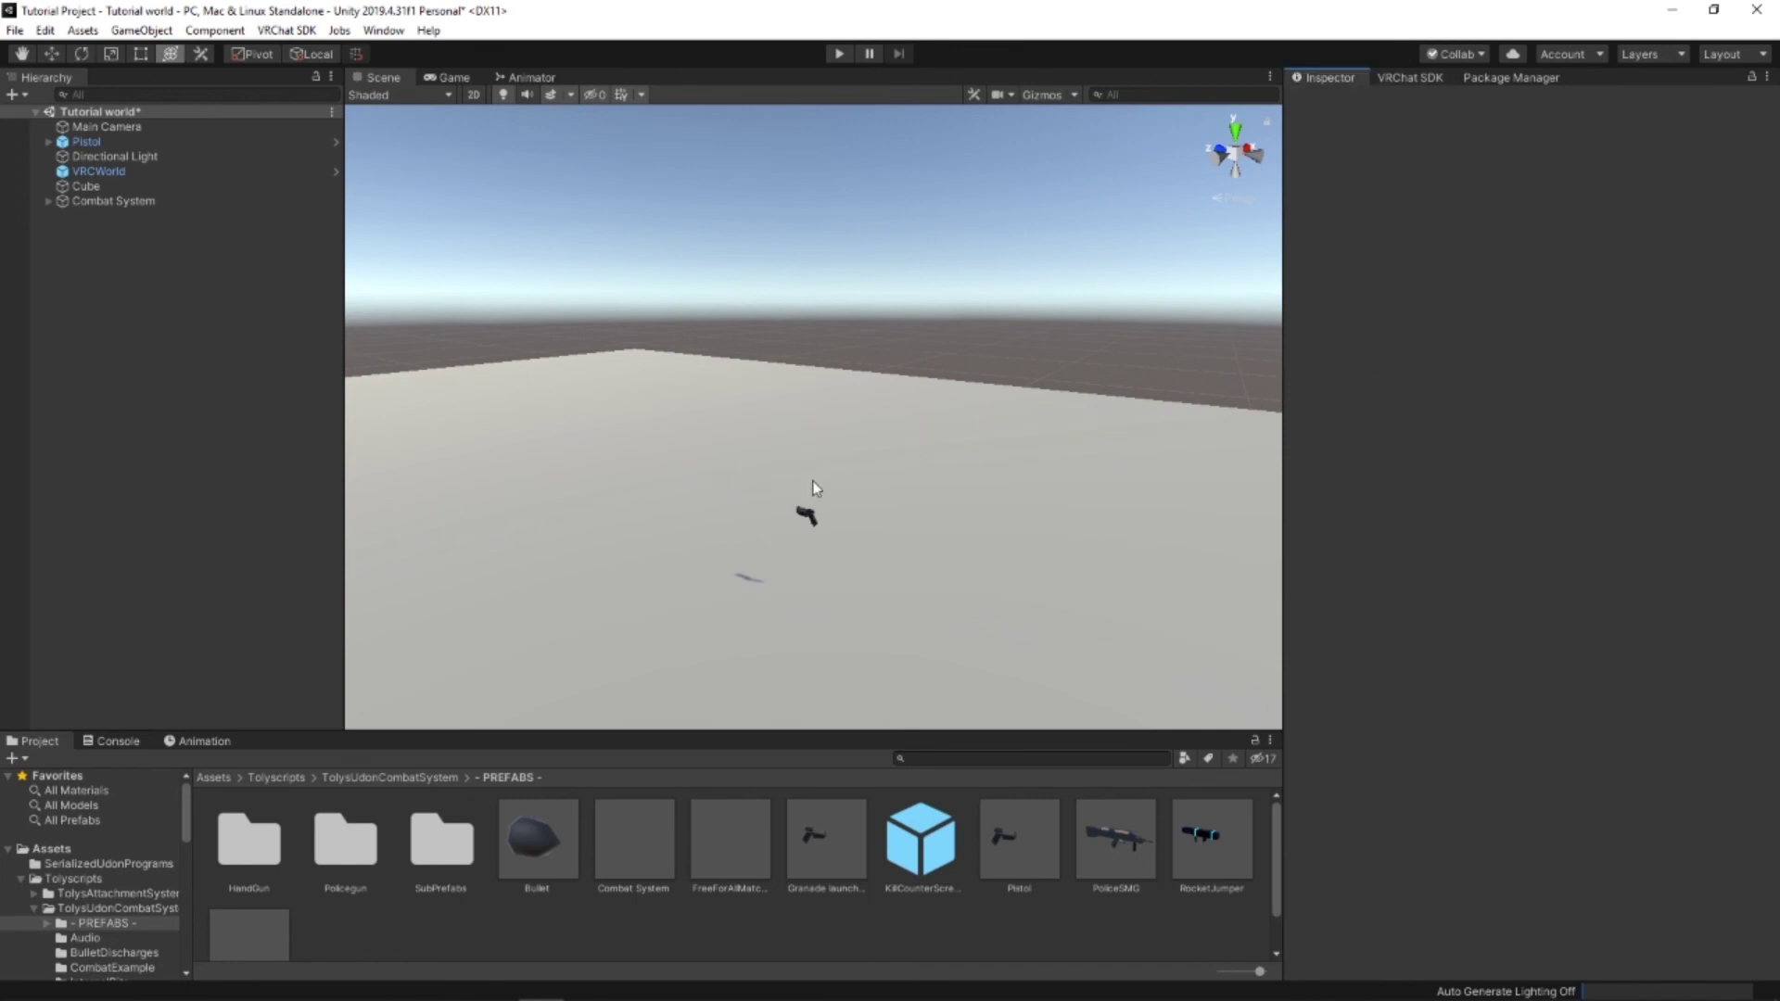
Step: Switch to the move tool and orbit the view around the guns beside the pistol
left_click_drag(760, 659, 707, 516, "alt")
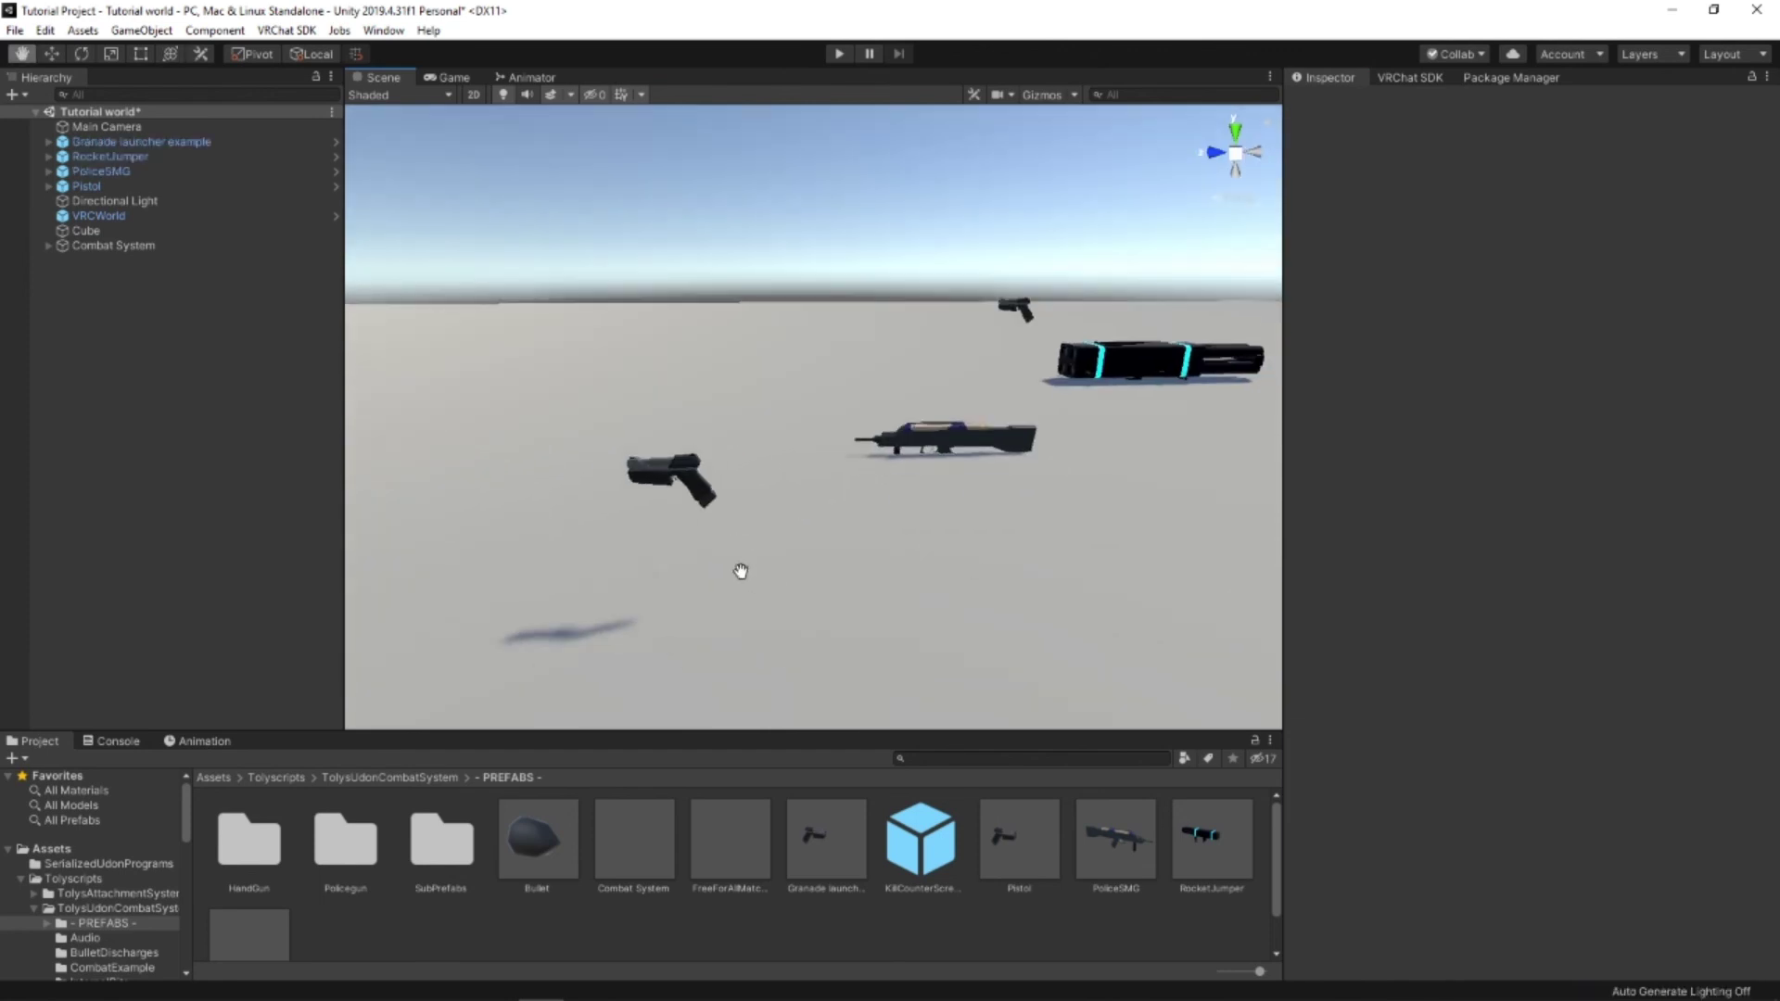
key("y")
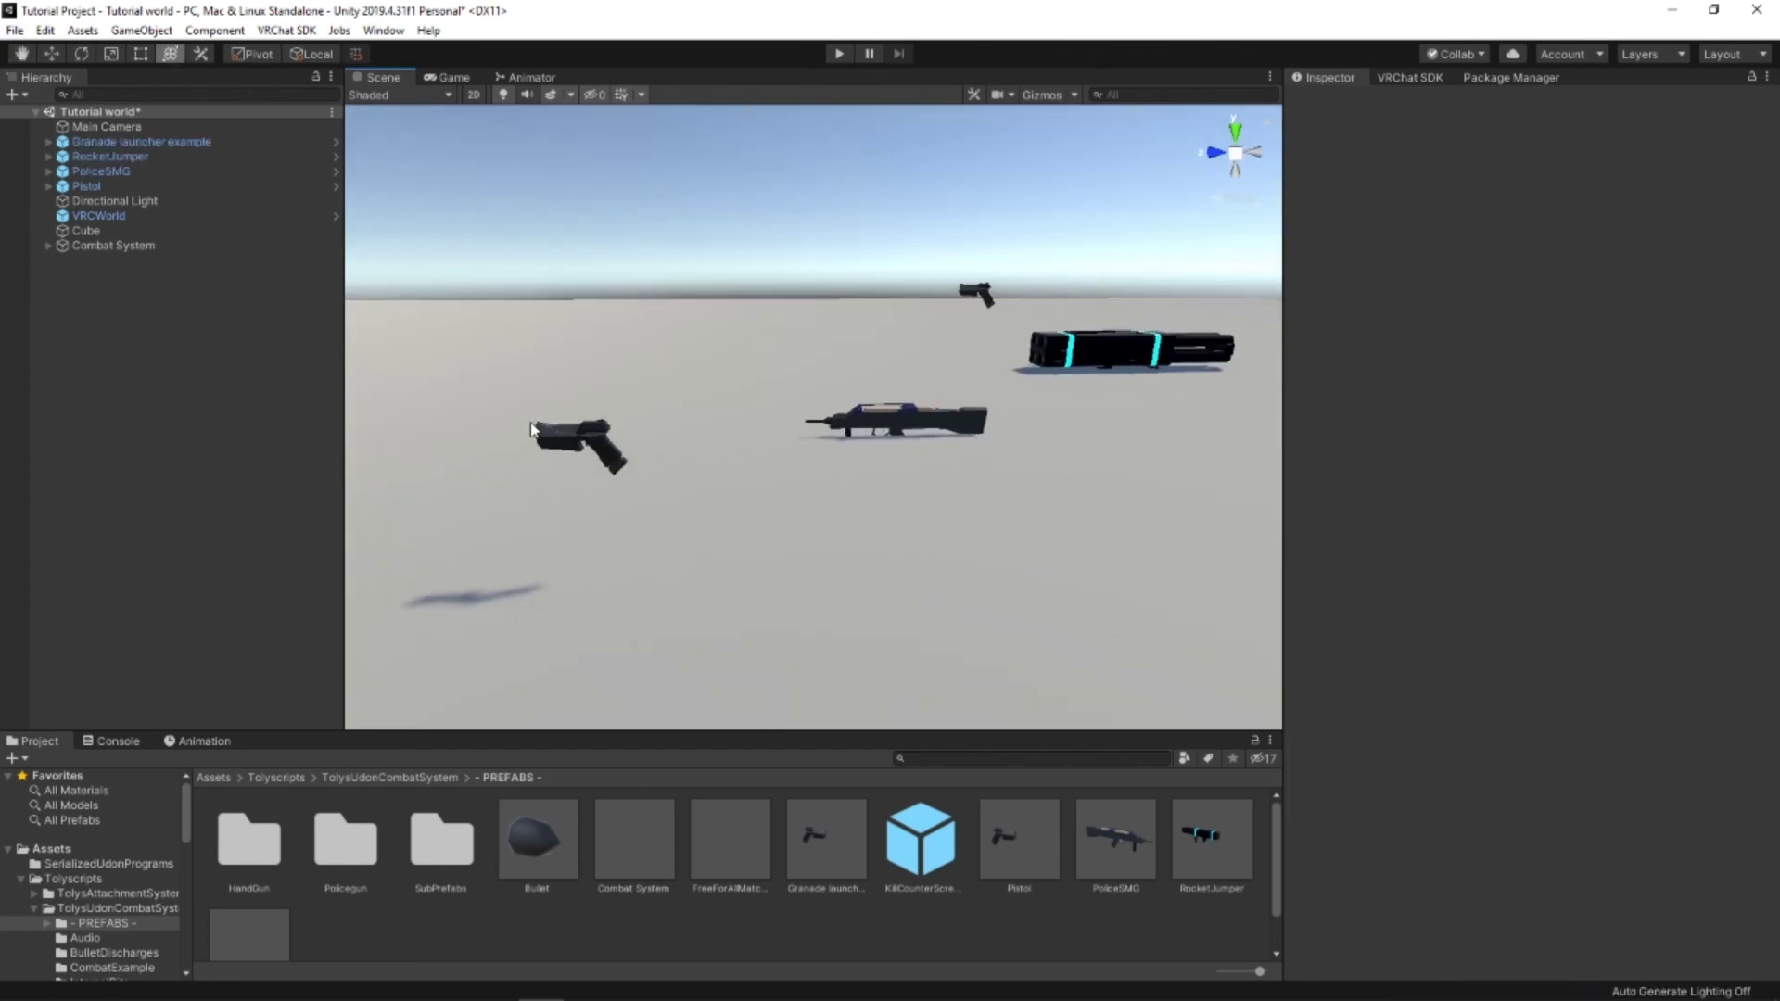
left_click_drag(544, 408, 609, 476, "alt")
left_click_drag(775, 509, 807, 509, "alt")
left_click_drag(826, 442, 983, 435, "alt")
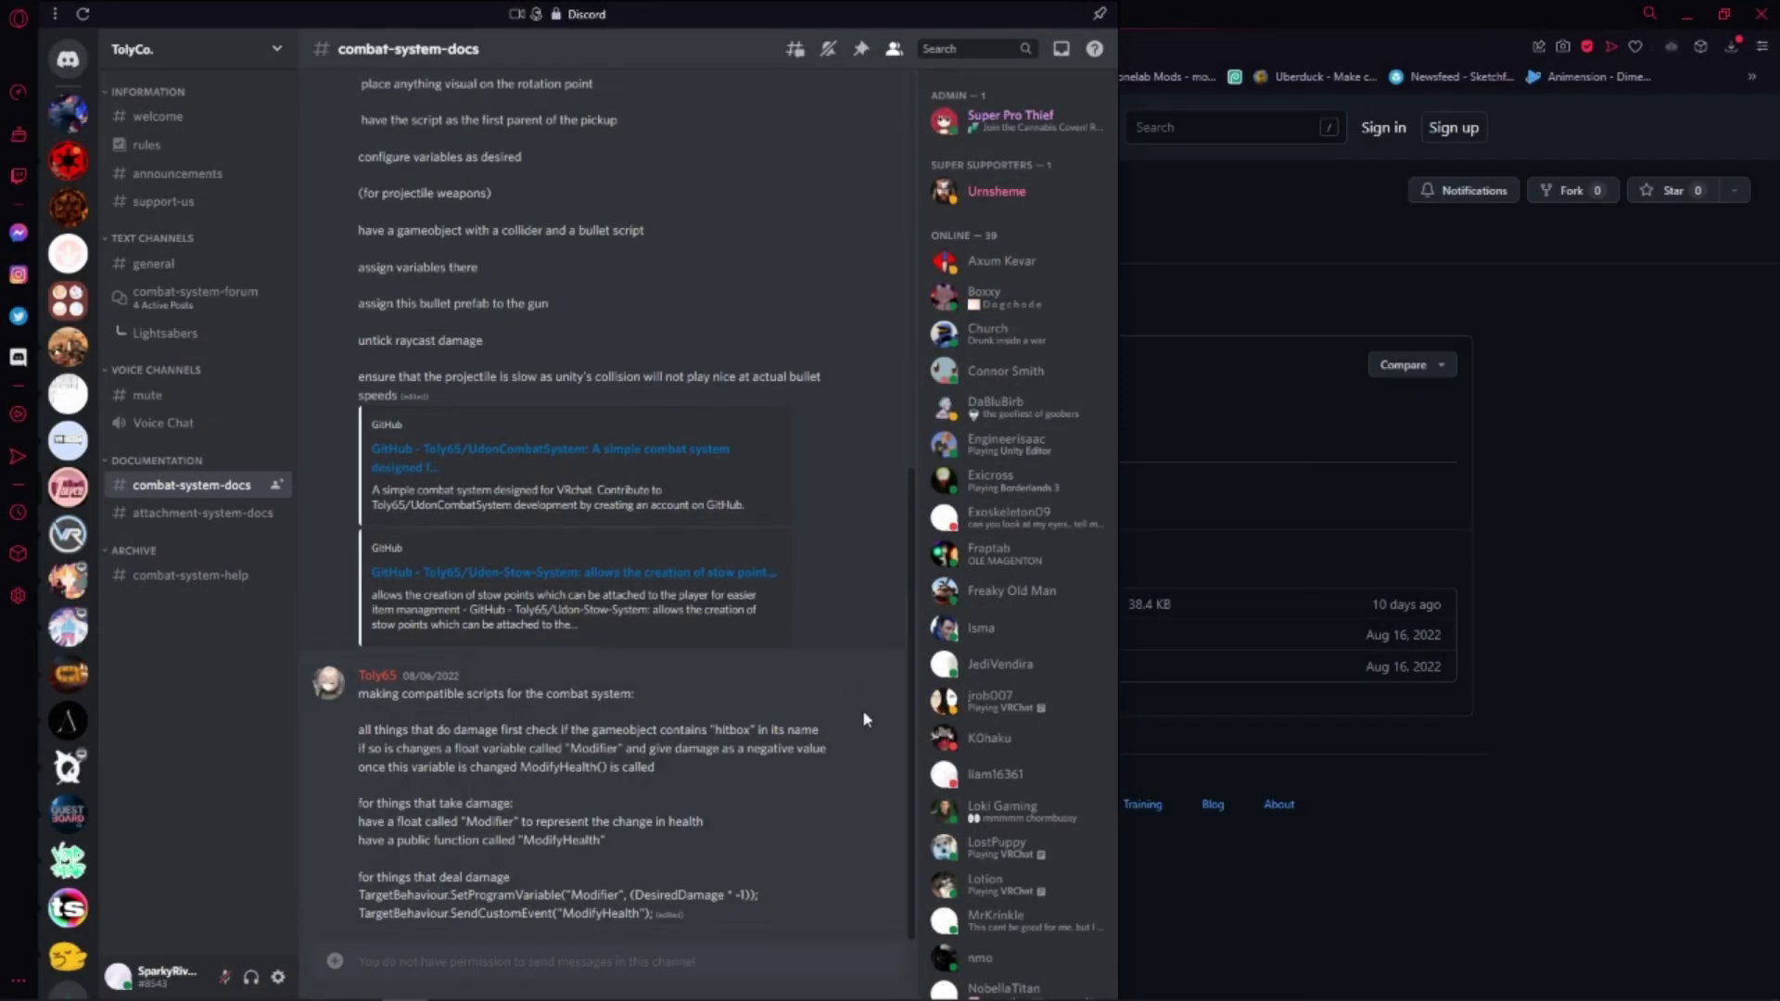